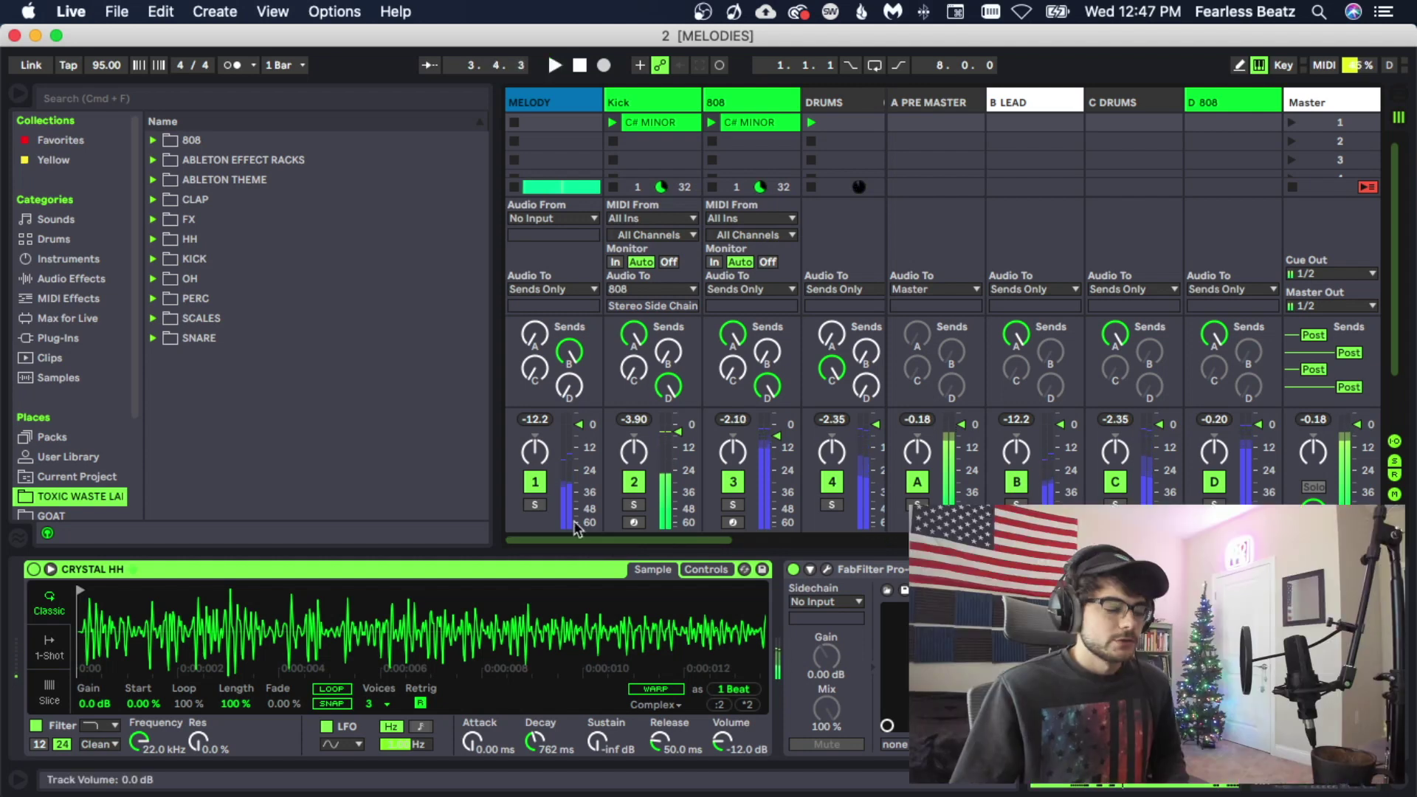
- Show the arrangement and duplicate the last Kick and drum clips into bars 33–41
key(Tab)
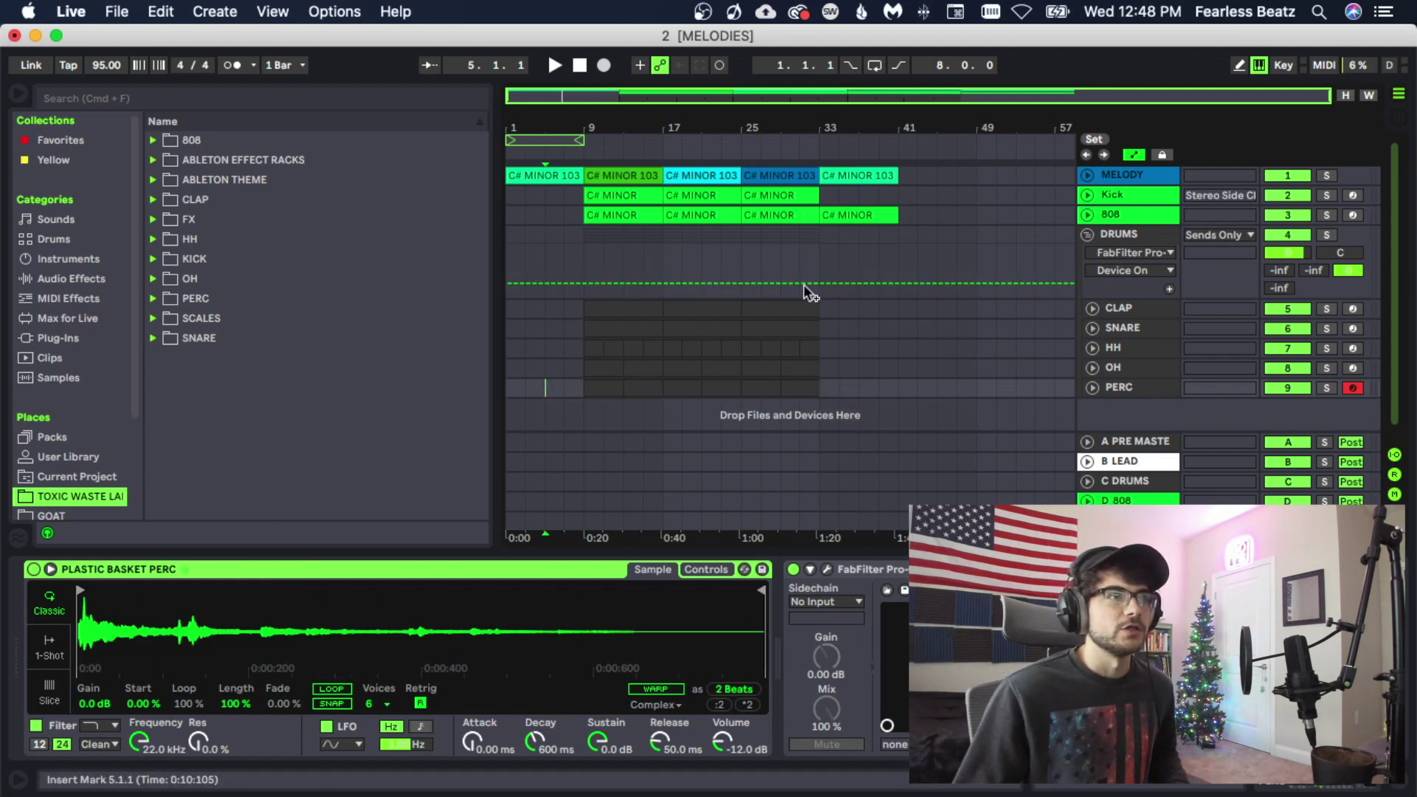
click(794, 195)
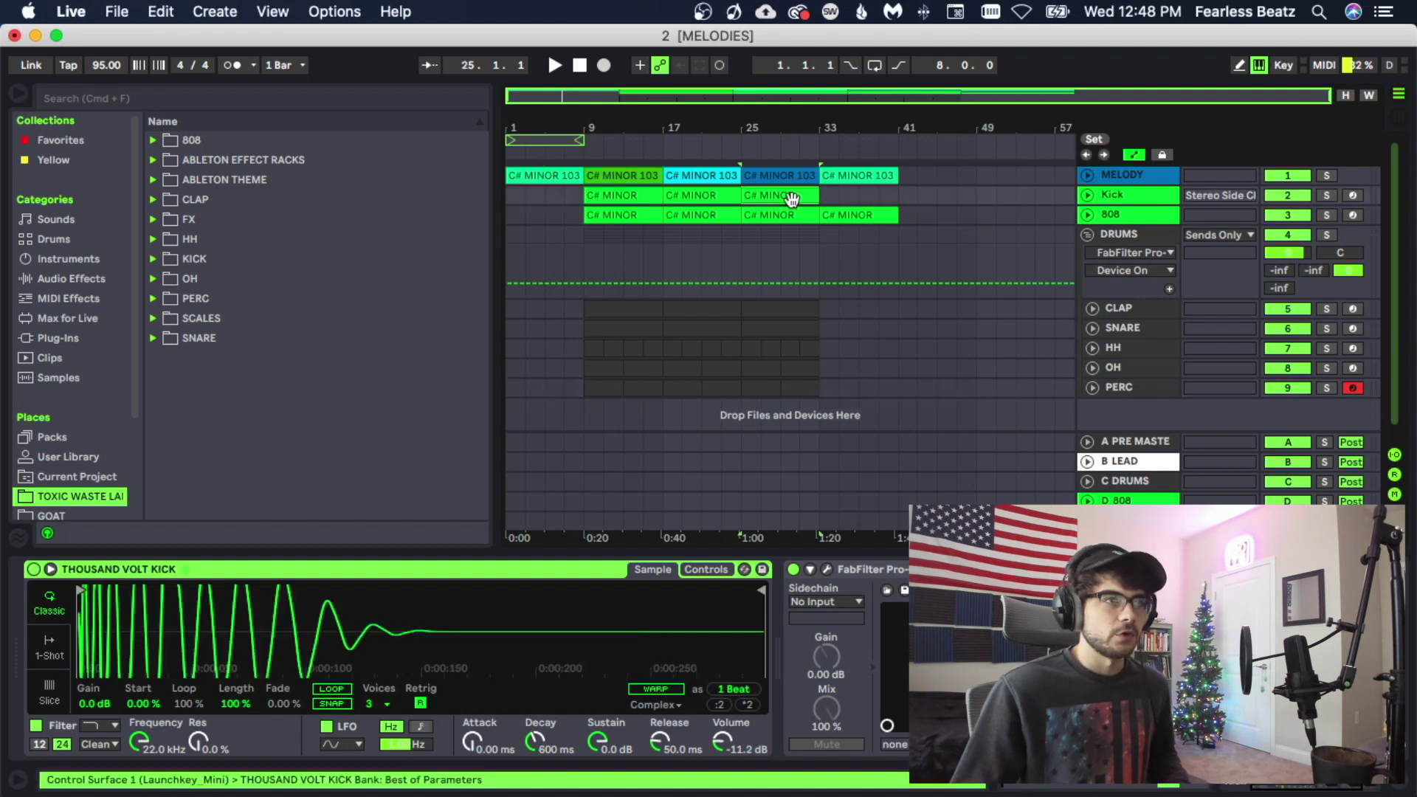
key(super+d)
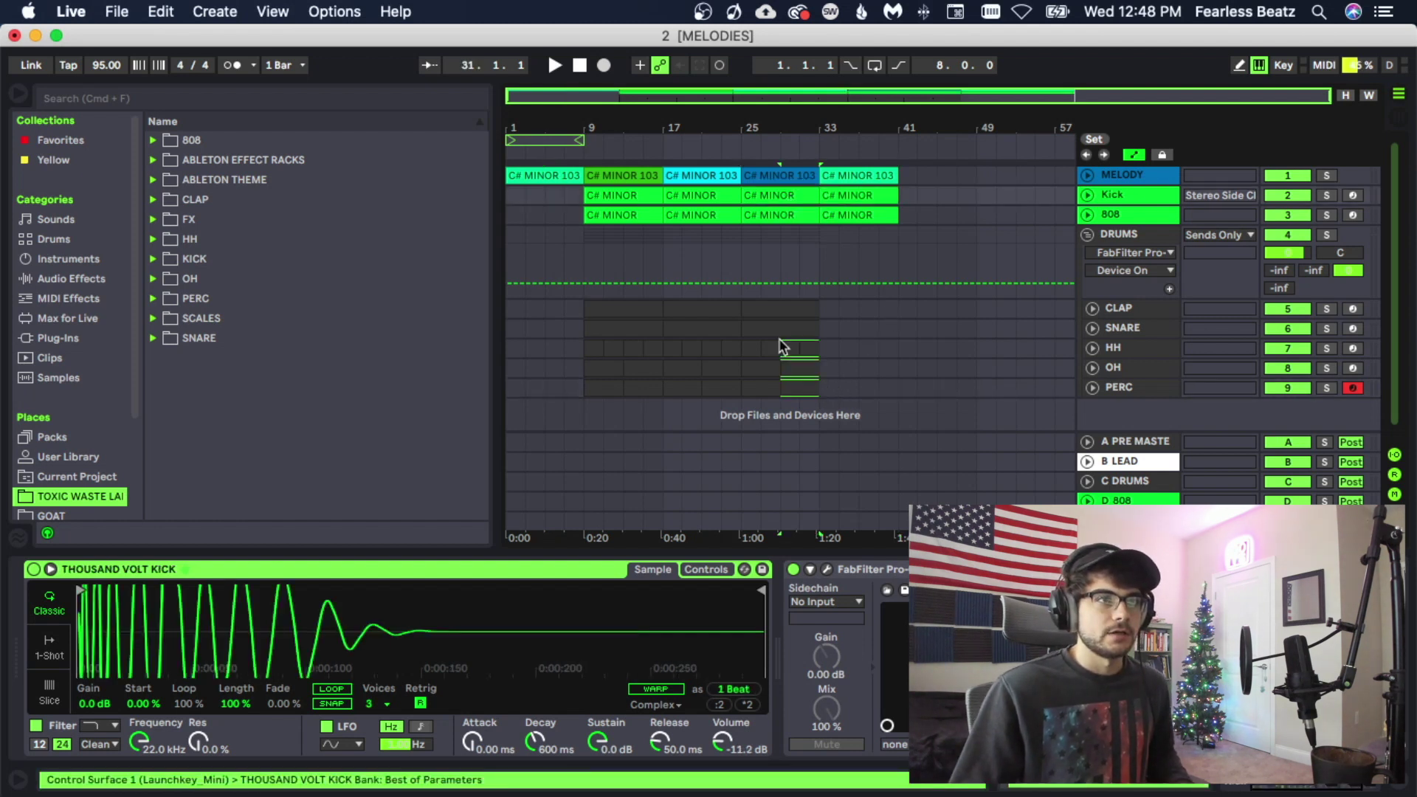
key(super+d)
click(872, 192)
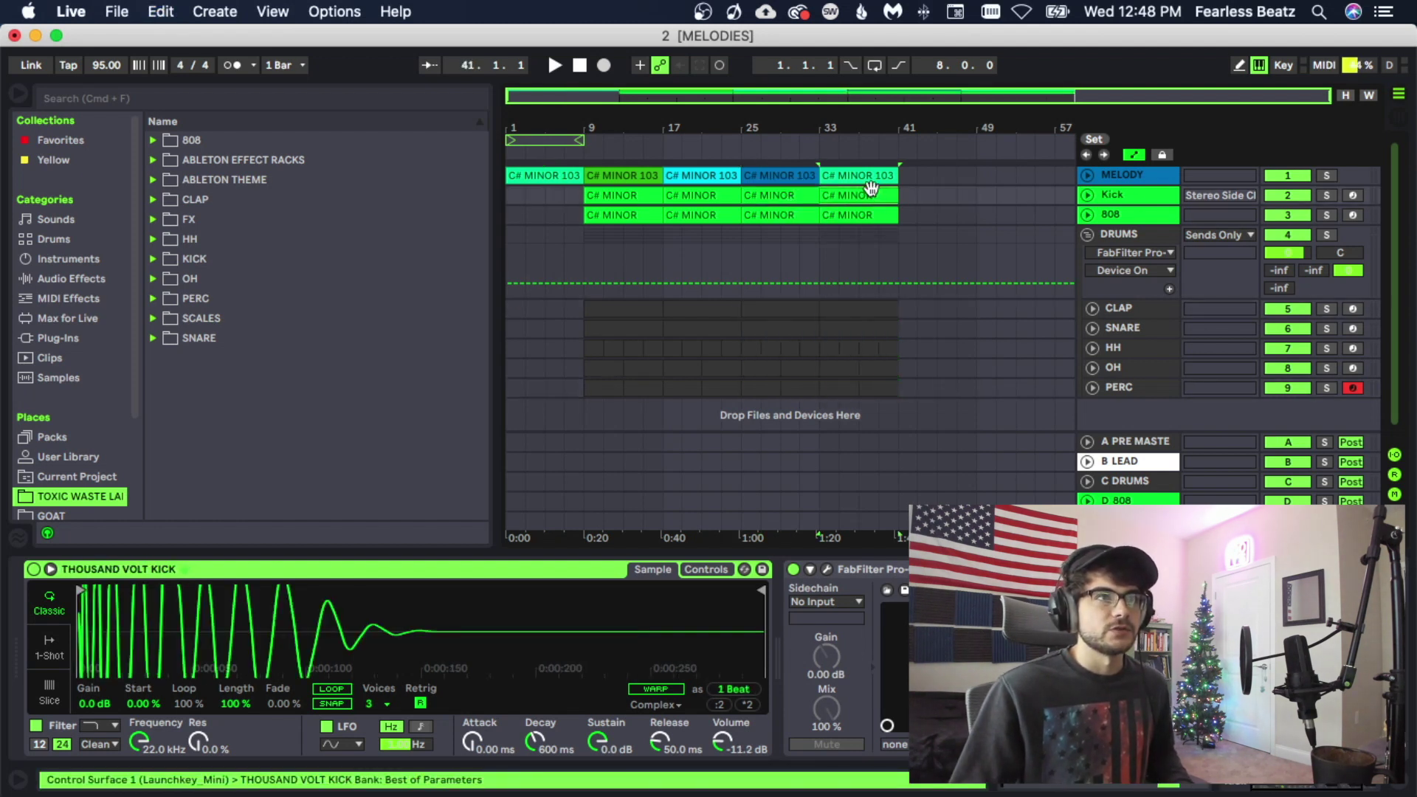
- Duplicate the last MELODY clip and the last 808 clip into bars 41–49
click(871, 178)
key(super+d)
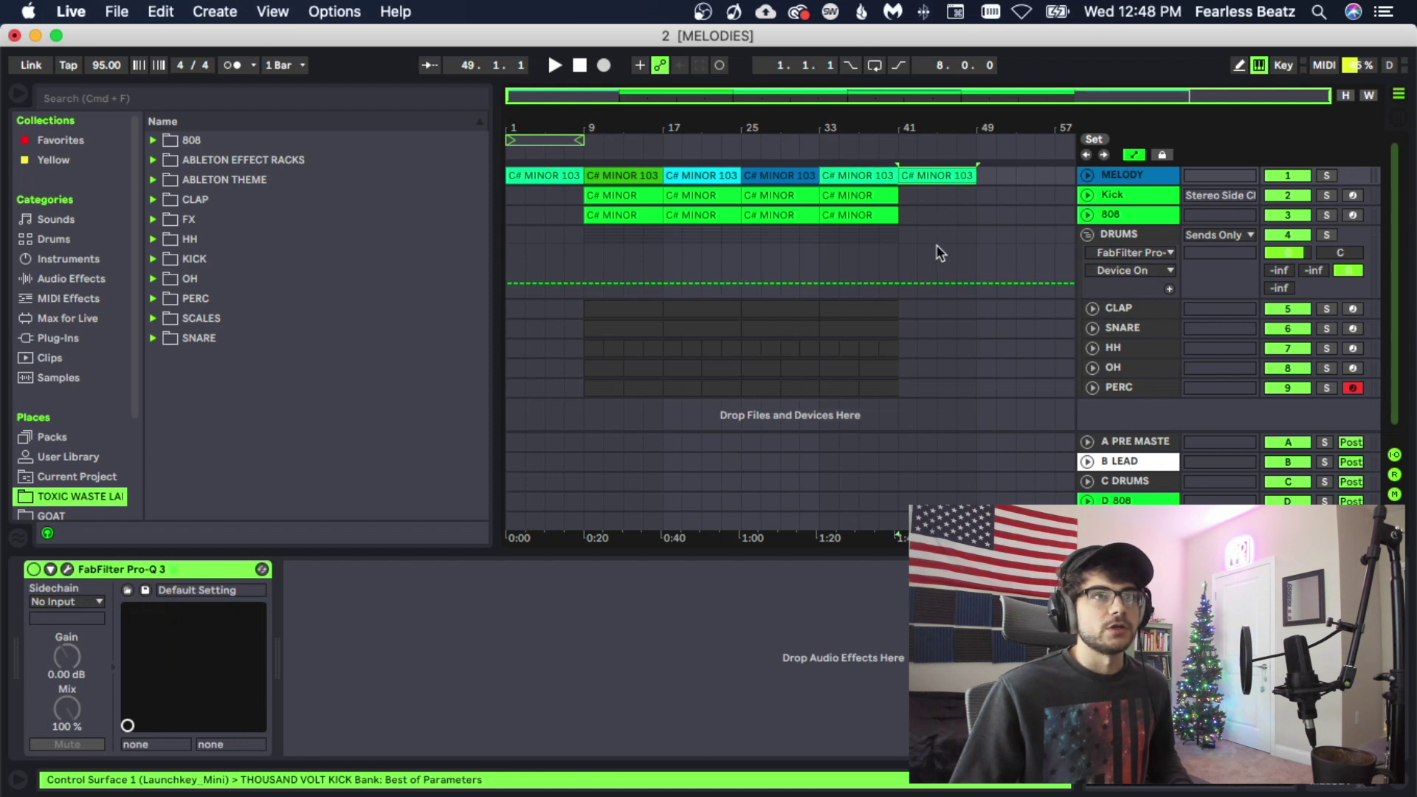
click(885, 216)
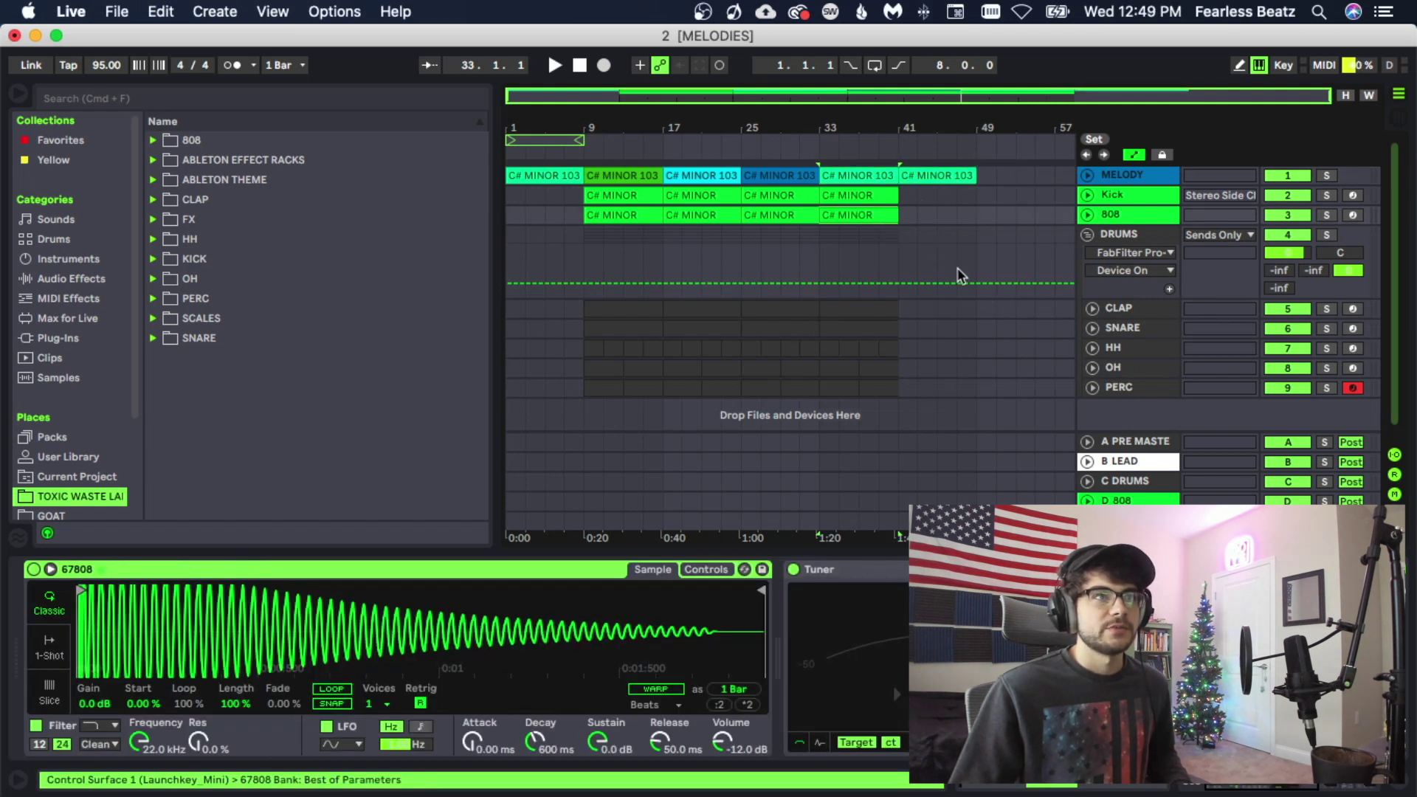
key(super+d)
click(936, 178)
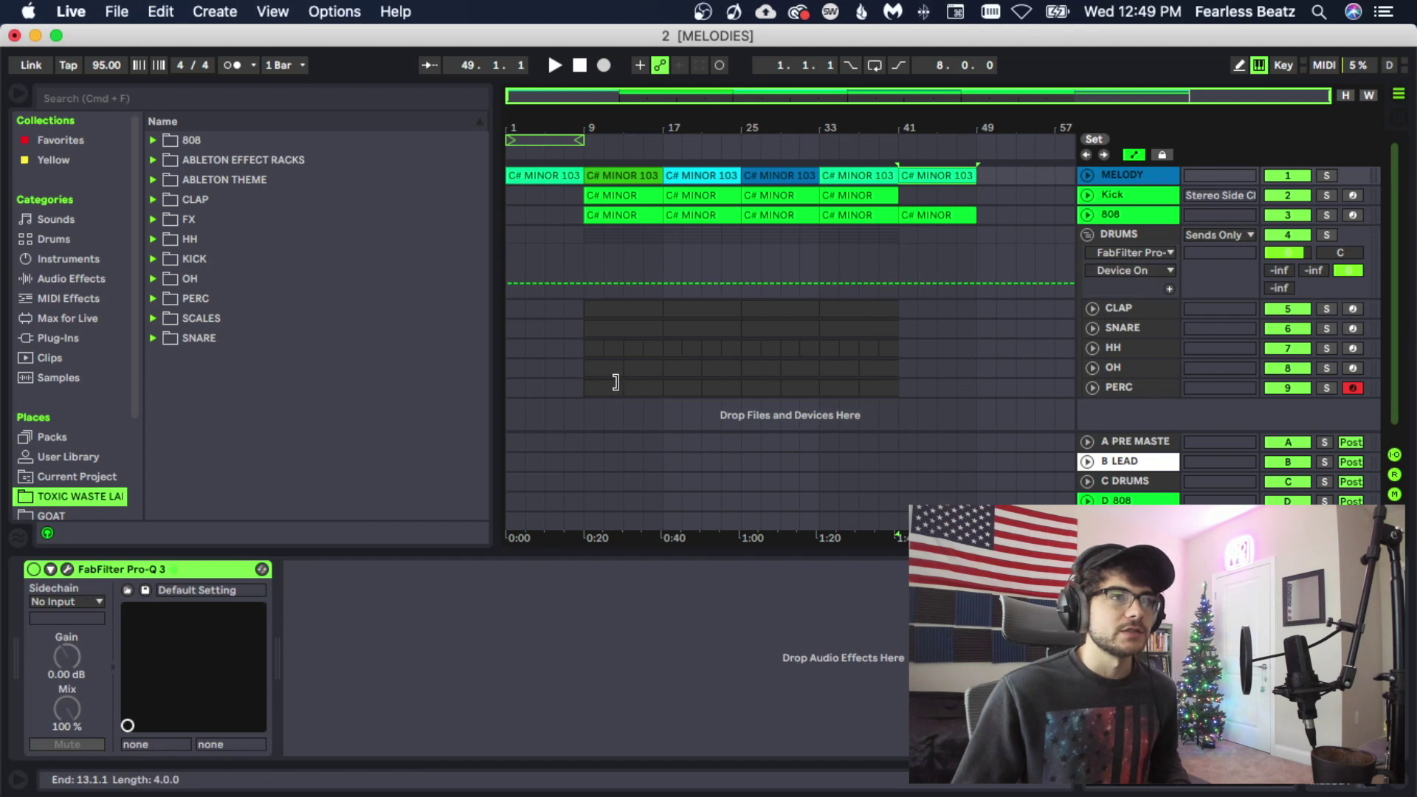
- Delete the PERC clips in bars 9–17 and the OH clips in bars 17–25
drag(624, 385, 614, 390)
key(super+shift+m)
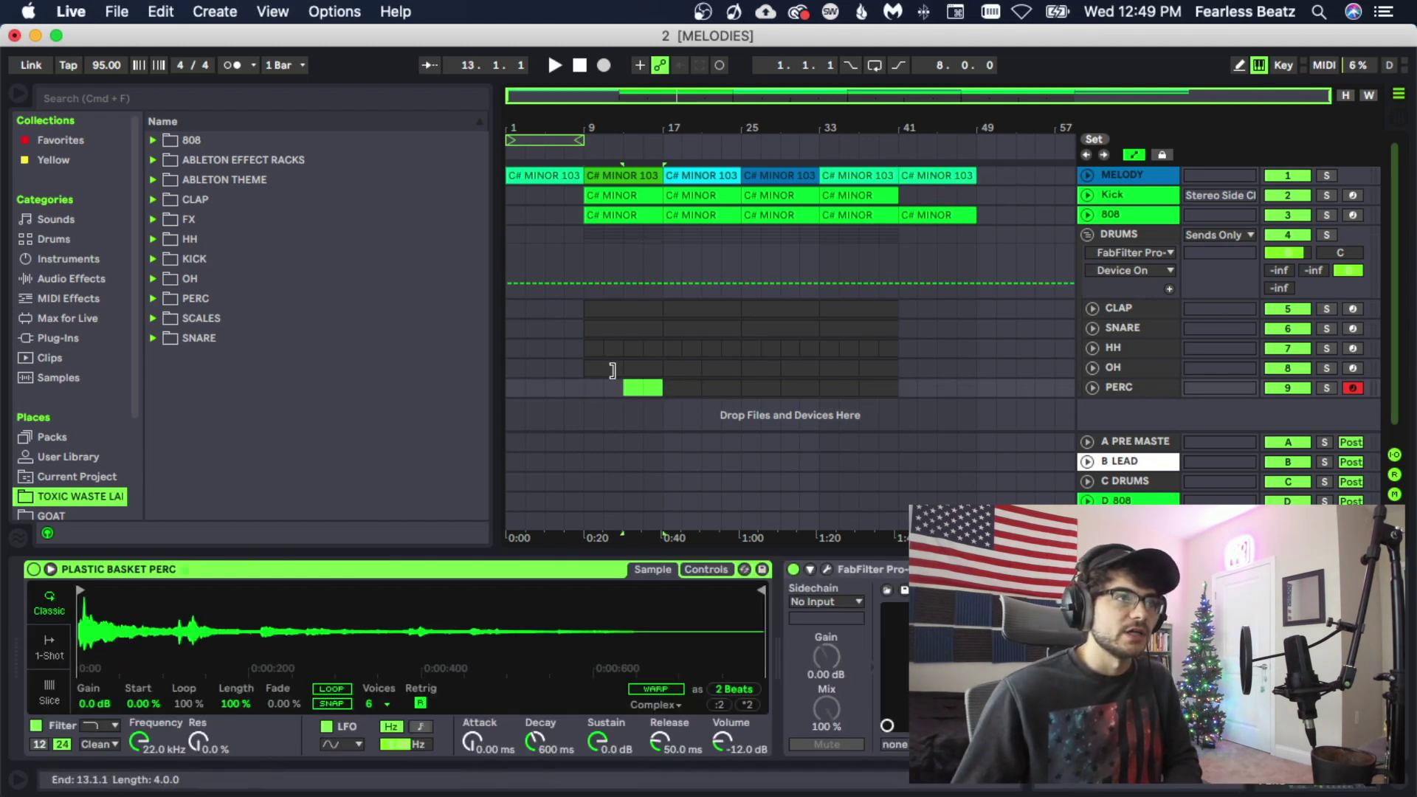
key(Delete)
click(690, 367)
key(Delete)
- Delete the PERC clips in bars 25–33 and the OH clips in bars 33–41
click(771, 387)
key(Delete)
click(804, 389)
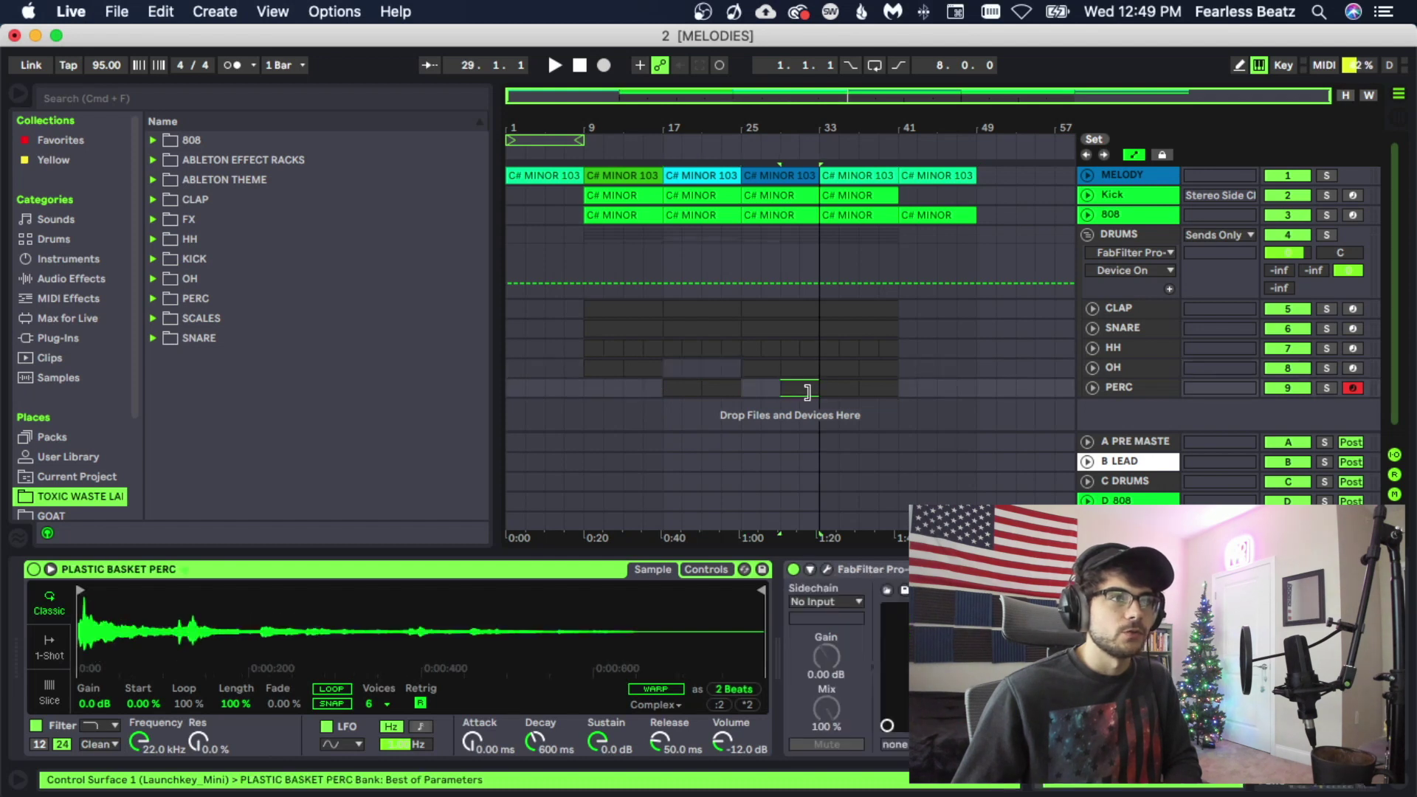
key(Delete)
click(846, 371)
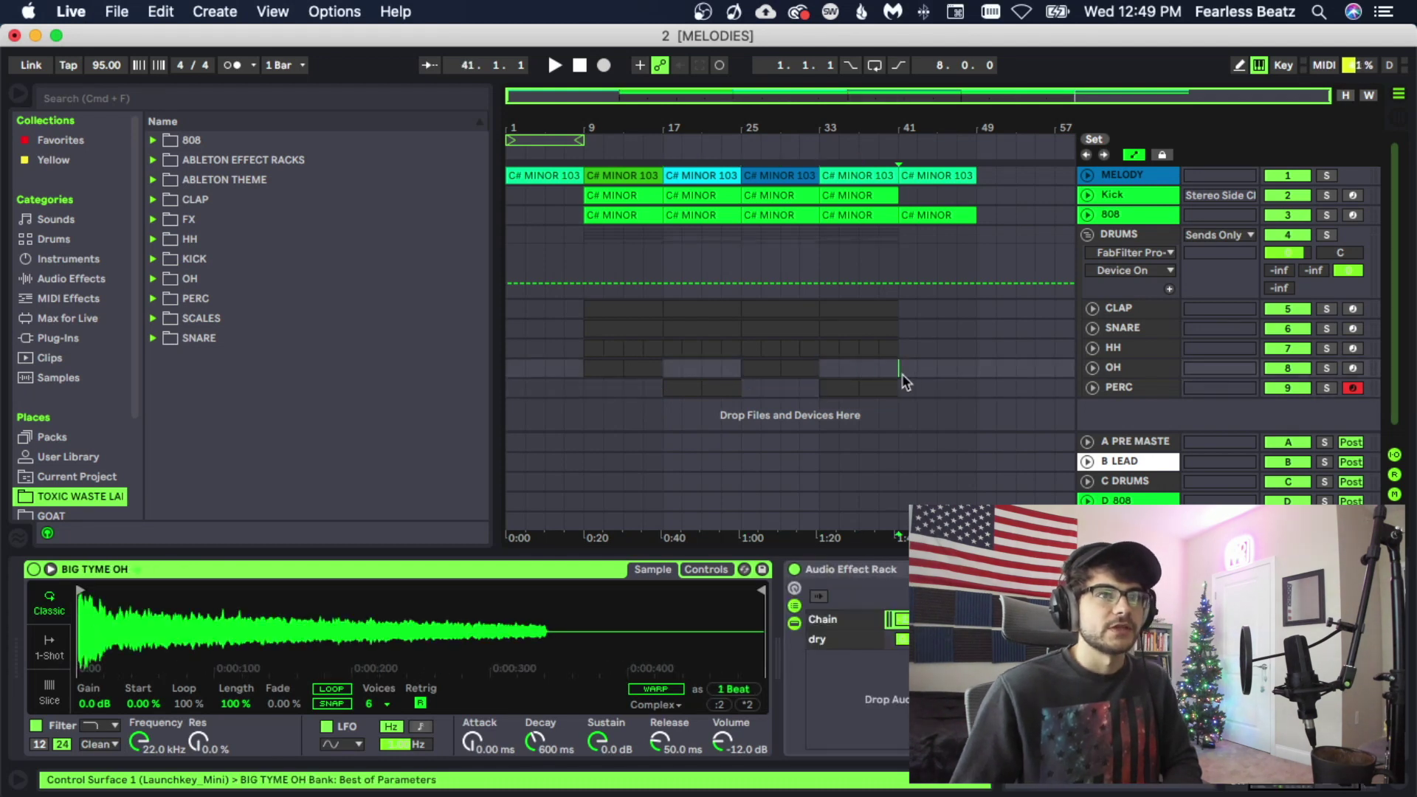
key(Delete)
- Thin out the CLAP track to clips in bars 13–17, 21–25, 29–33 and 37–41 only
click(625, 307)
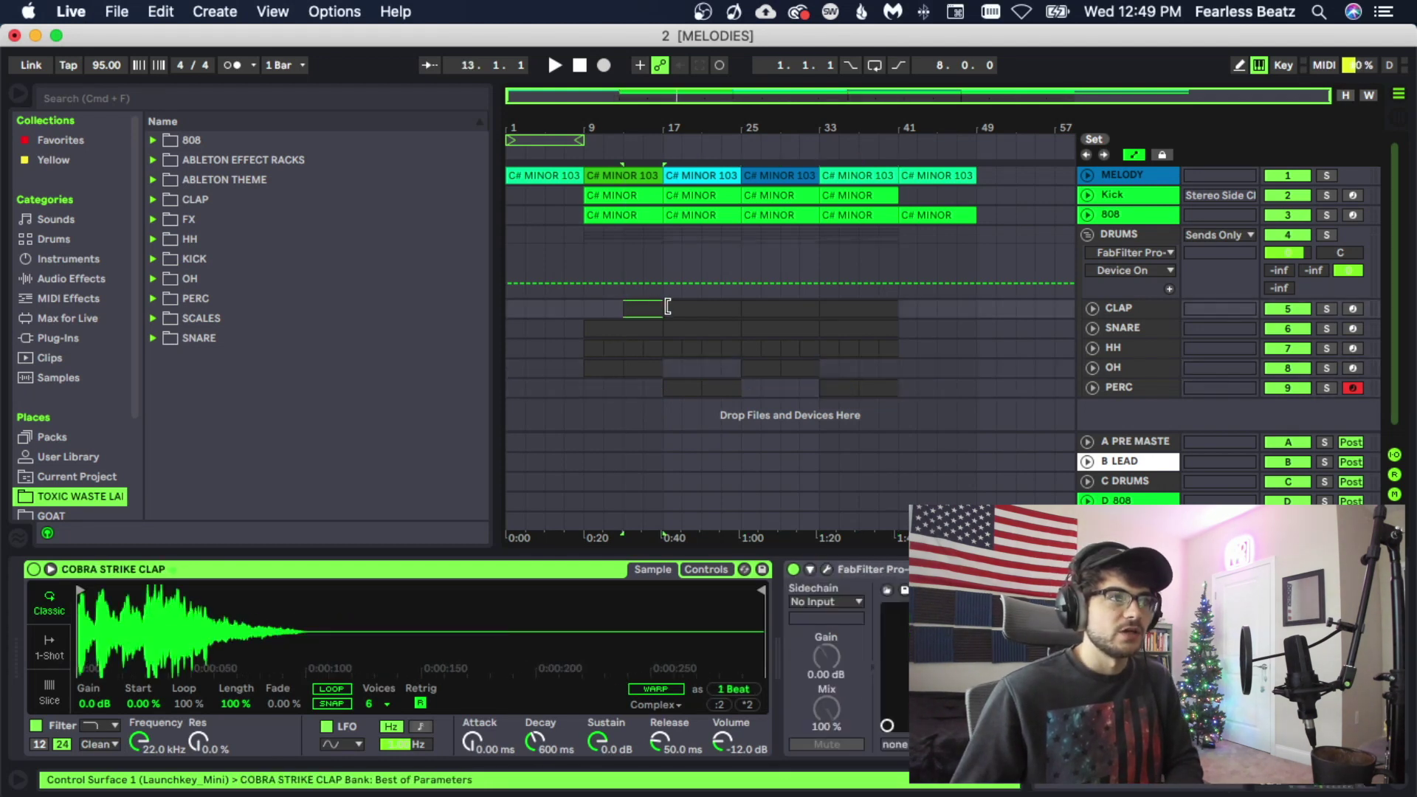
key(Delete)
click(784, 308)
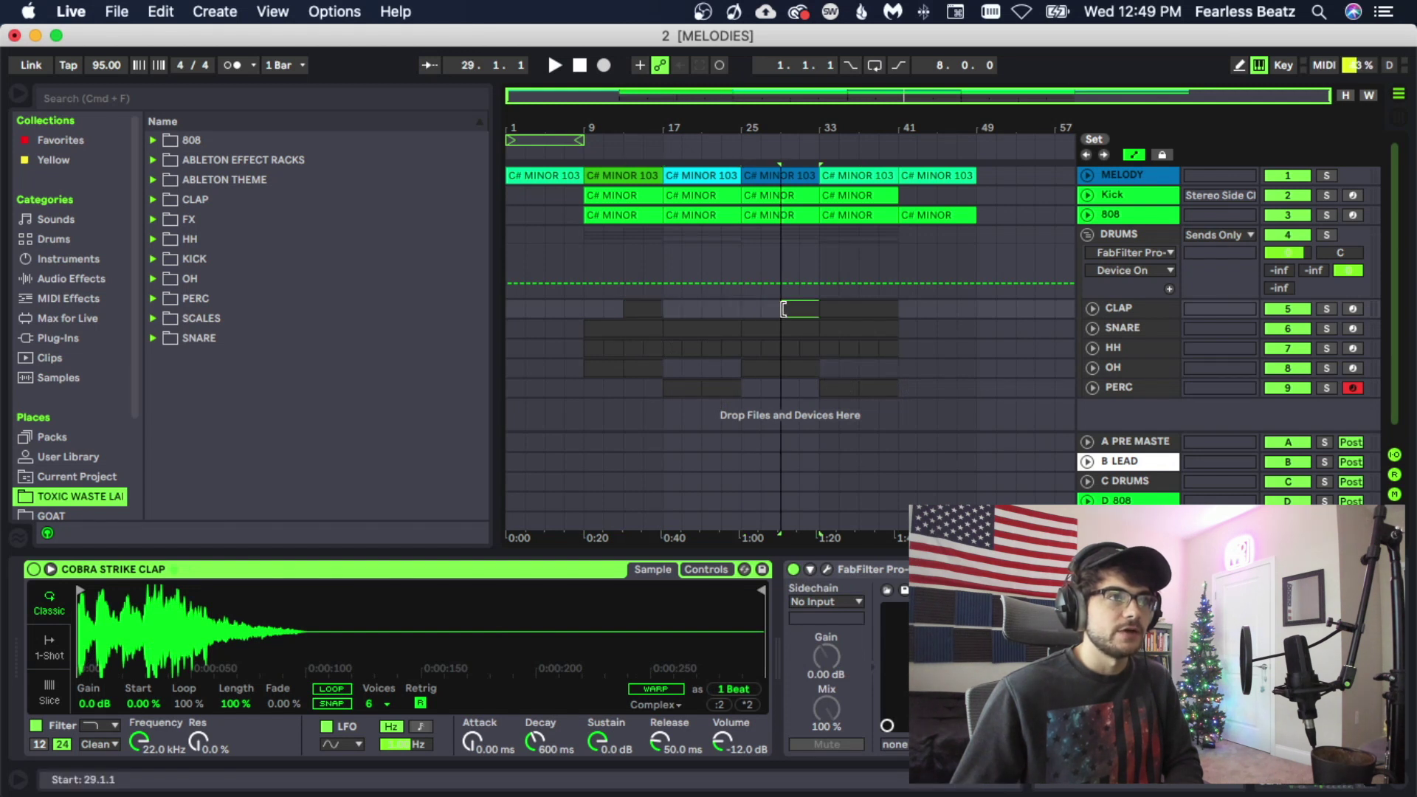
click(824, 310)
click(642, 307)
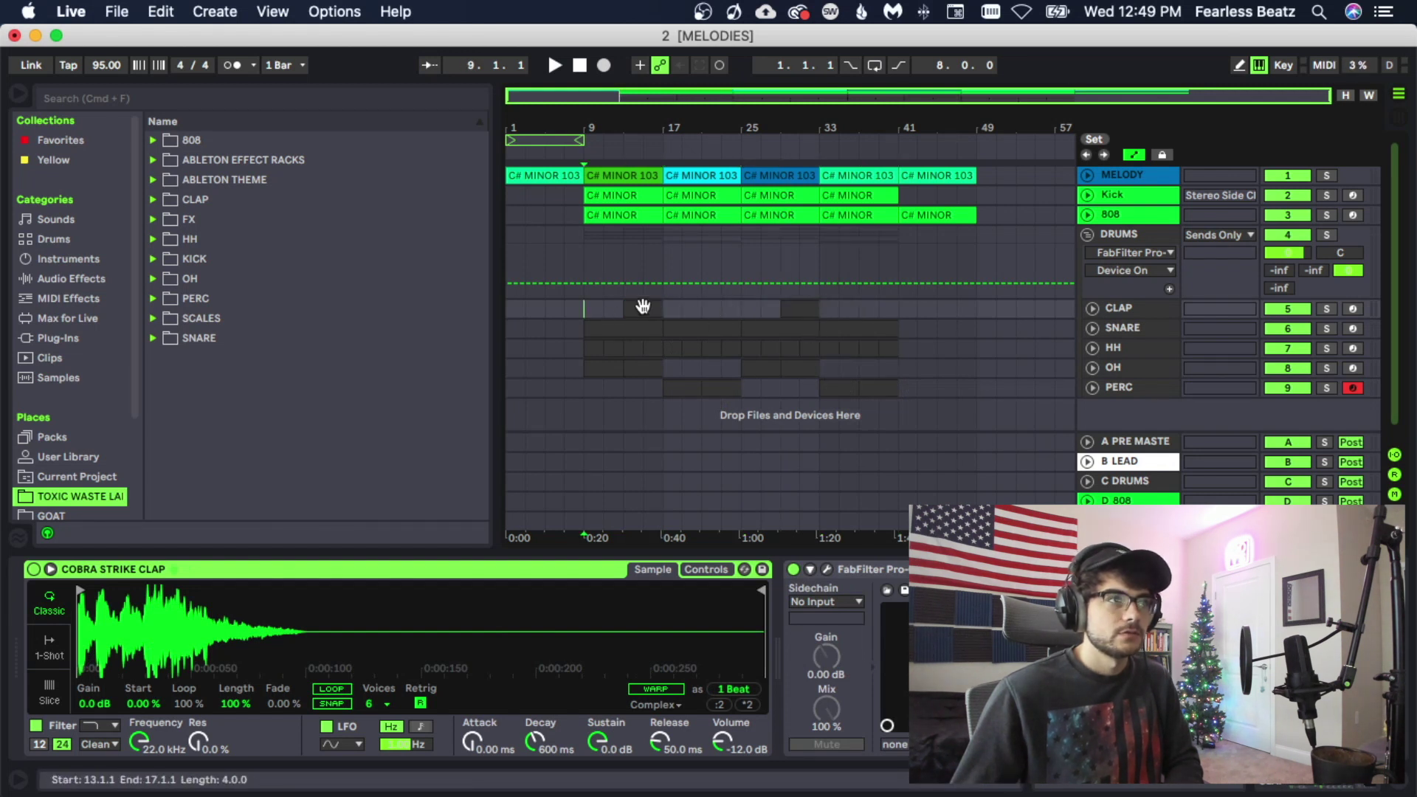
drag(642, 306, 877, 308)
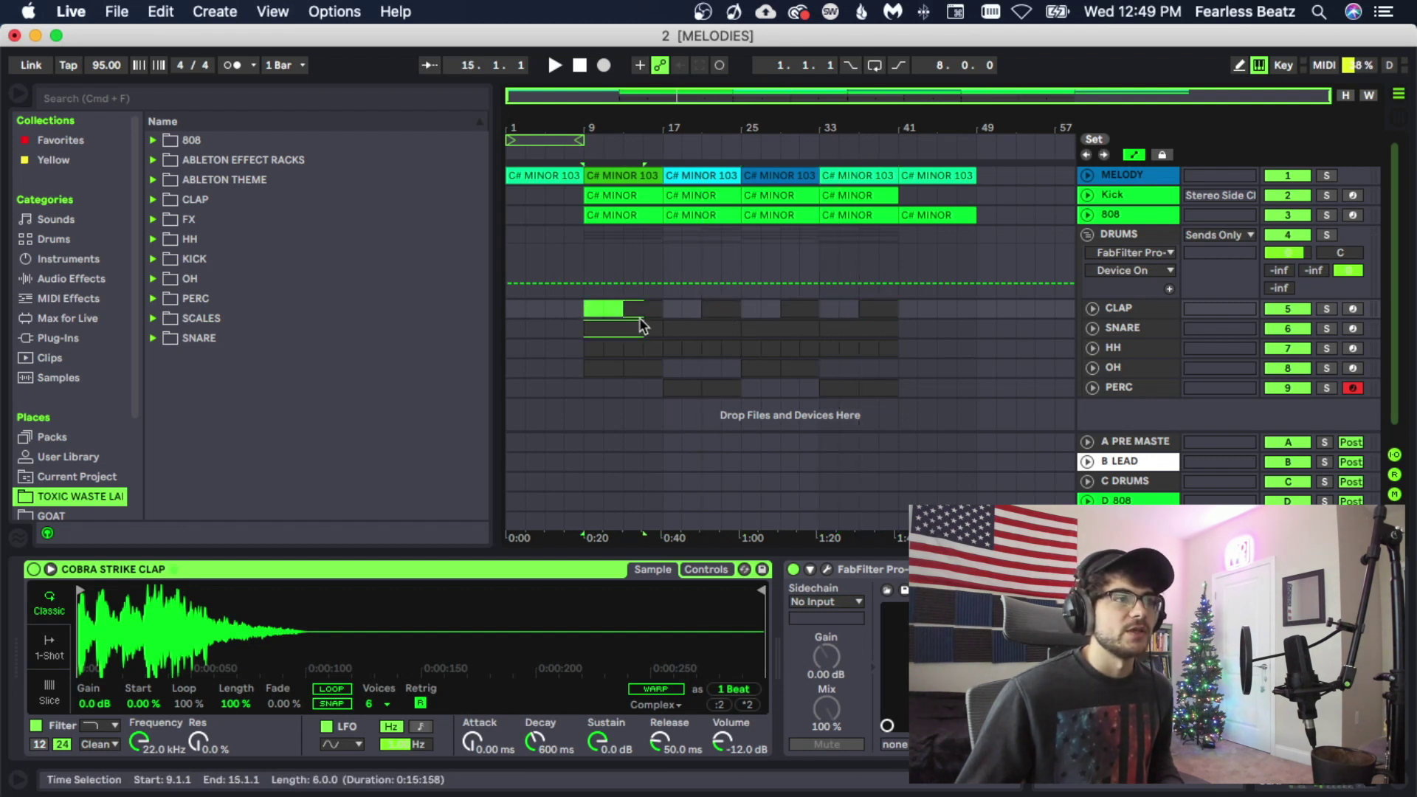
click(659, 328)
click(622, 307)
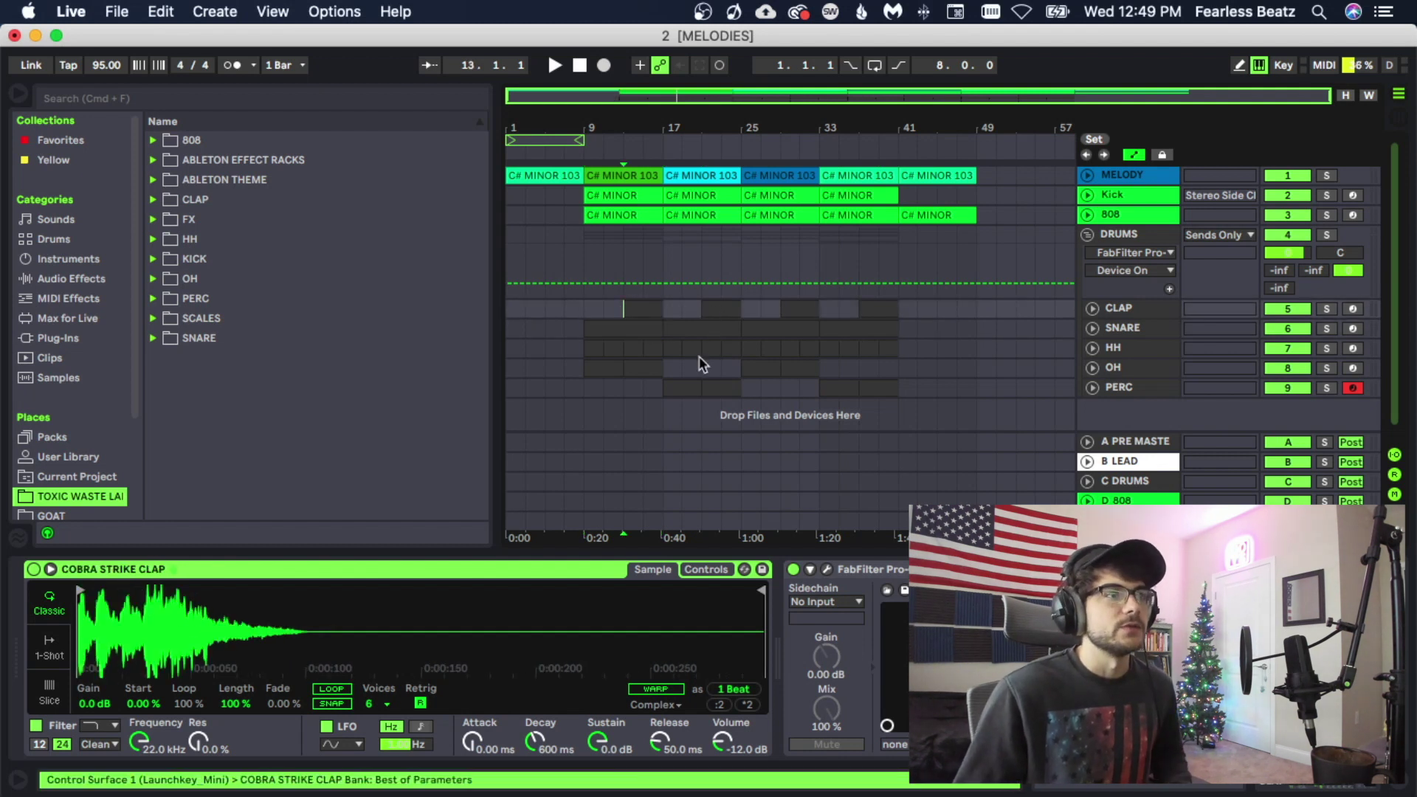
- Delete the Kick clips in bars 17–25 and 33–41
click(686, 196)
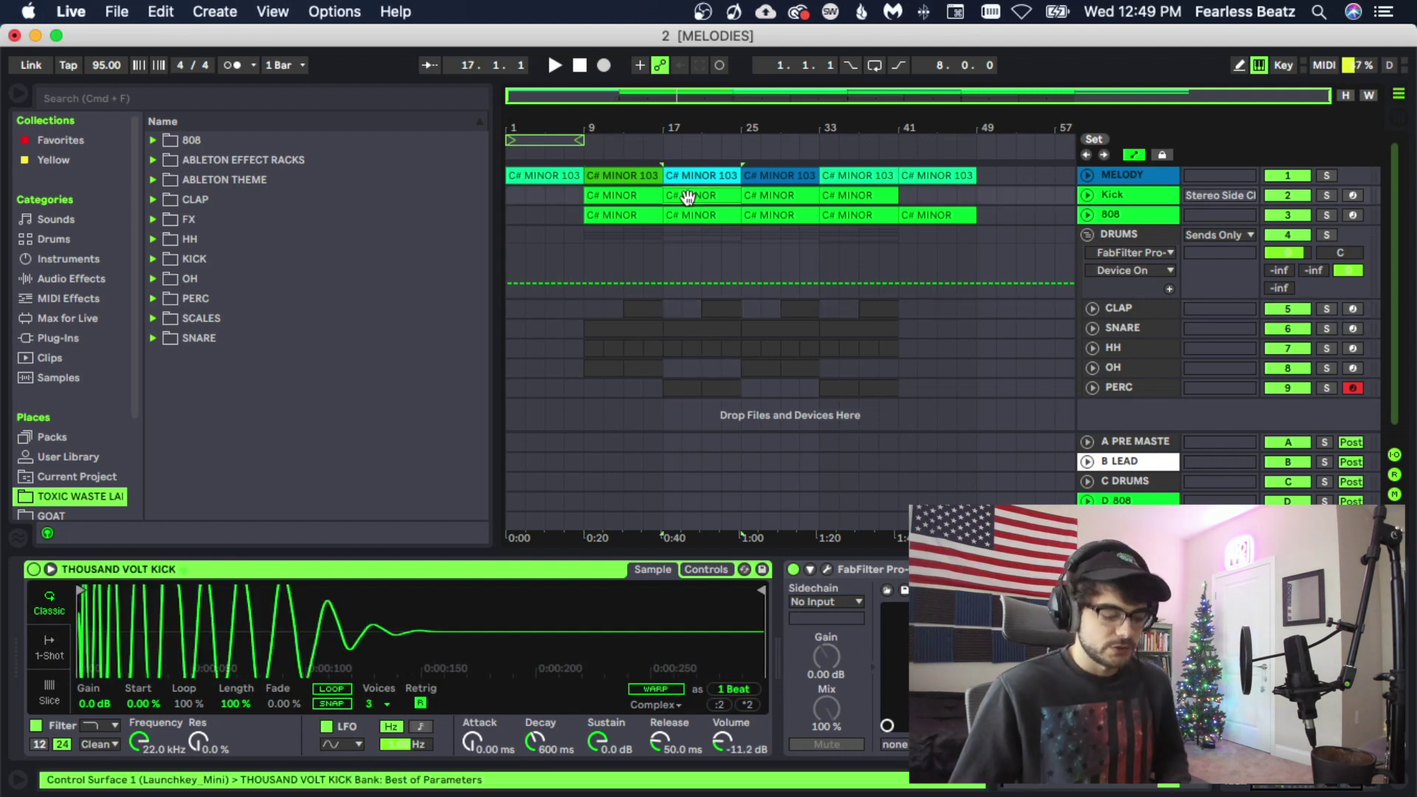
click(868, 195)
key(Delete)
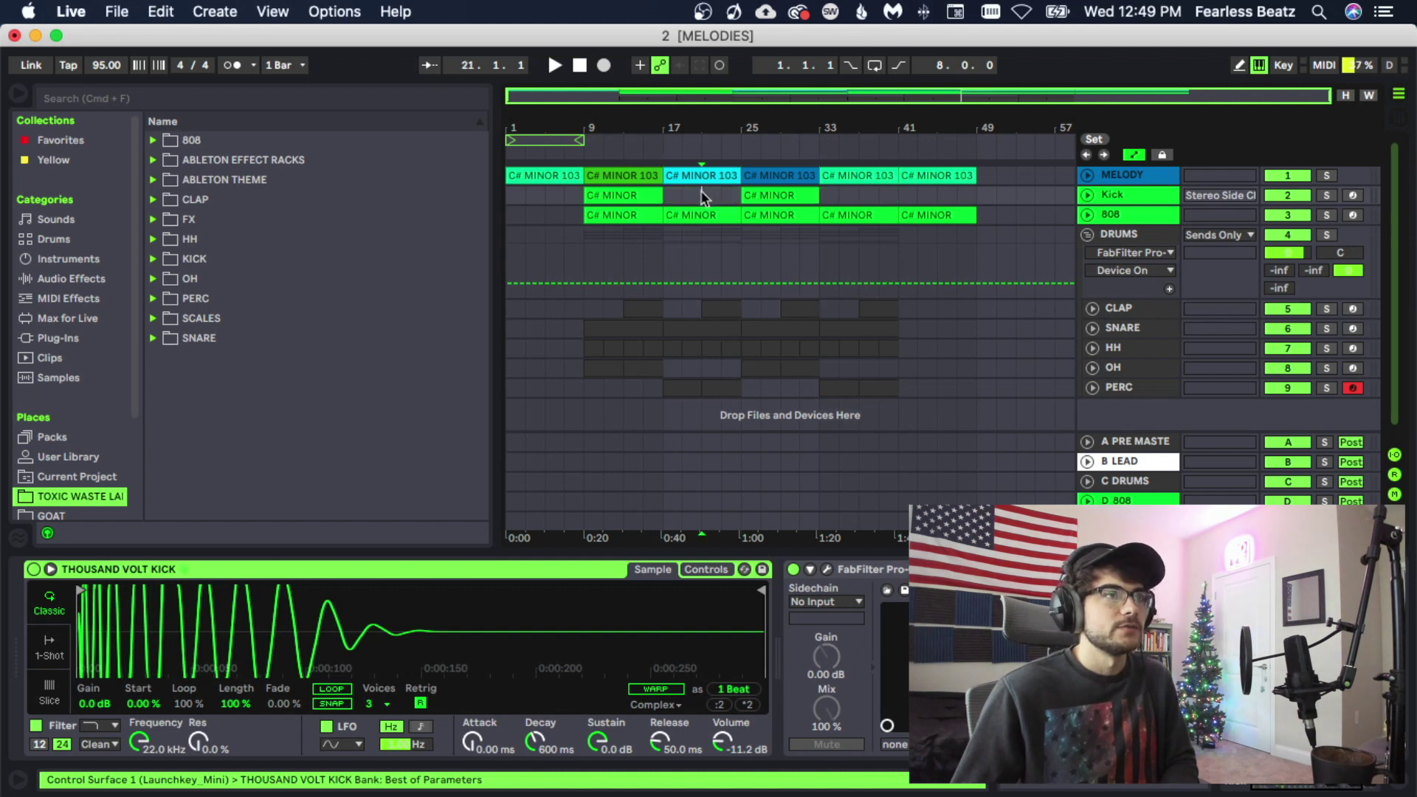
click(583, 235)
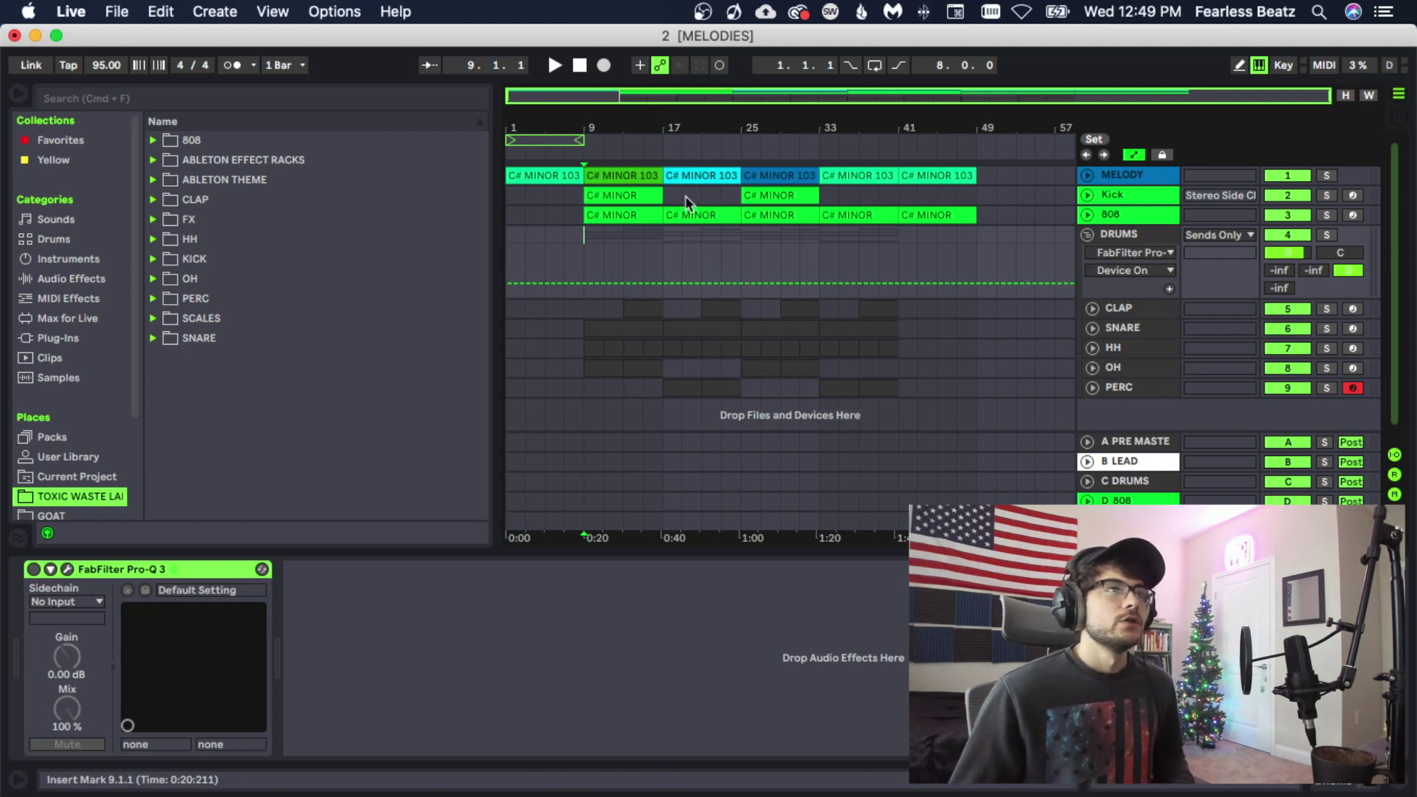
- Unfold the 808 track and trim the start of its bar 17 clip to bar 18
drag(666, 131, 683, 386)
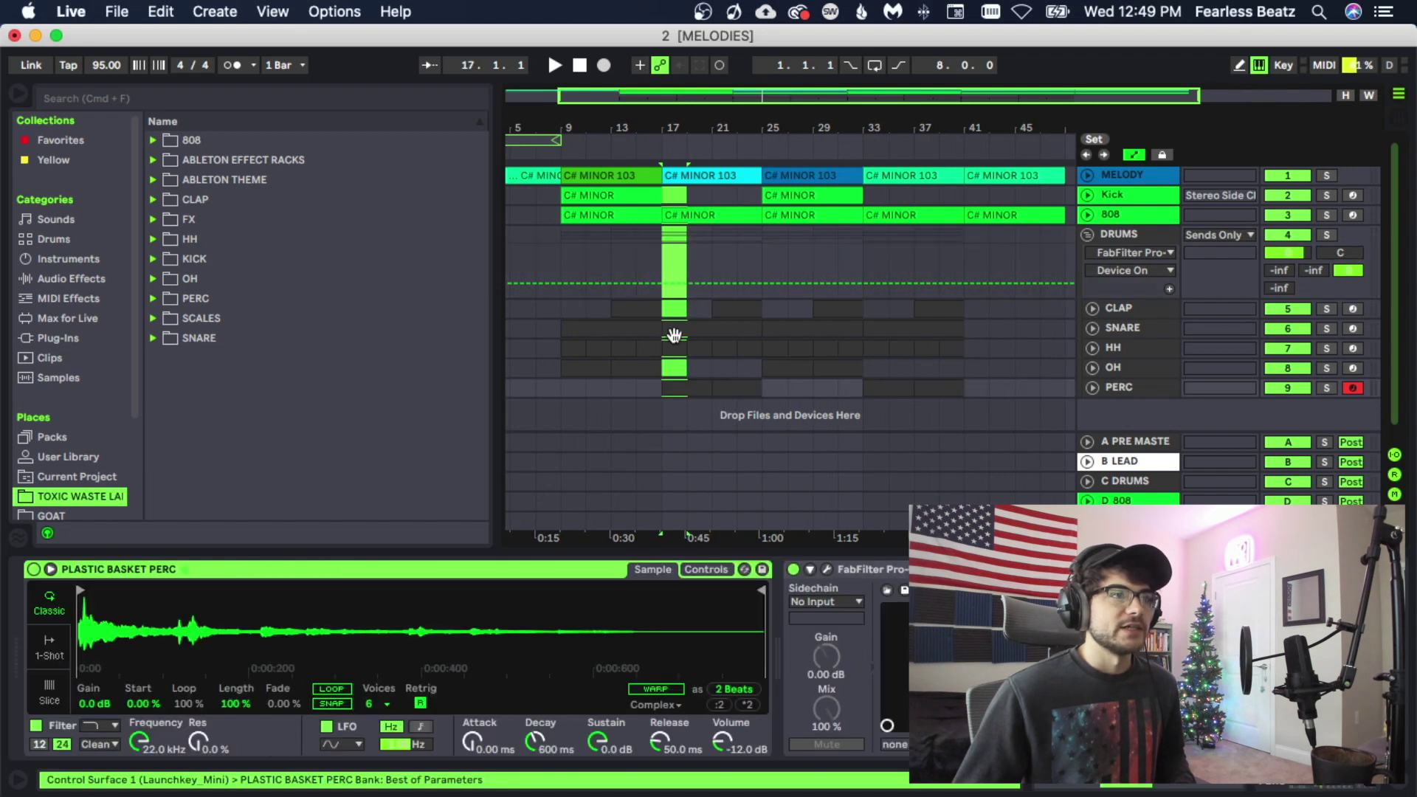
click(680, 174)
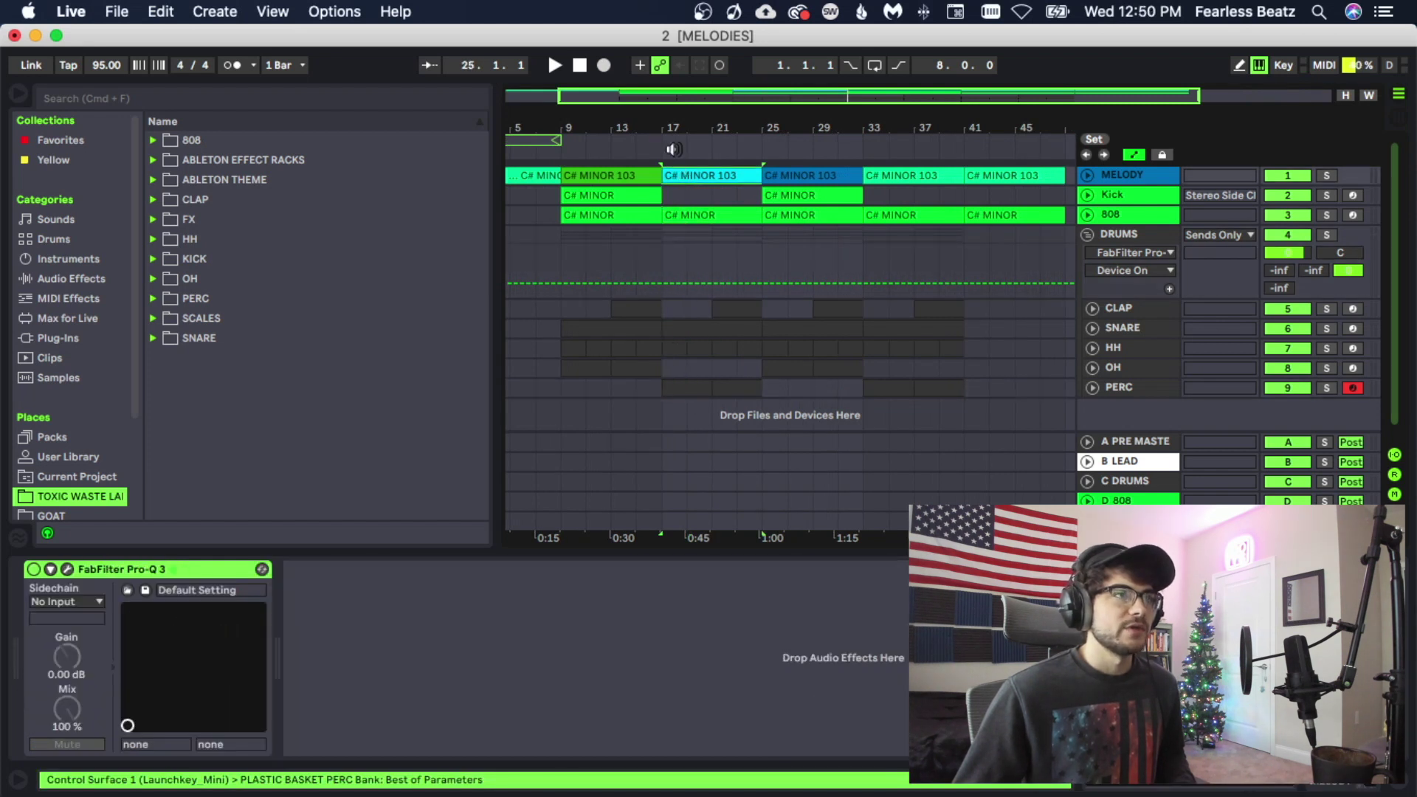
drag(671, 128, 651, 236)
click(673, 221)
click(654, 220)
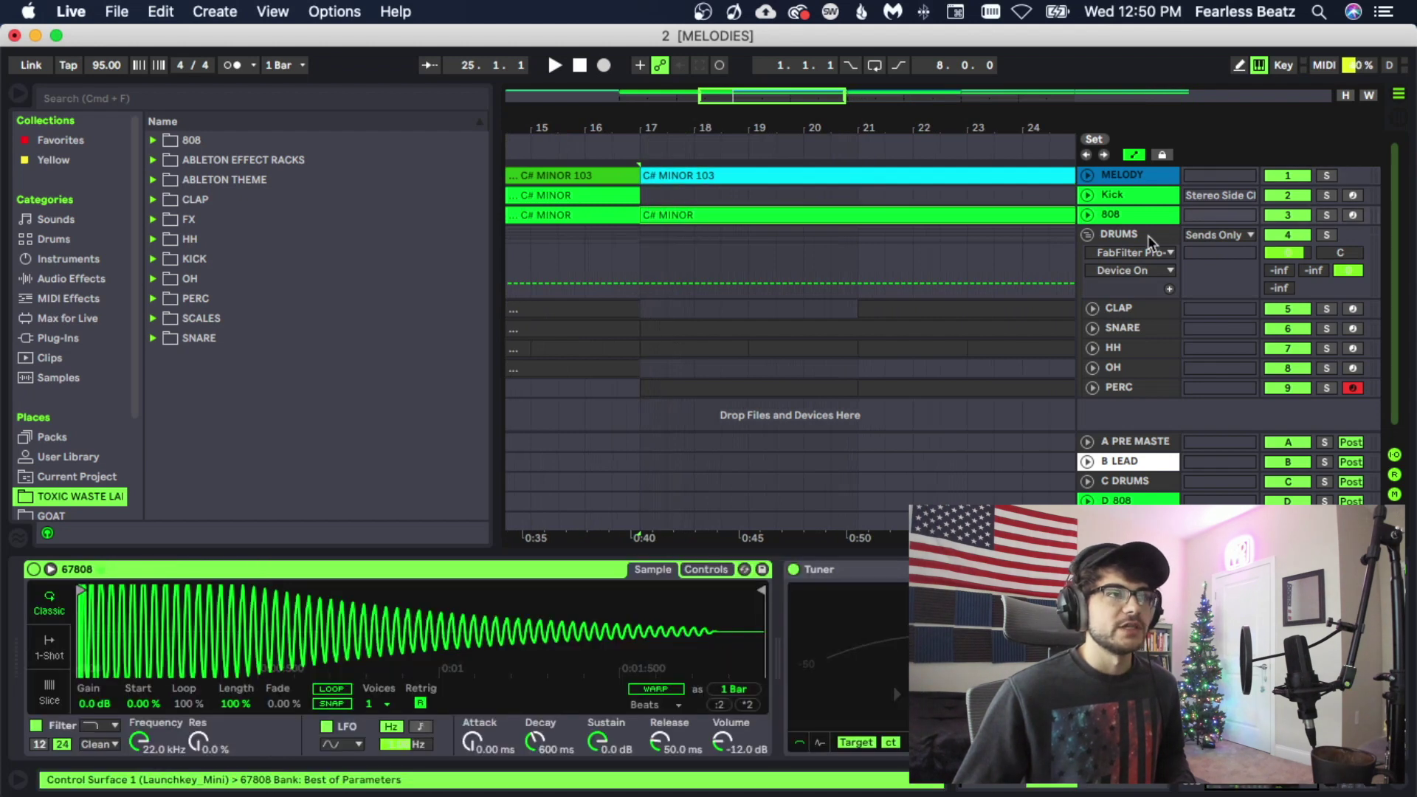
click(1088, 215)
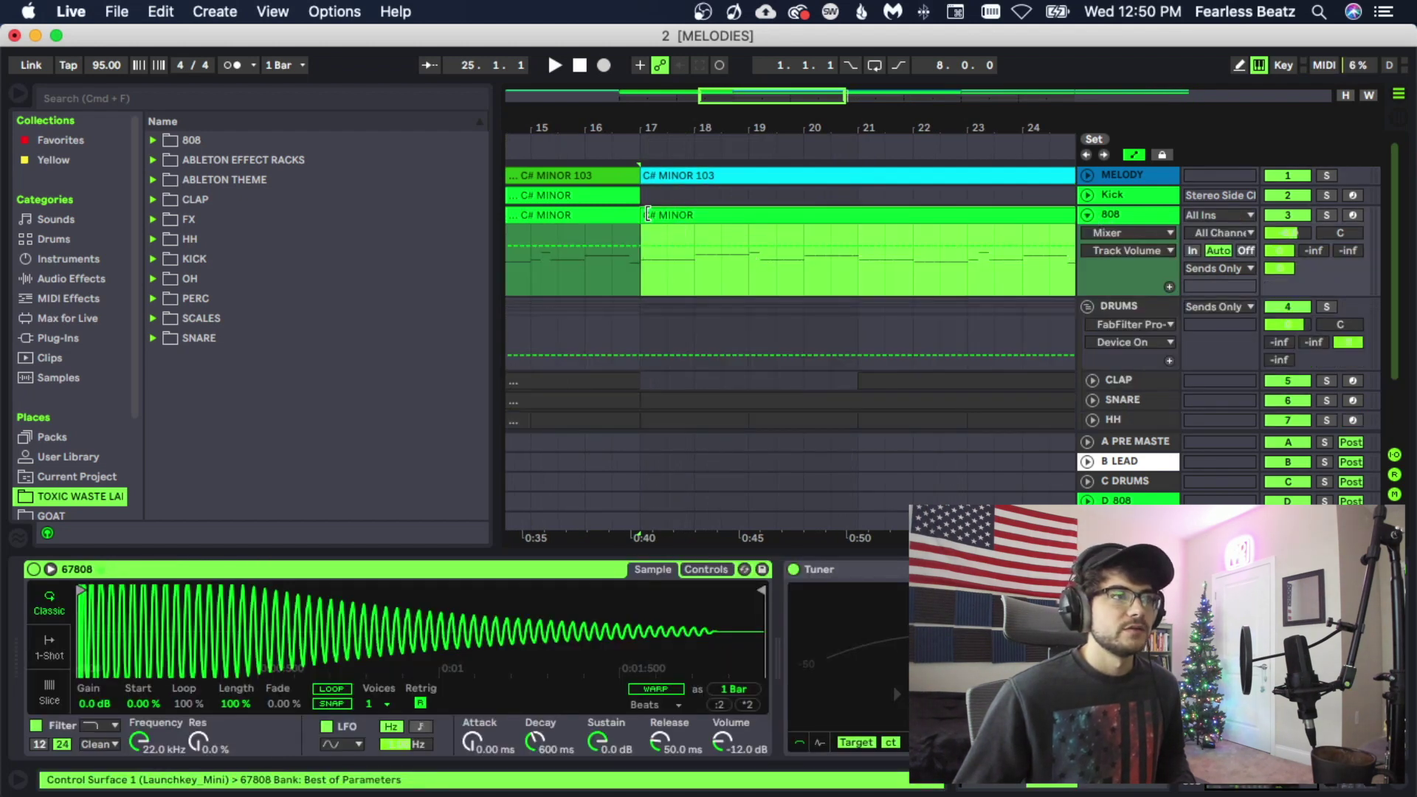
drag(642, 225, 691, 221)
- Unfold the SNARE track and trim the start of its bar 17 clip to 17.3.1
scroll(847, 300, down, 2)
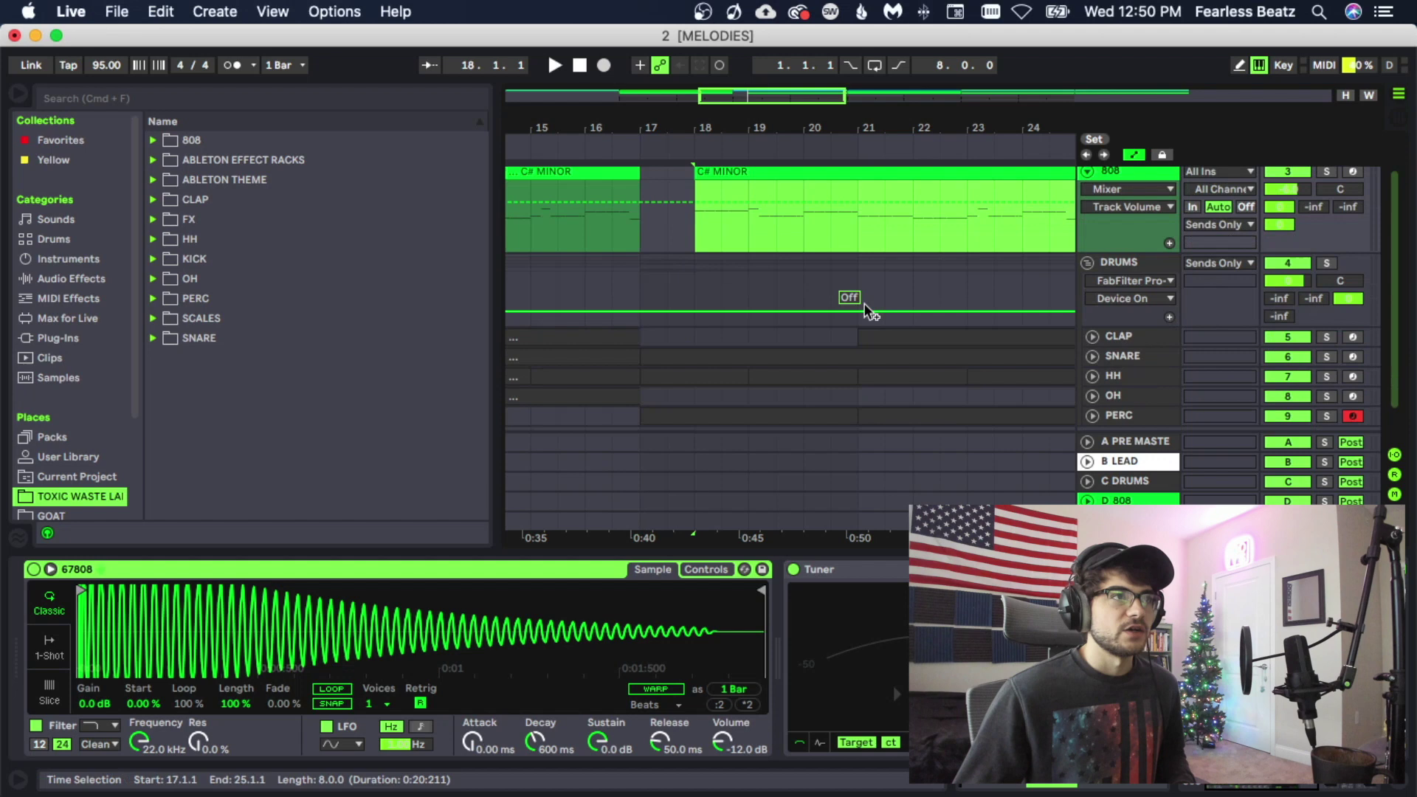
click(1093, 356)
scroll(738, 355, down, 2)
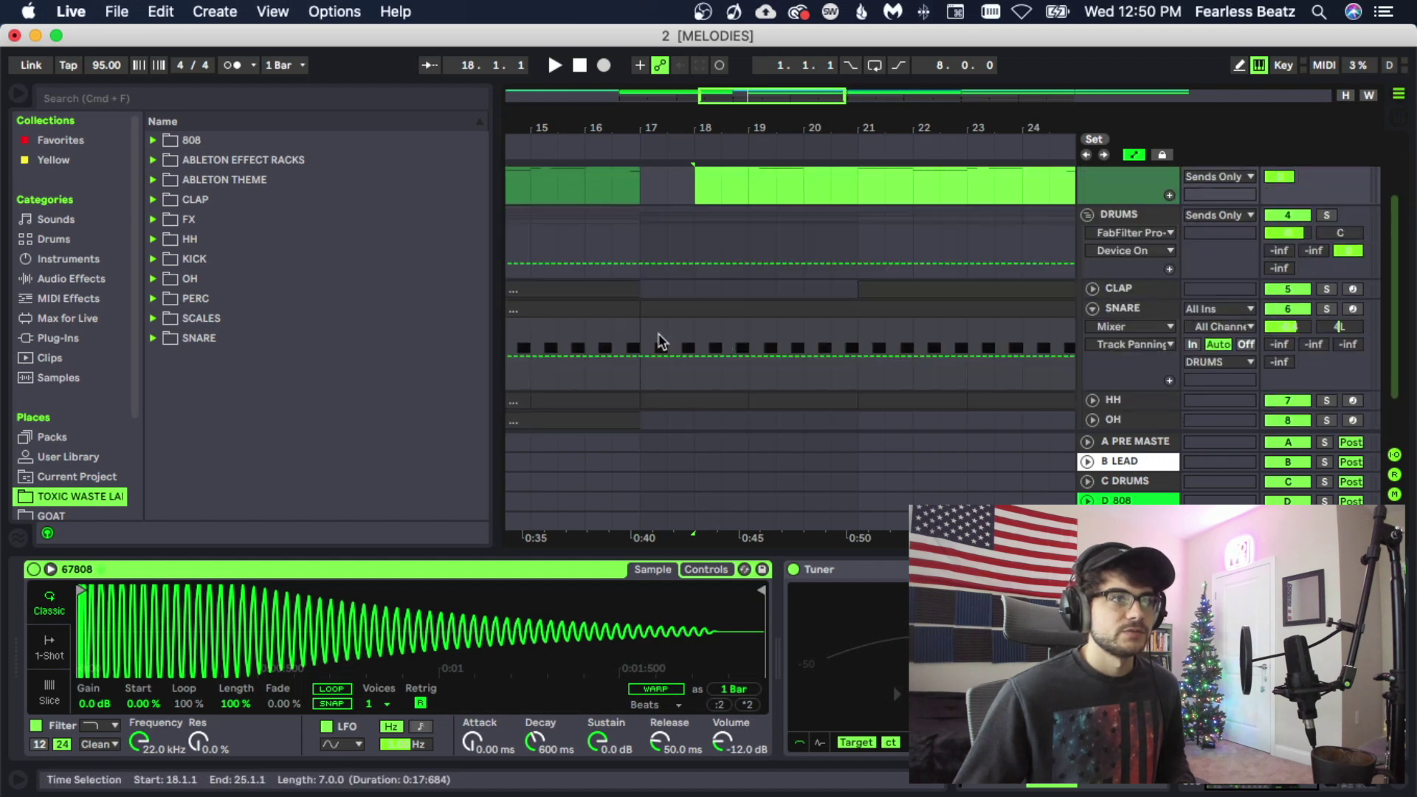
click(692, 312)
drag(692, 311, 666, 312)
- Unfold the HH track and trim the start of its bar 17 clip to 17.3.1
scroll(859, 351, down, 2)
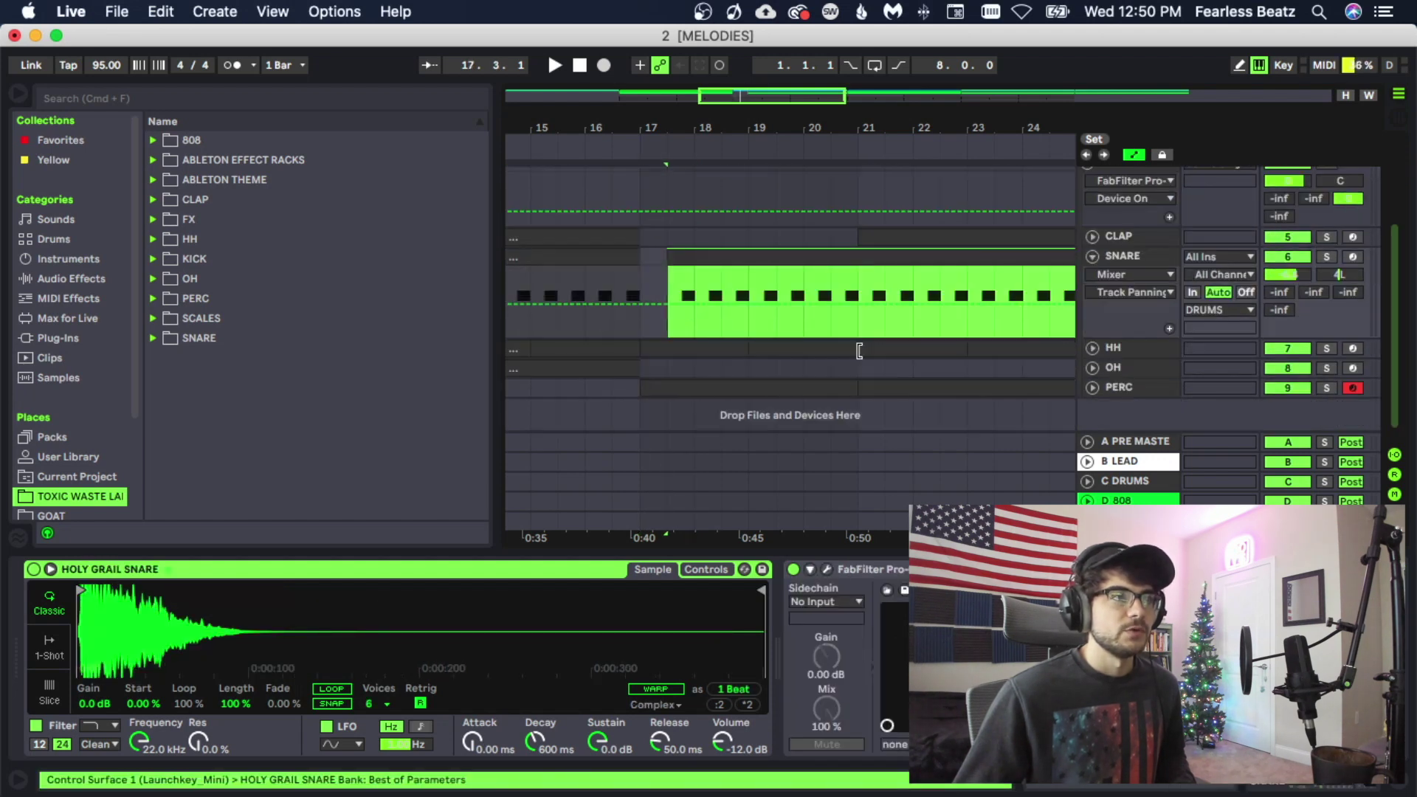
click(1086, 356)
scroll(700, 317, down, 2)
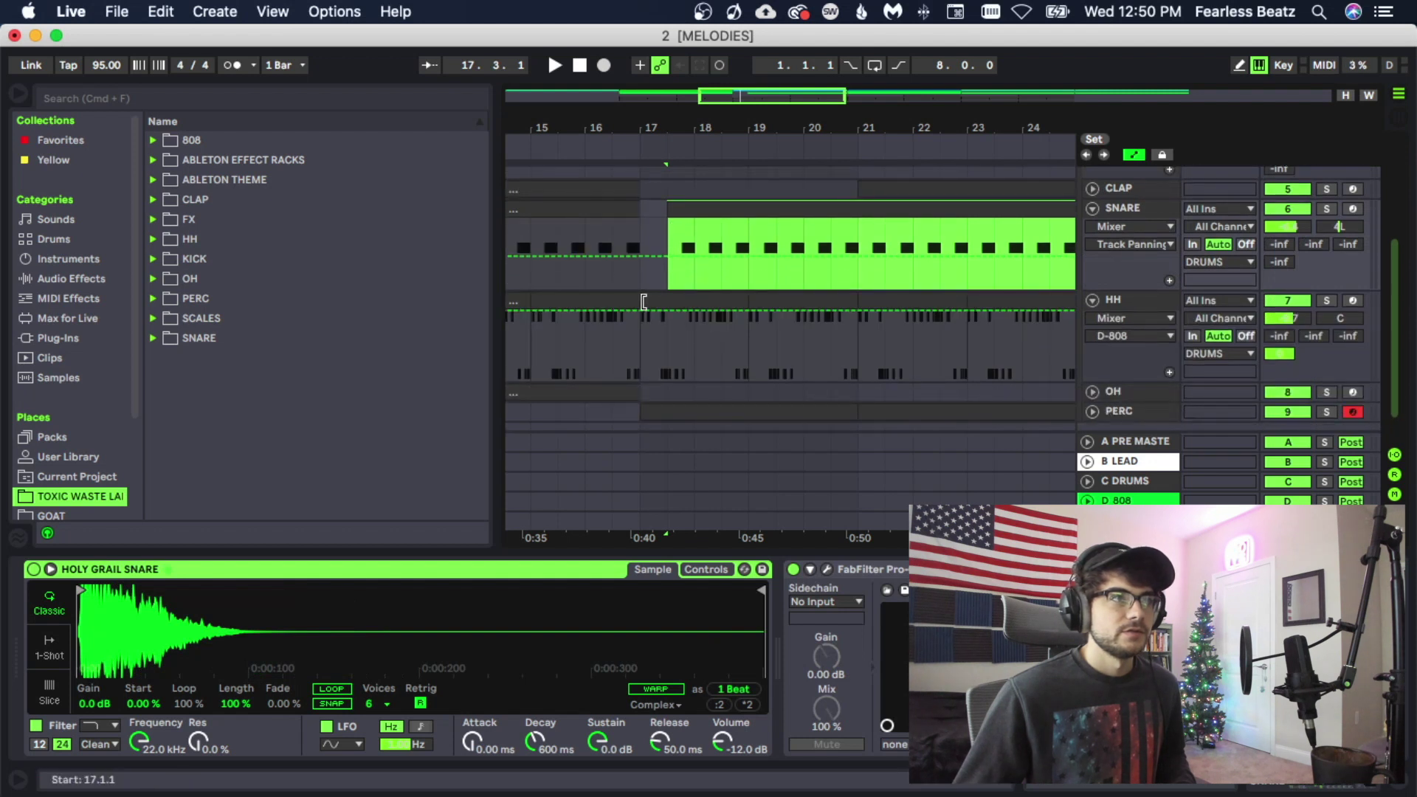
click(661, 302)
- Unfold the PERC track and trim the start of its bar 17 clip to 17.3.1
scroll(728, 378, down, 1)
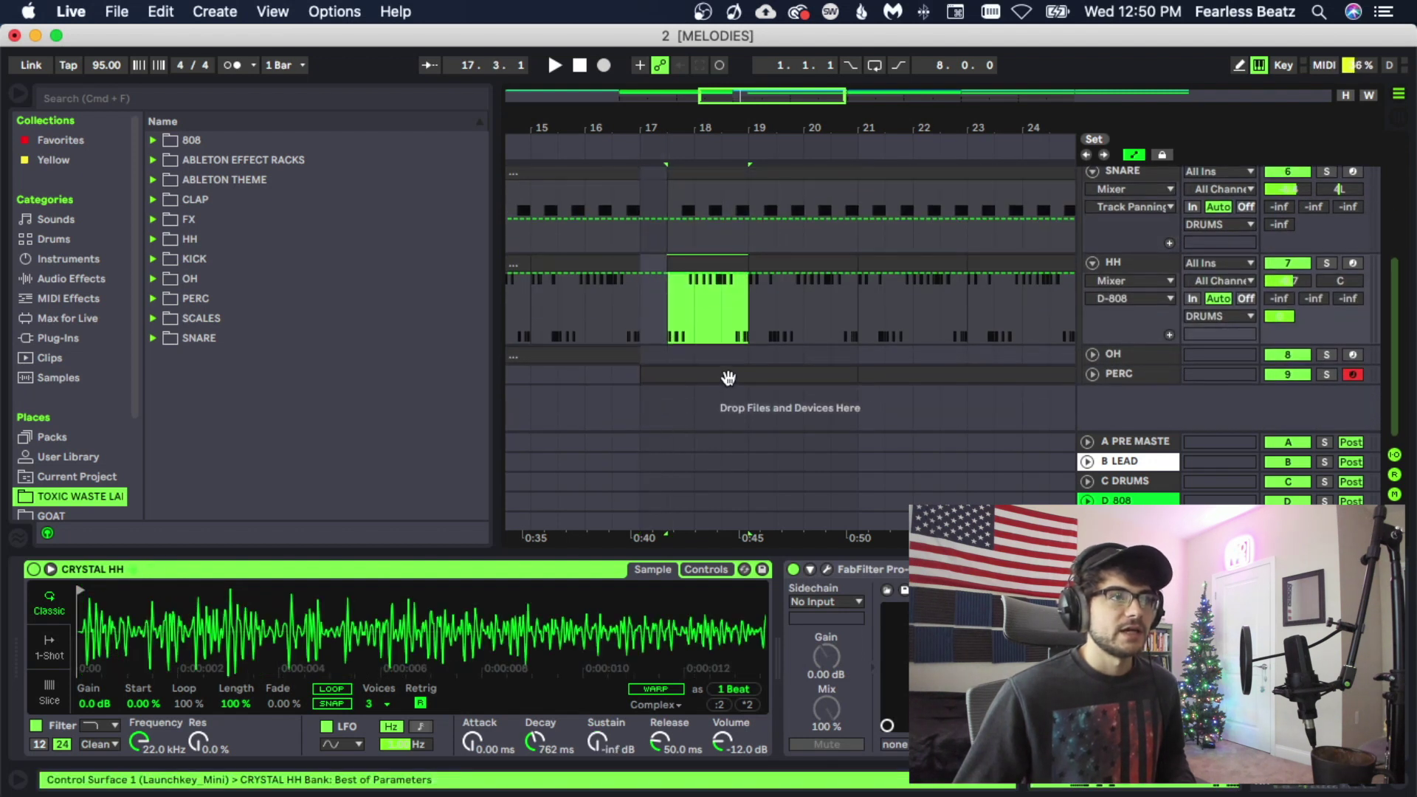
click(1091, 374)
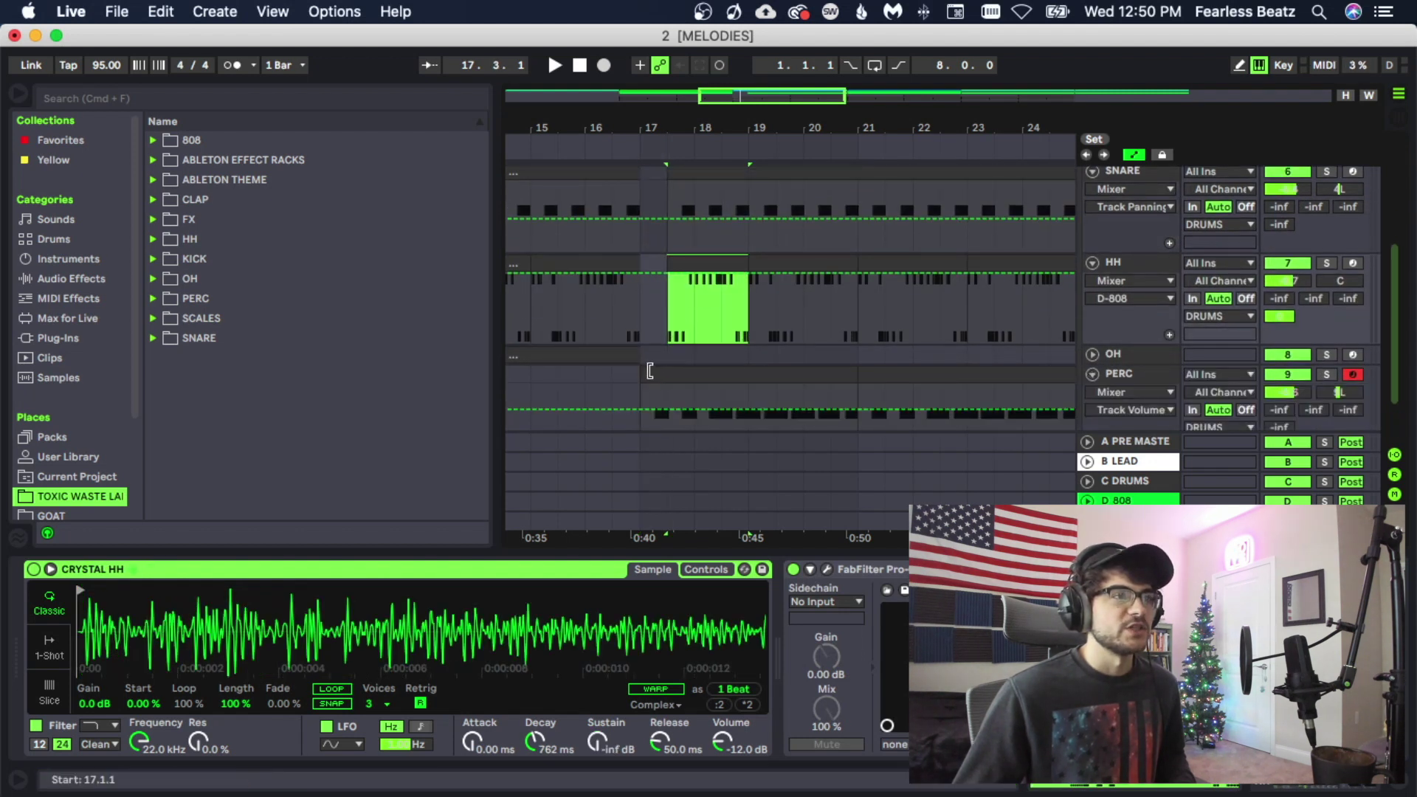
drag(650, 370, 705, 371)
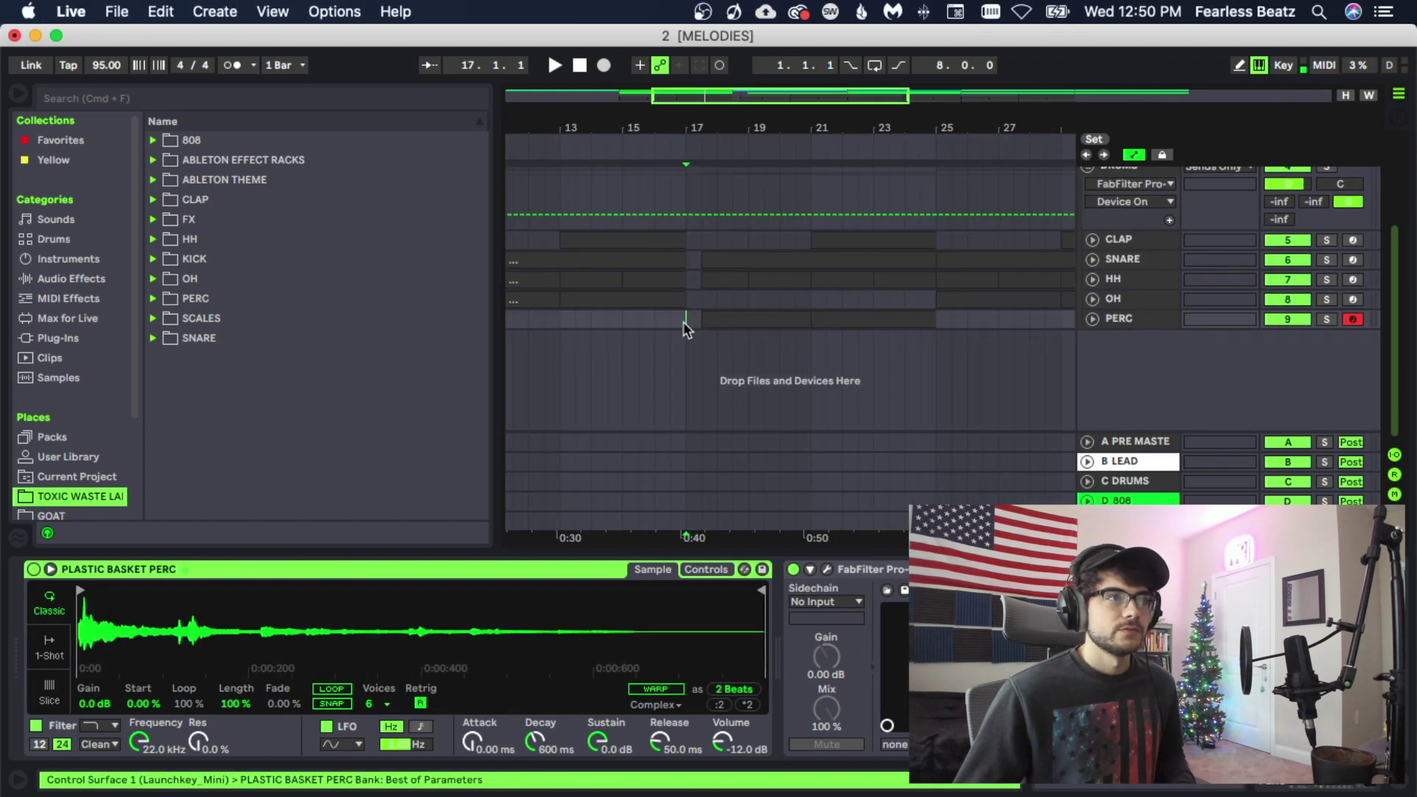
- Play the arrangement from bar 17 to check the drum and 808 dropout
key(space)
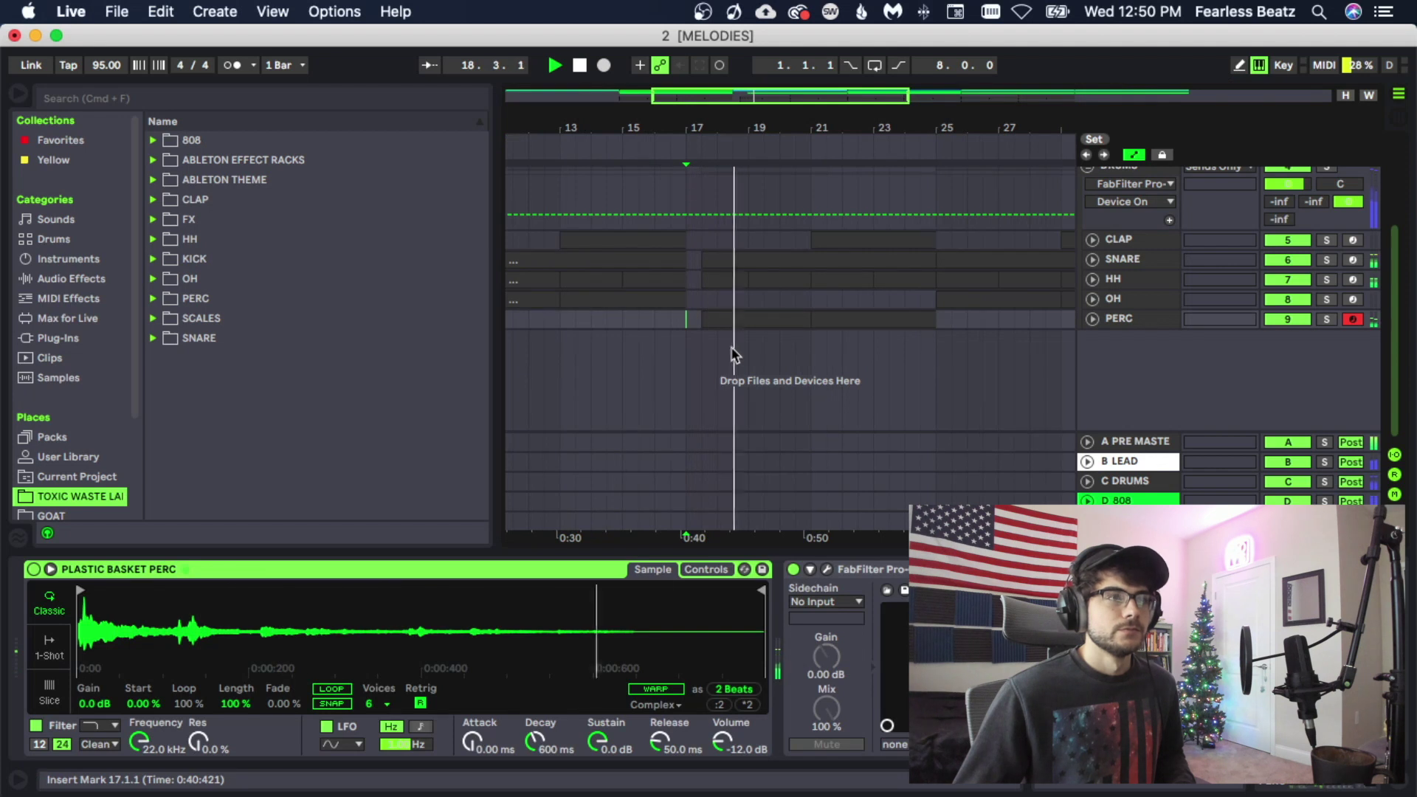
click(716, 148)
drag(724, 129, 724, 159)
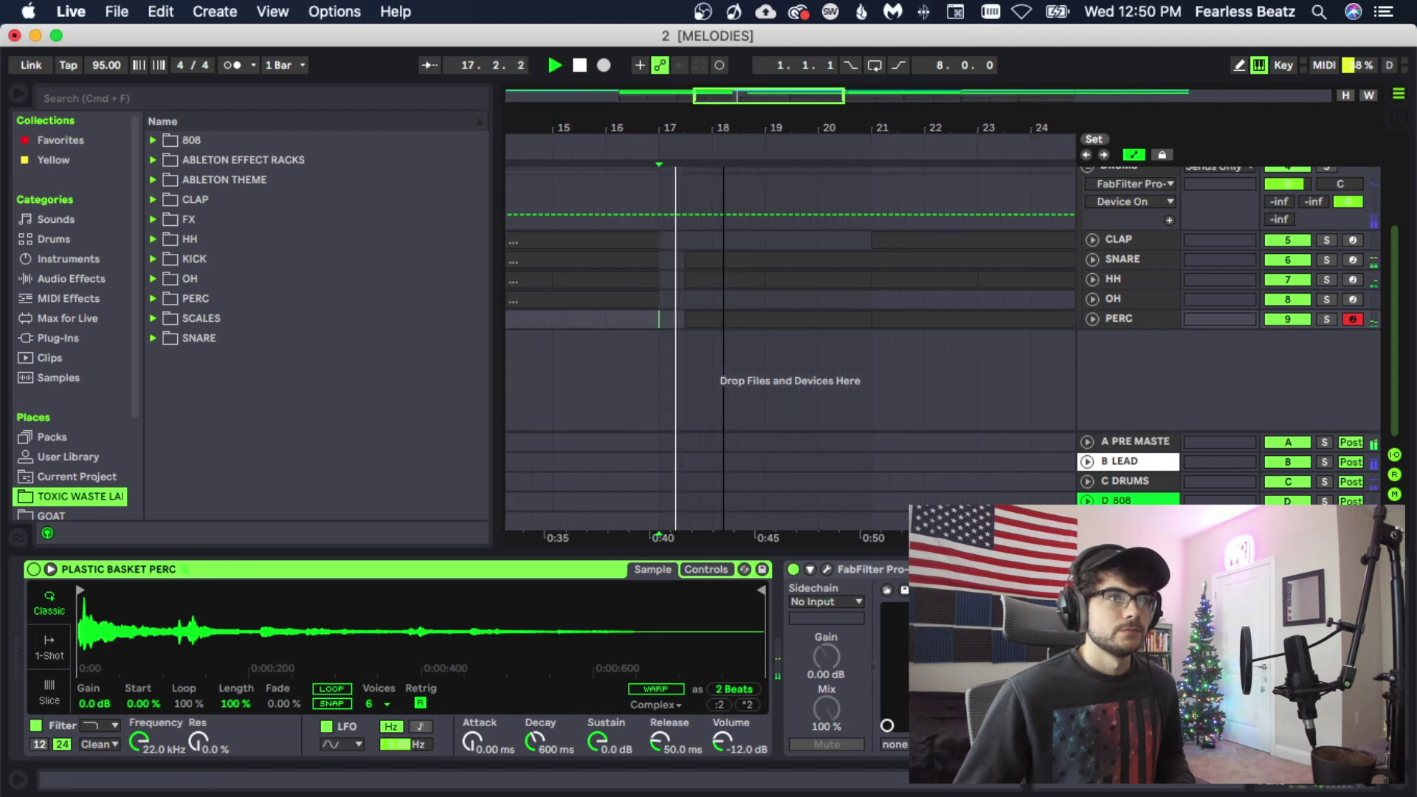
- Unfold the HH track, stop playback and trim the start of the hi-hat clip after bar 17 to 17.4.3
click(1092, 279)
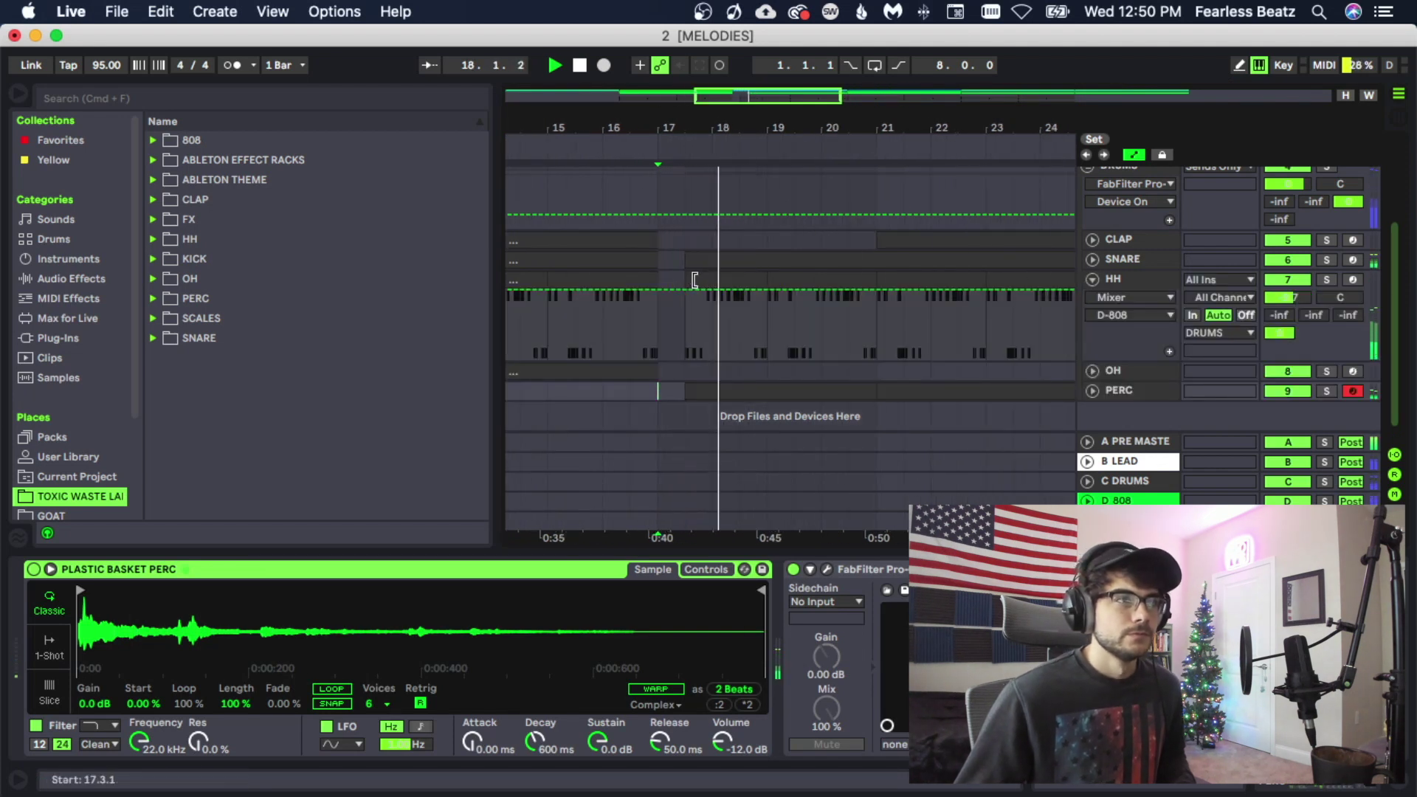
click(721, 321)
key(space)
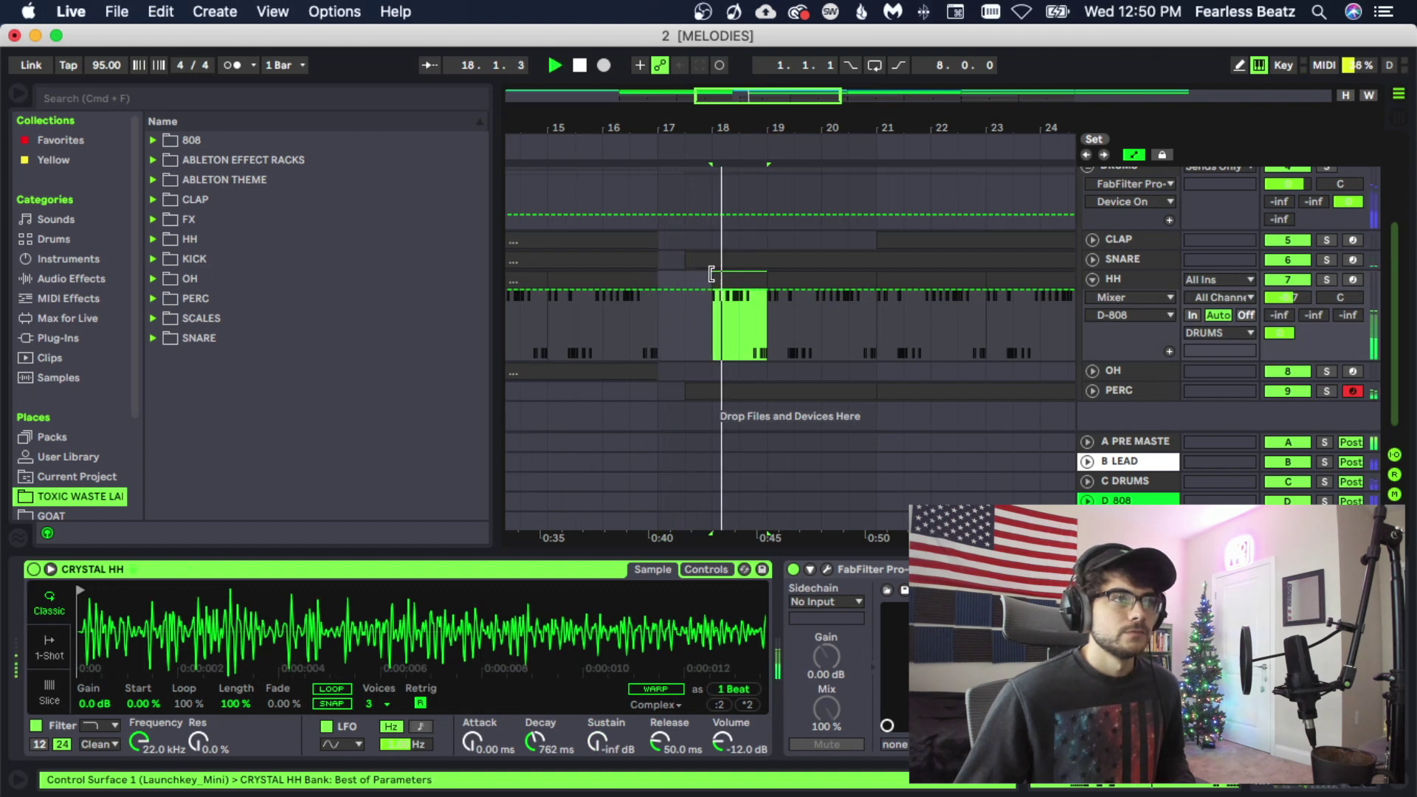
drag(713, 272, 684, 275)
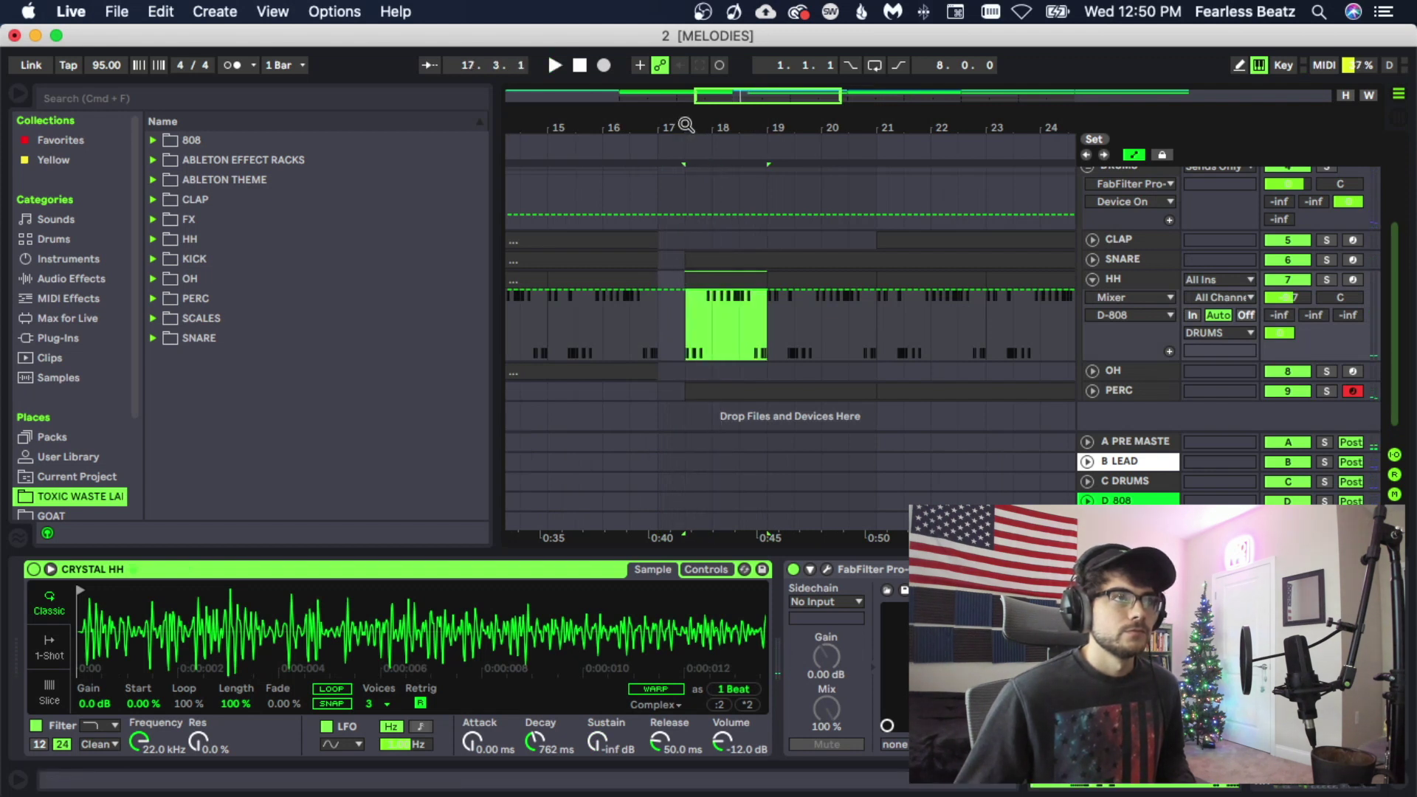
drag(685, 127, 671, 162)
drag(674, 274, 731, 274)
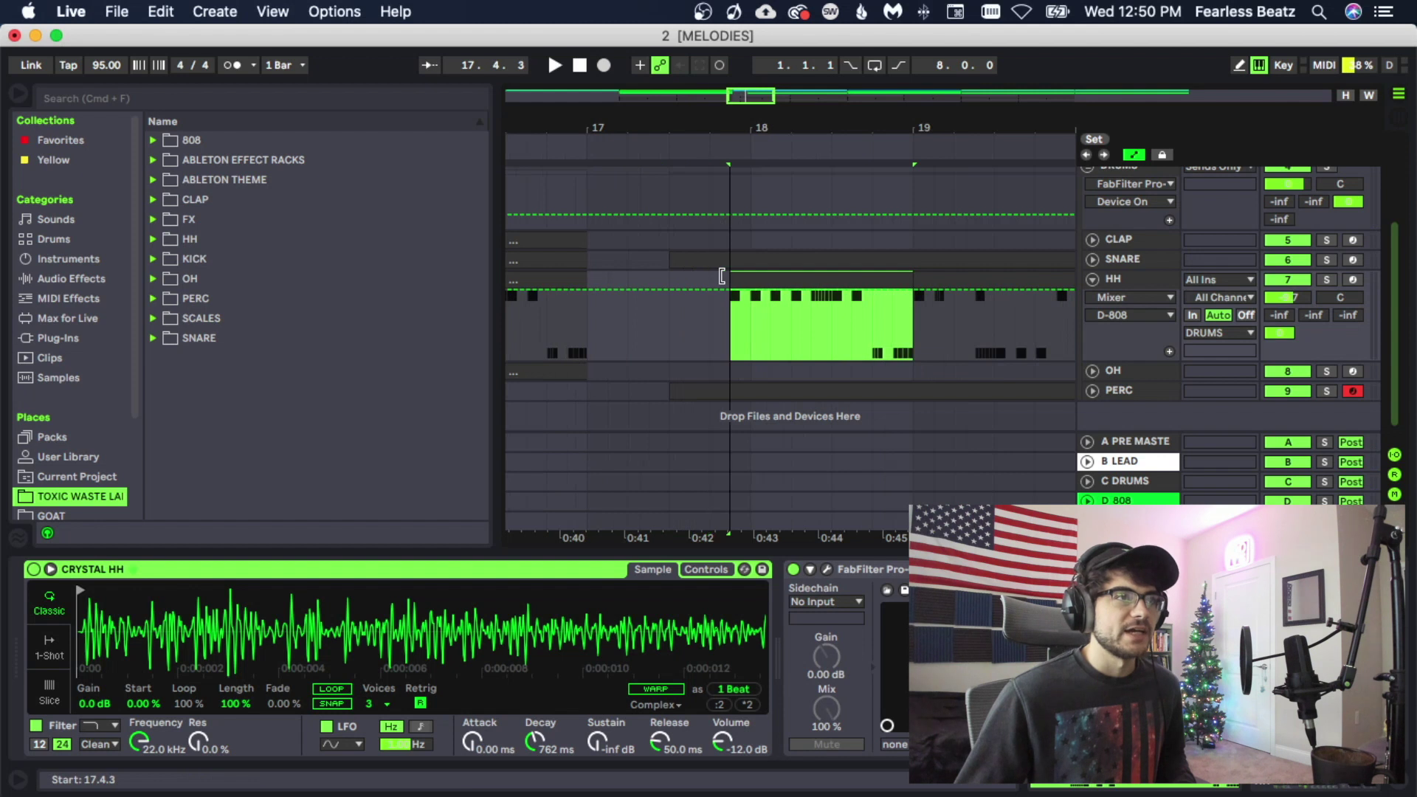
- Play the arrangement from bar 17 to check the hi-hat dropout, and fold the HH track
click(588, 277)
key(space)
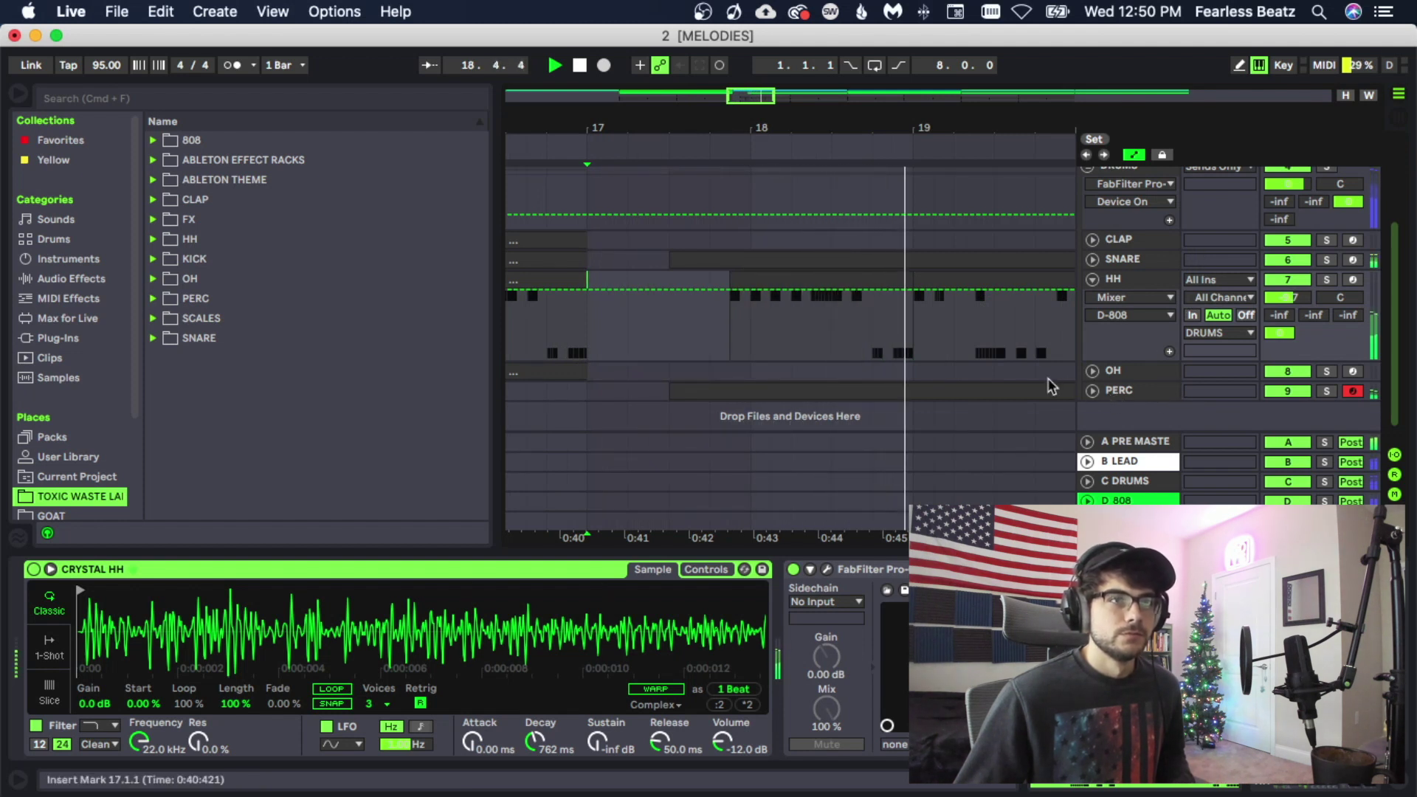
click(1092, 279)
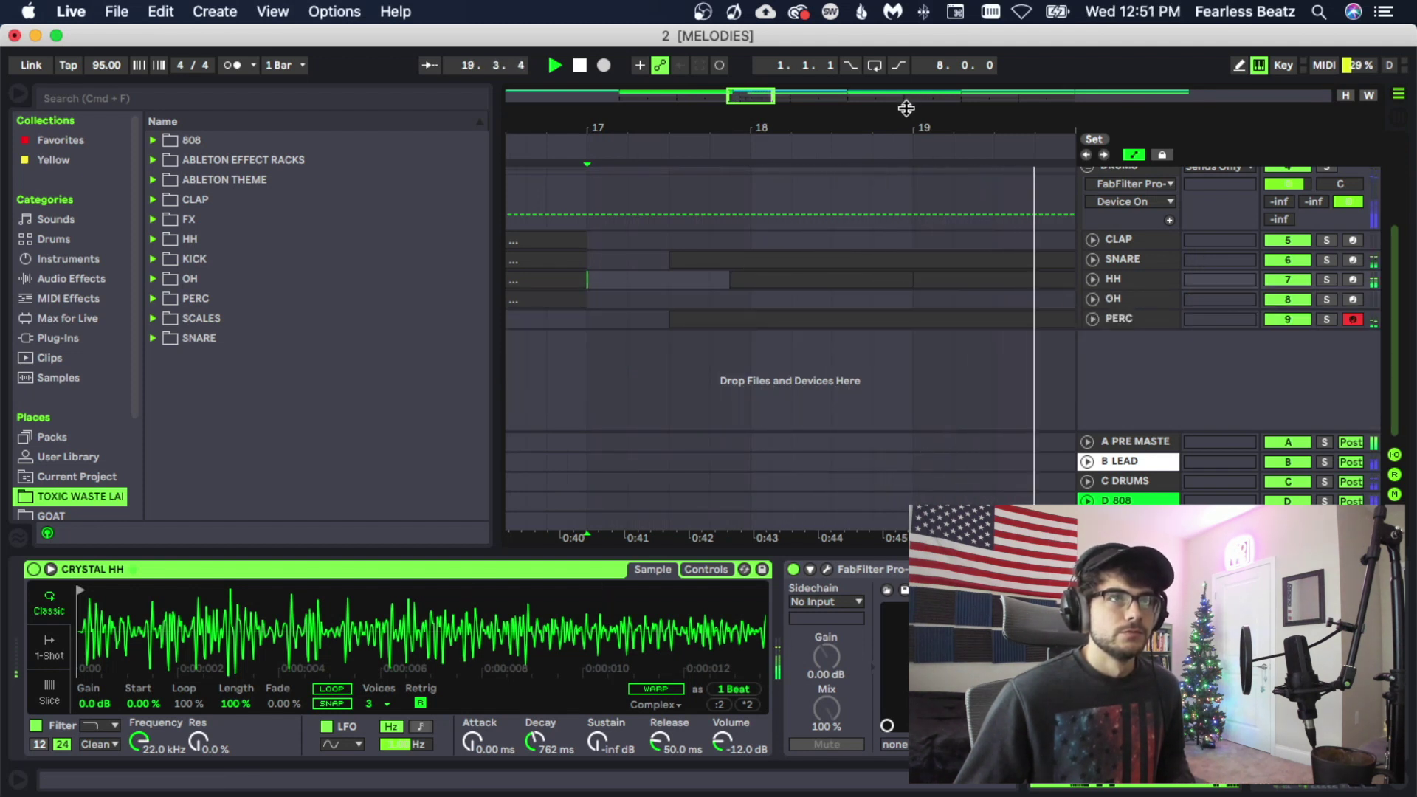
drag(905, 110, 697, 44)
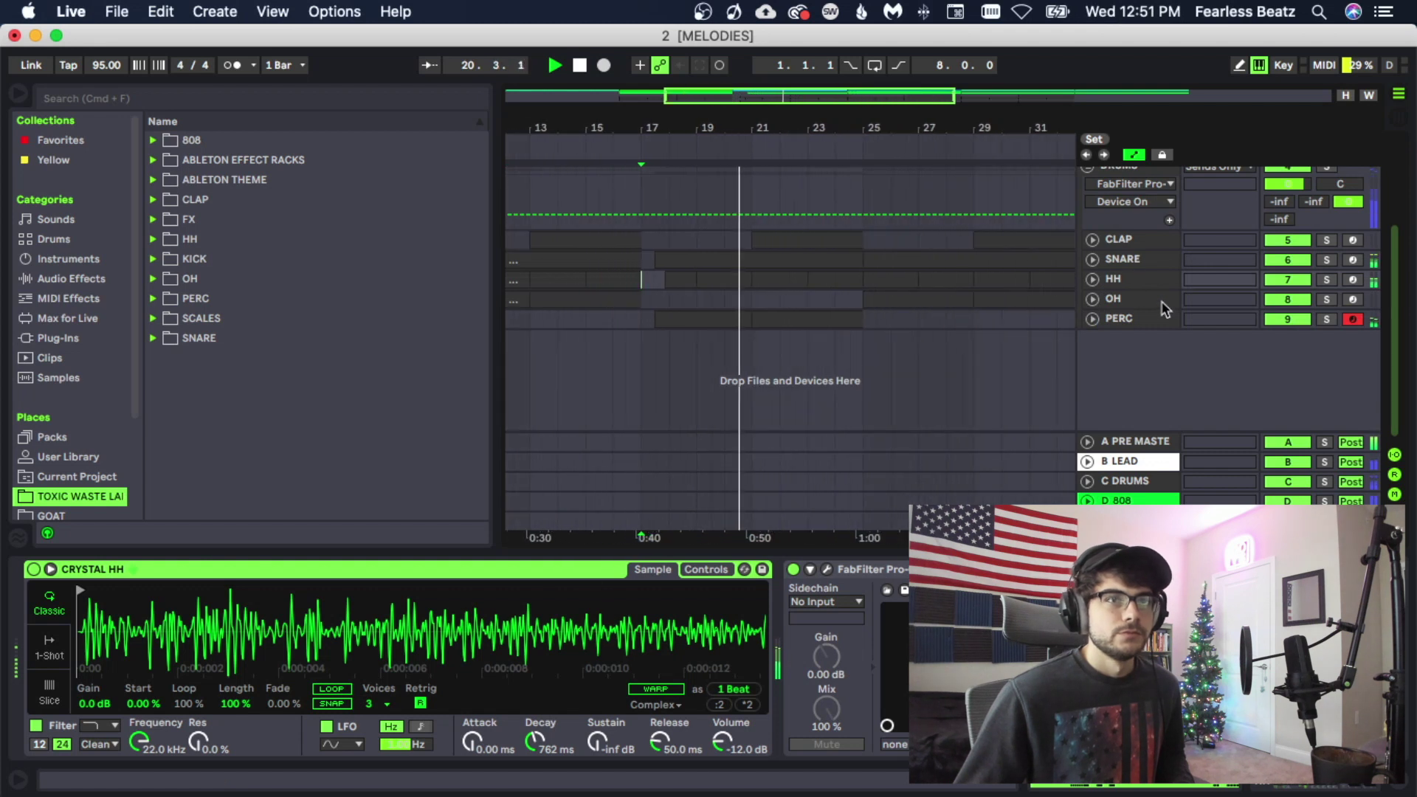
- Unfold the PERC track, set its volume to -3.0 dB and replay the section from bar 17
click(640, 321)
click(1091, 318)
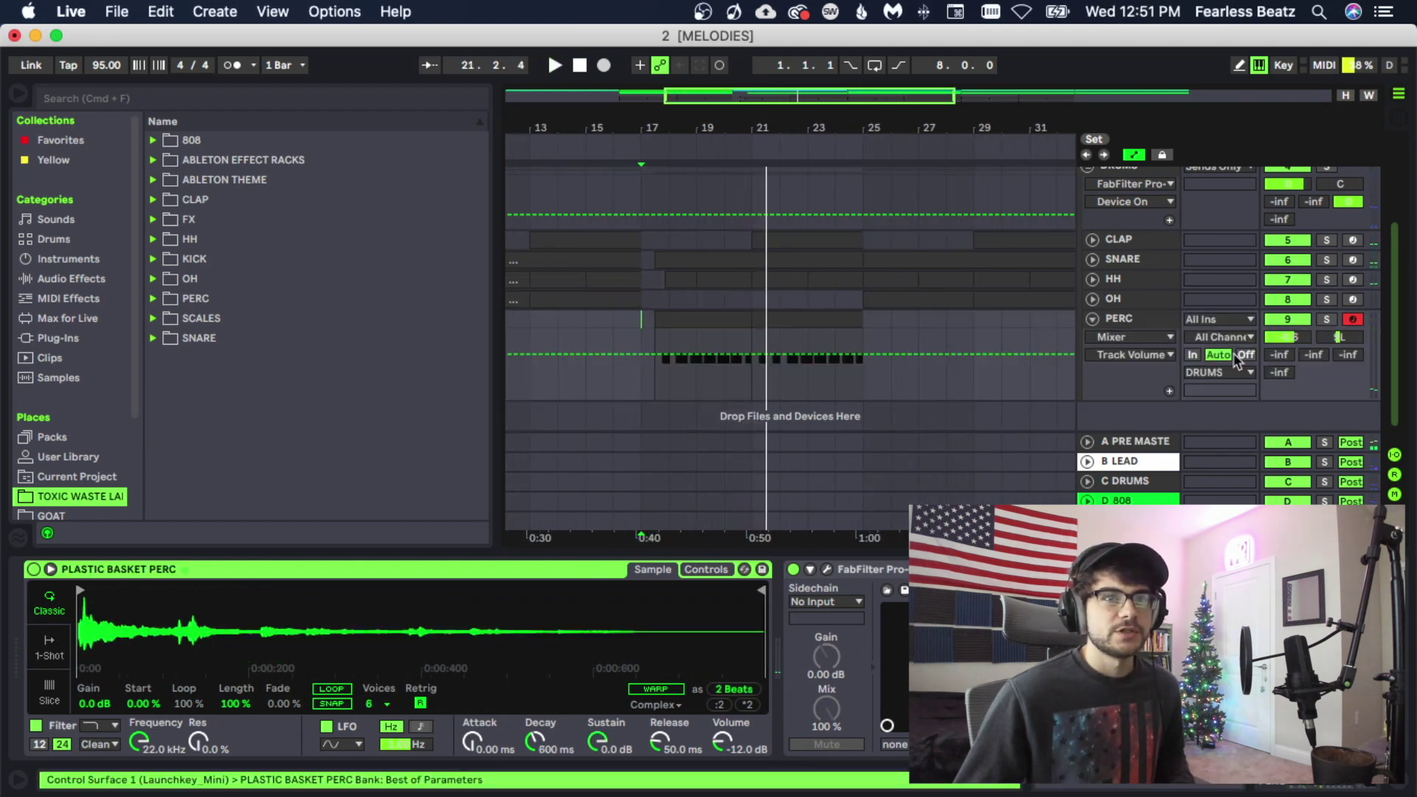
key(space)
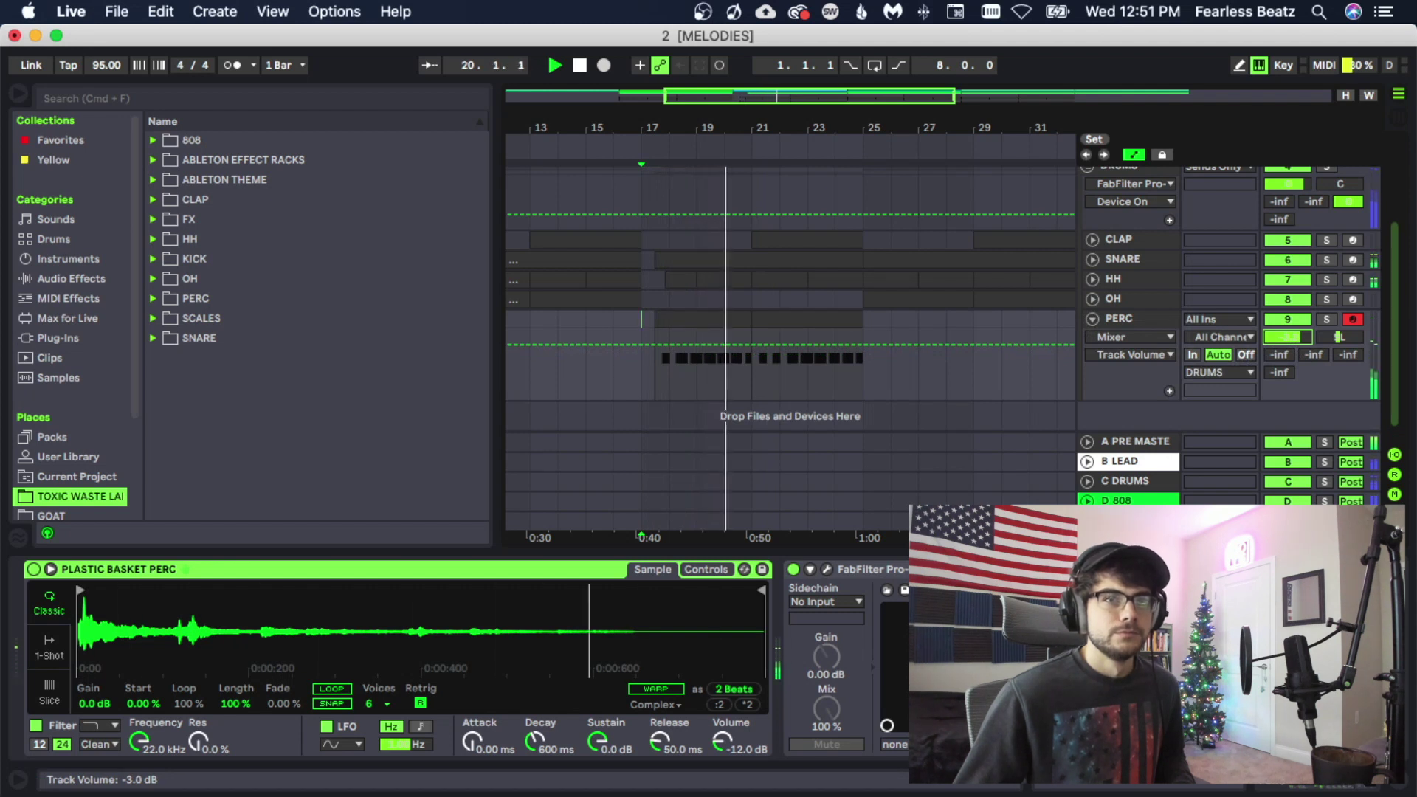
click(1113, 300)
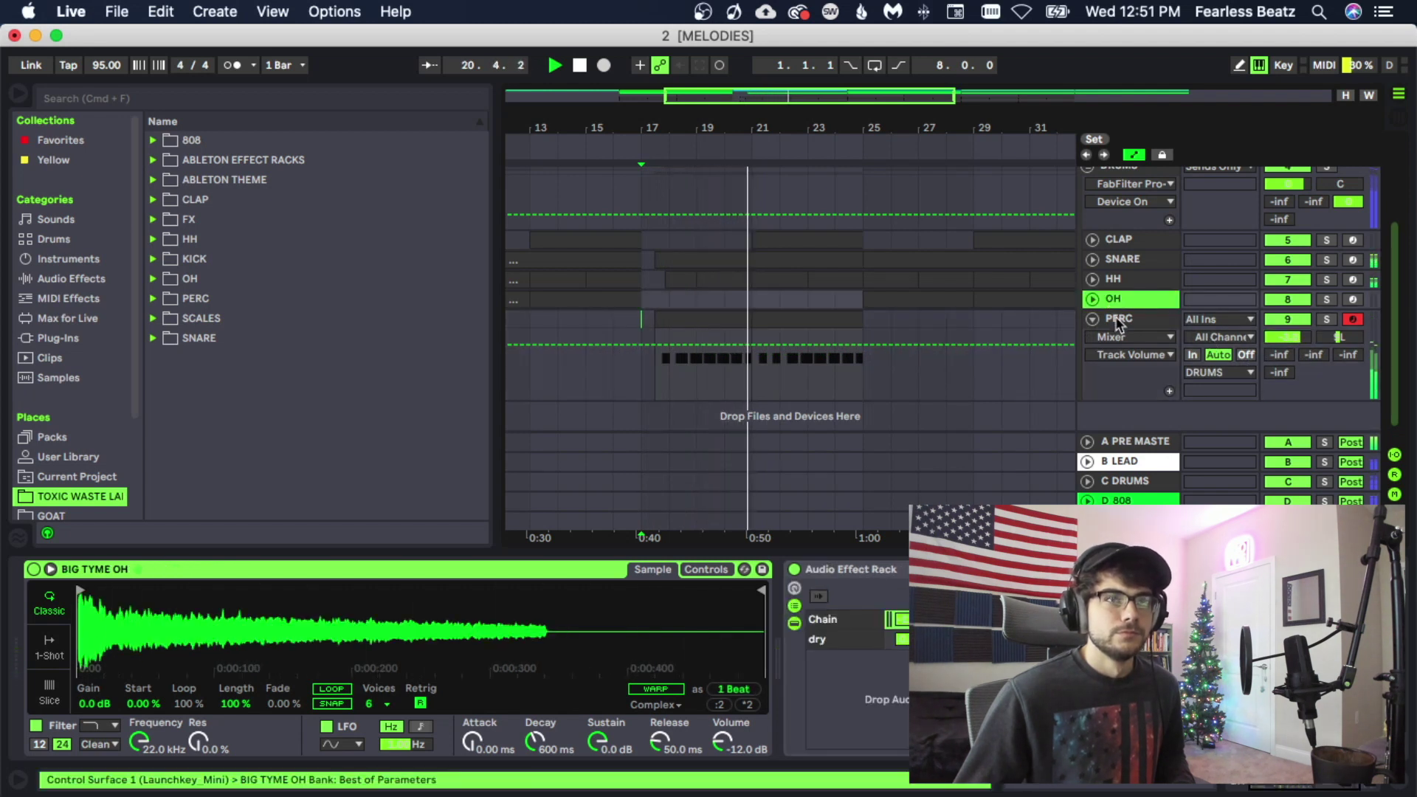
click(1118, 319)
key(space)
key(space)
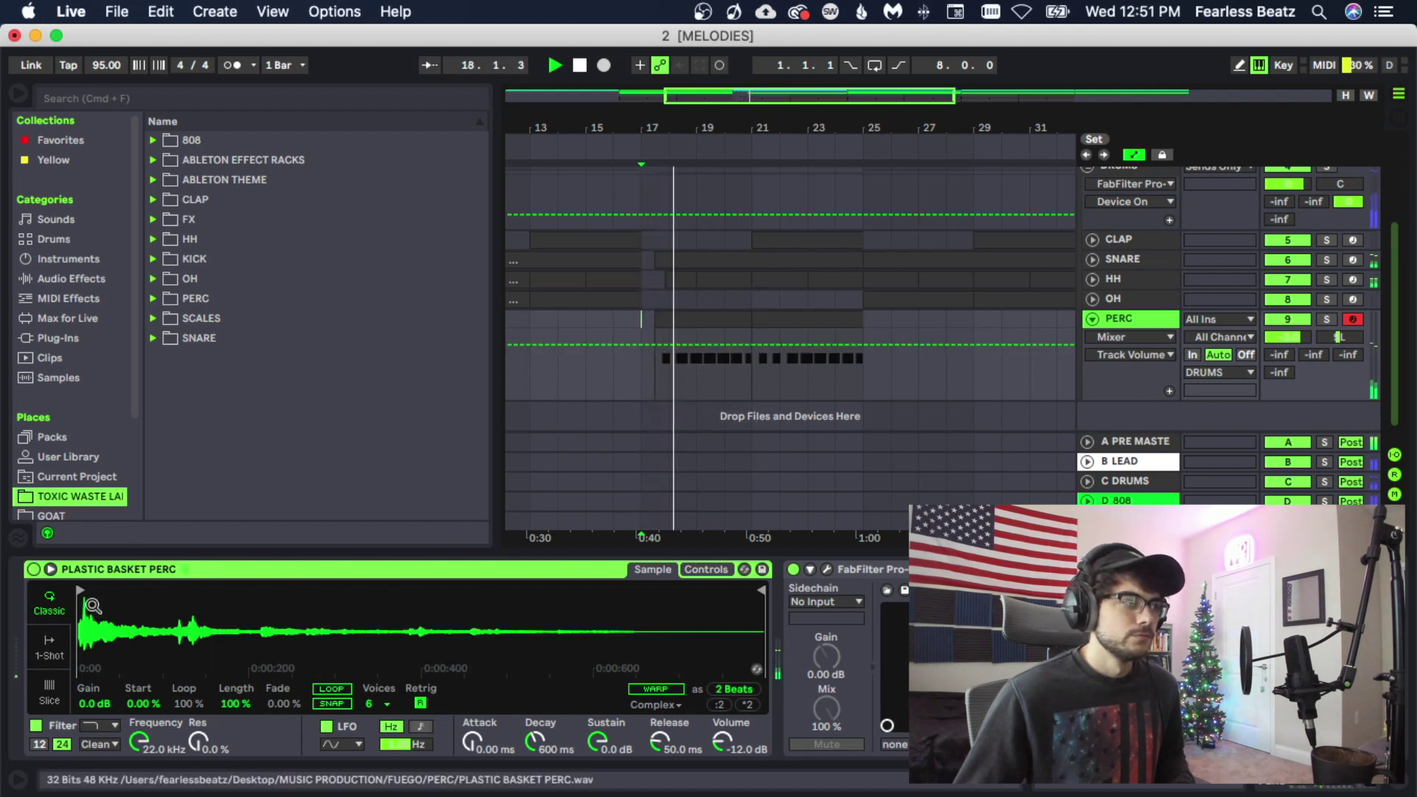
- Move the PLASTIC BASKET PERC sample's start marker to just before its first transient to remove the leading silence
drag(90, 608, 117, 679)
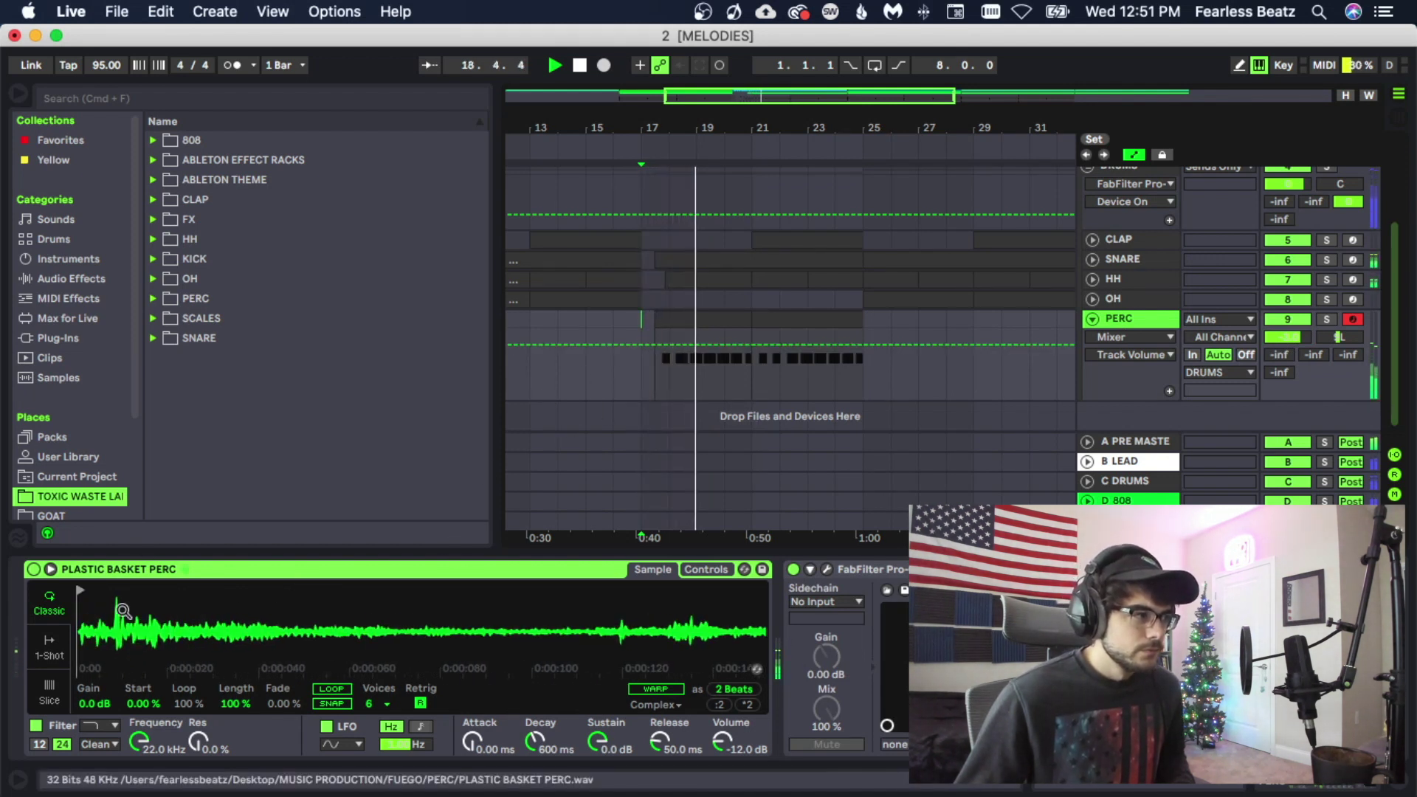
key(space)
click(84, 591)
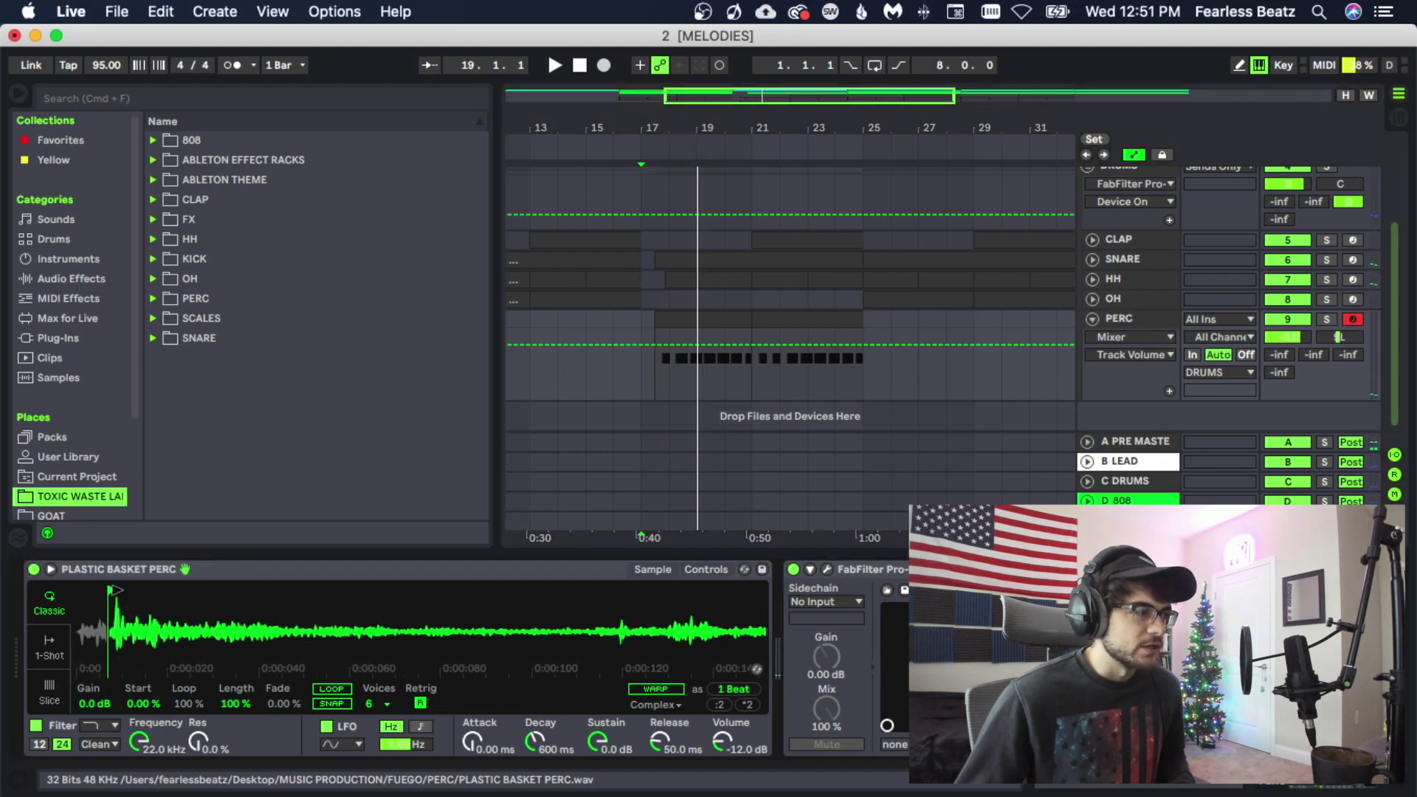
drag(118, 604, 118, 664)
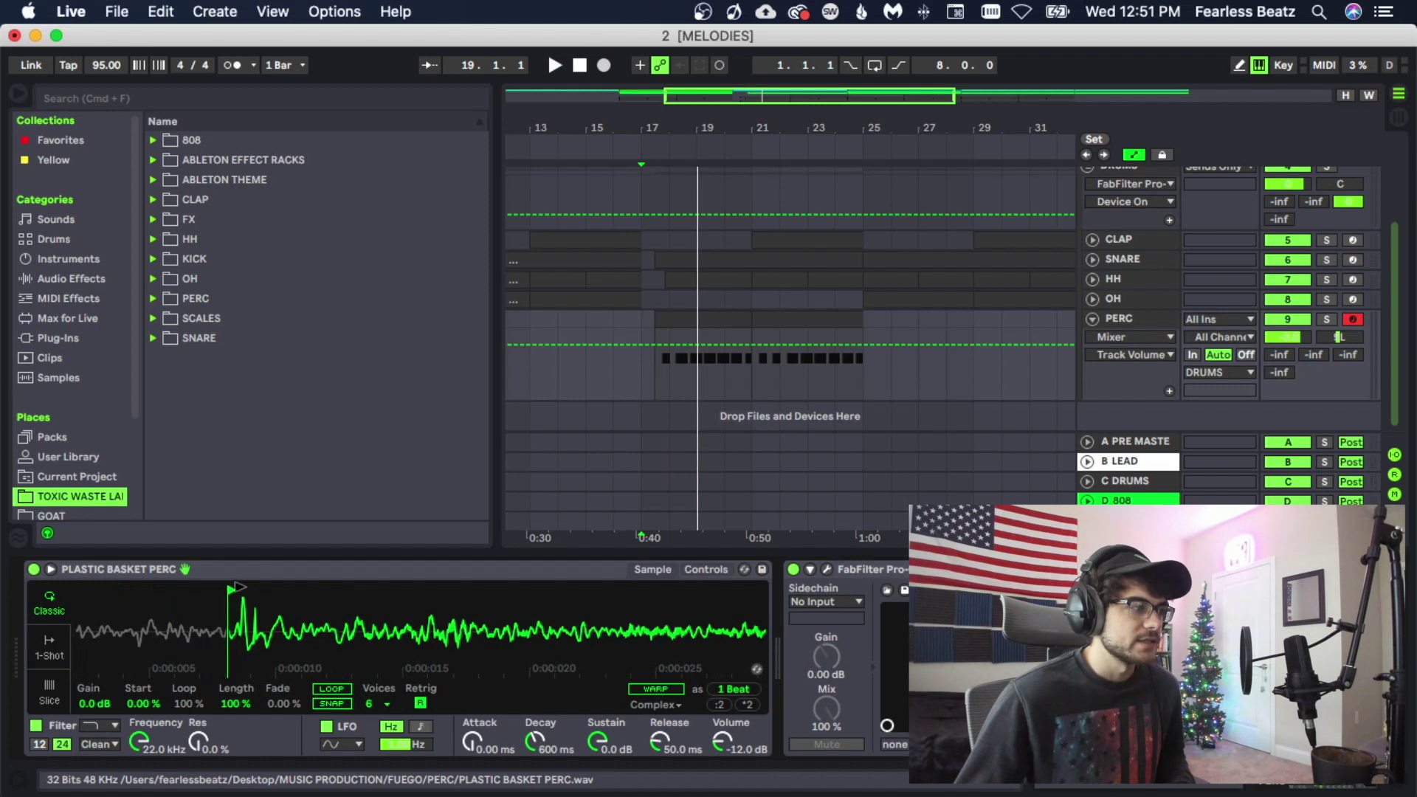
drag(250, 617, 284, 604)
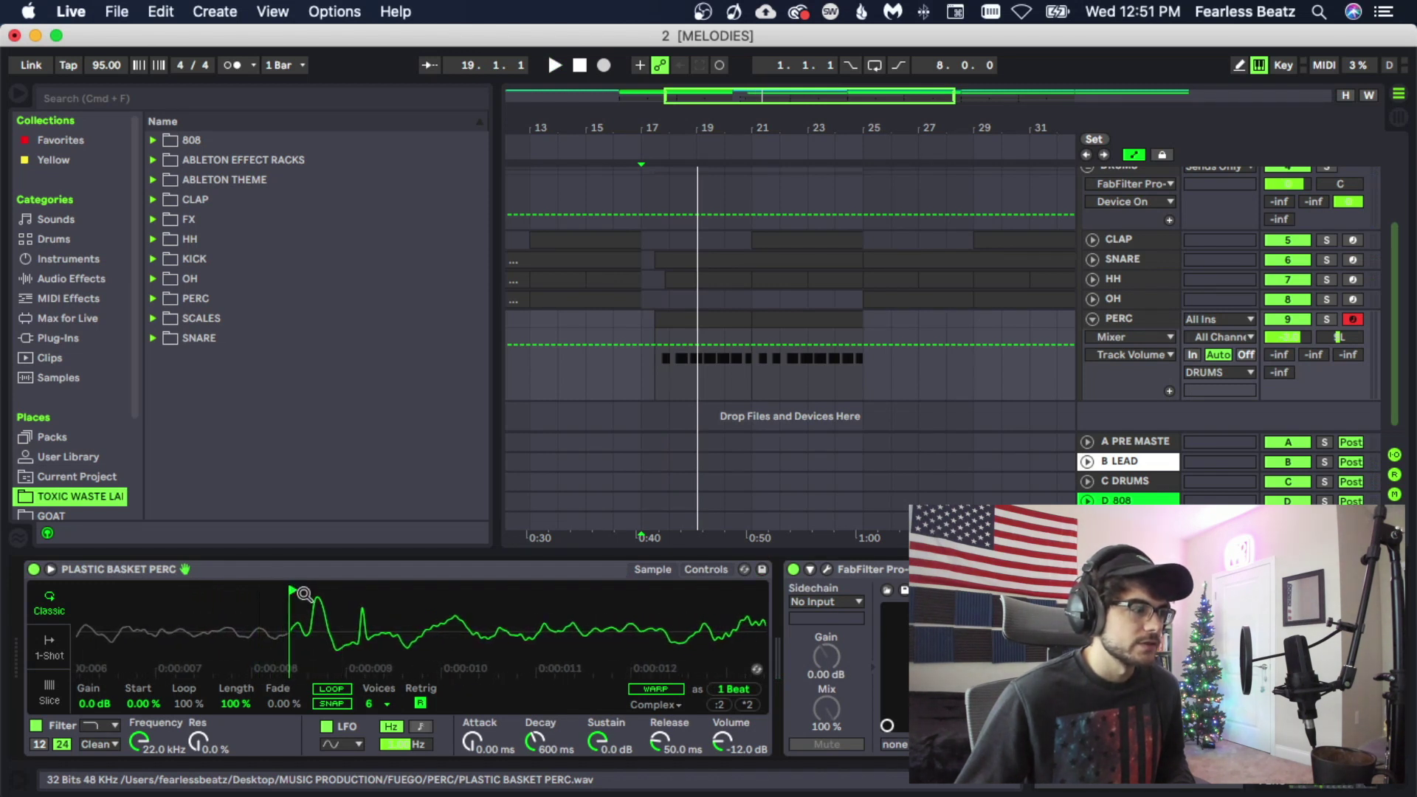
mouse_move(303, 593)
mouse_down()
mouse_move(302, 620)
mouse_move(279, 589)
mouse_up()
- Play the section from bar 17 and set the PERC track volume to -5.0 dB
key(space)
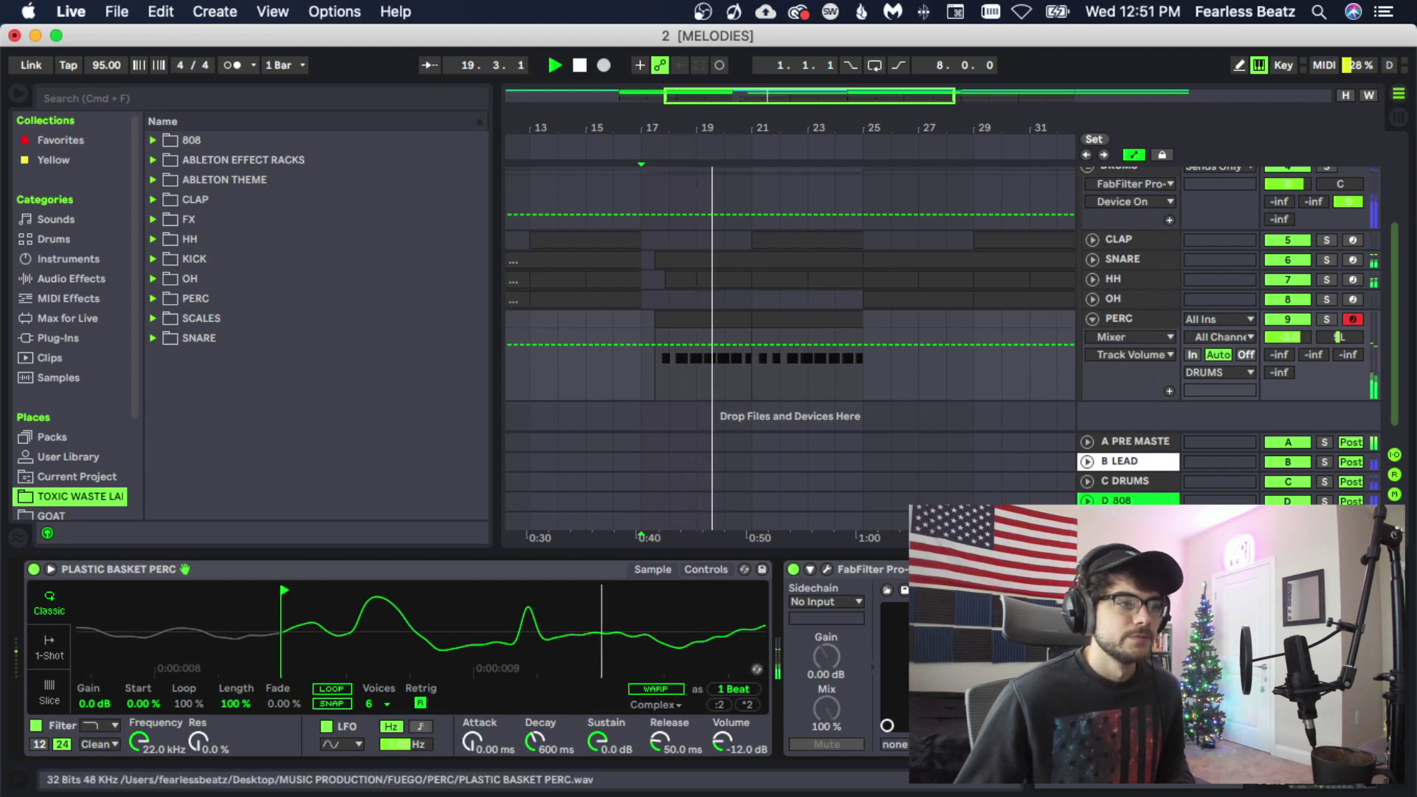
drag(606, 636, 606, 531)
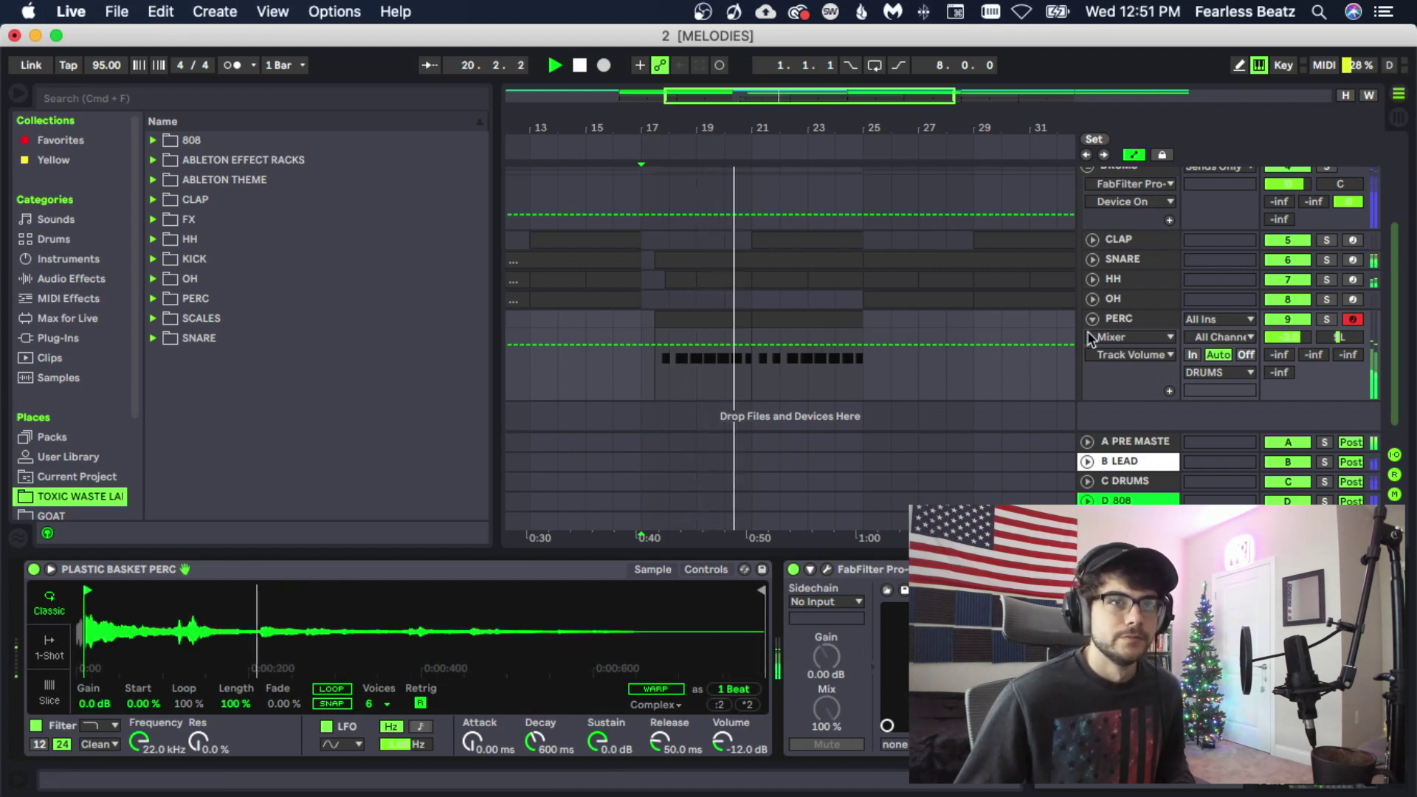
drag(1300, 336, 1300, 351)
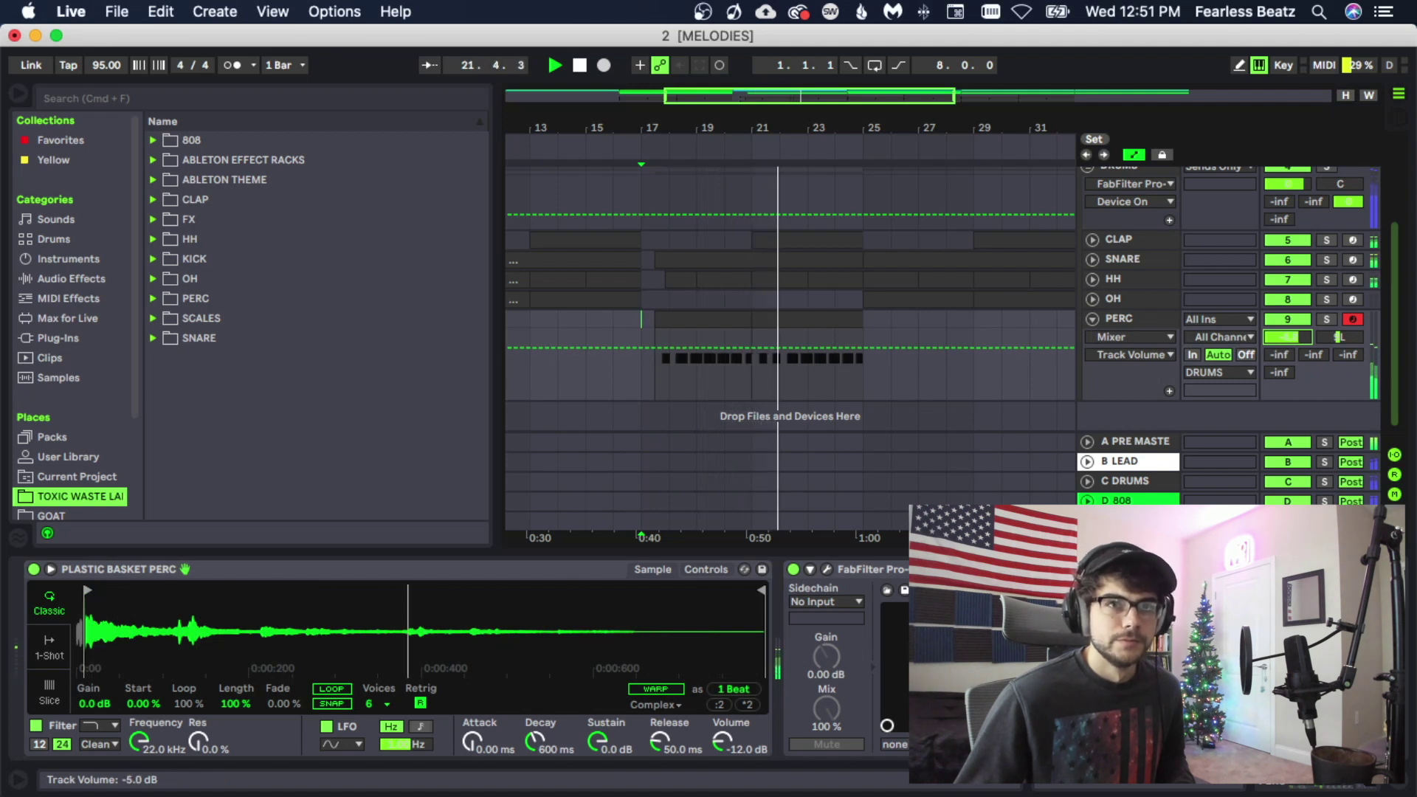
key(space)
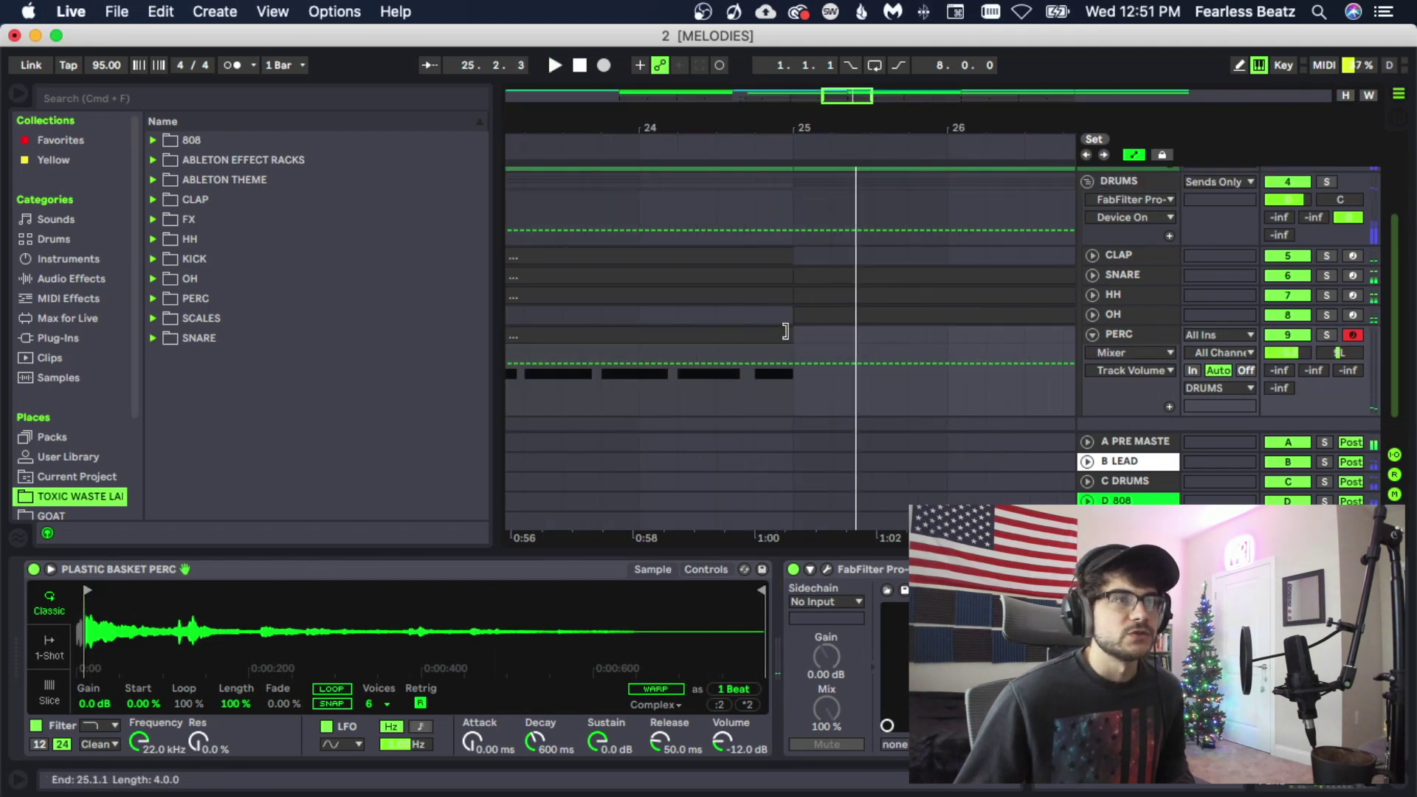
- Trim the ends of the PERC, HH, SNARE and CLAP clips before bar 25 to 24.4.1
drag(785, 331, 756, 332)
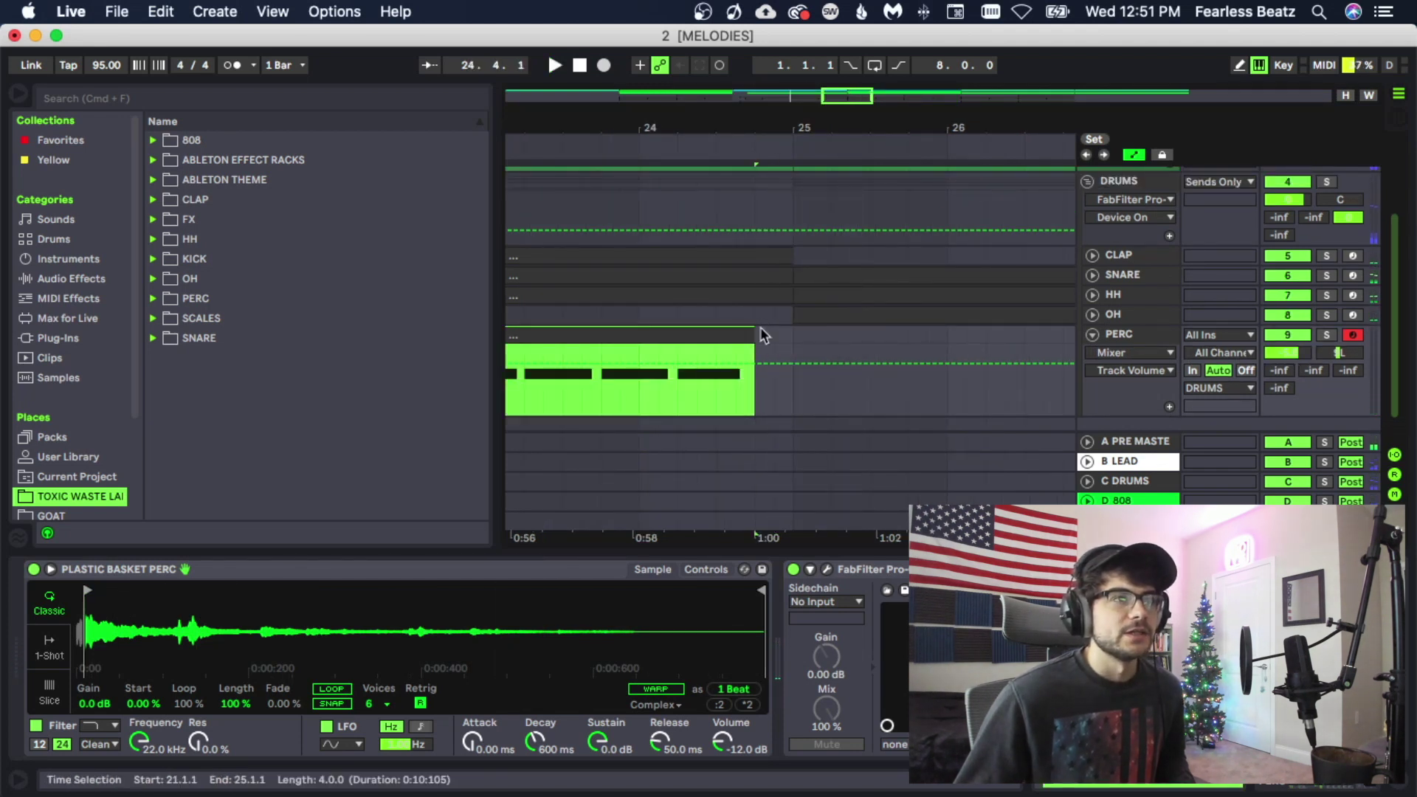
click(1094, 295)
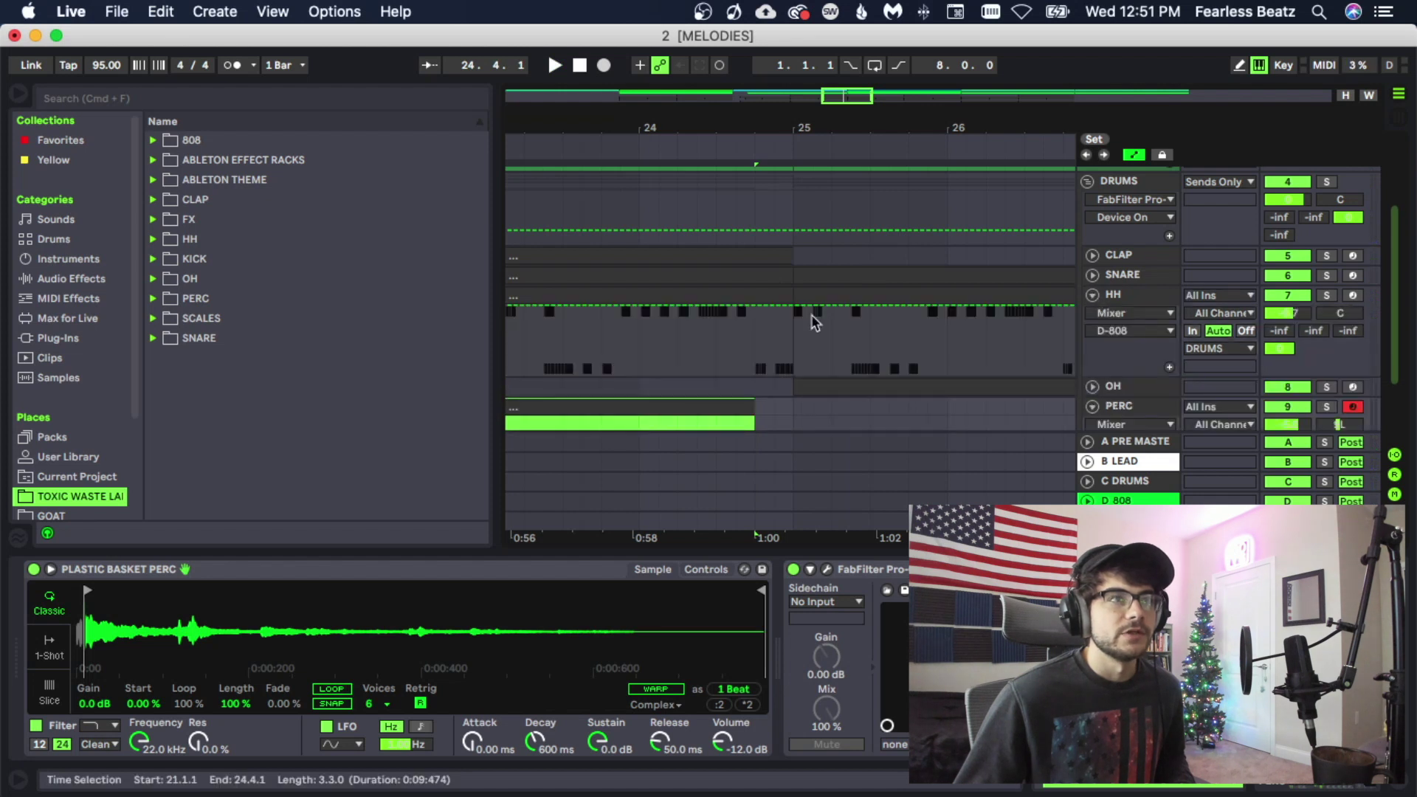
drag(791, 291, 747, 288)
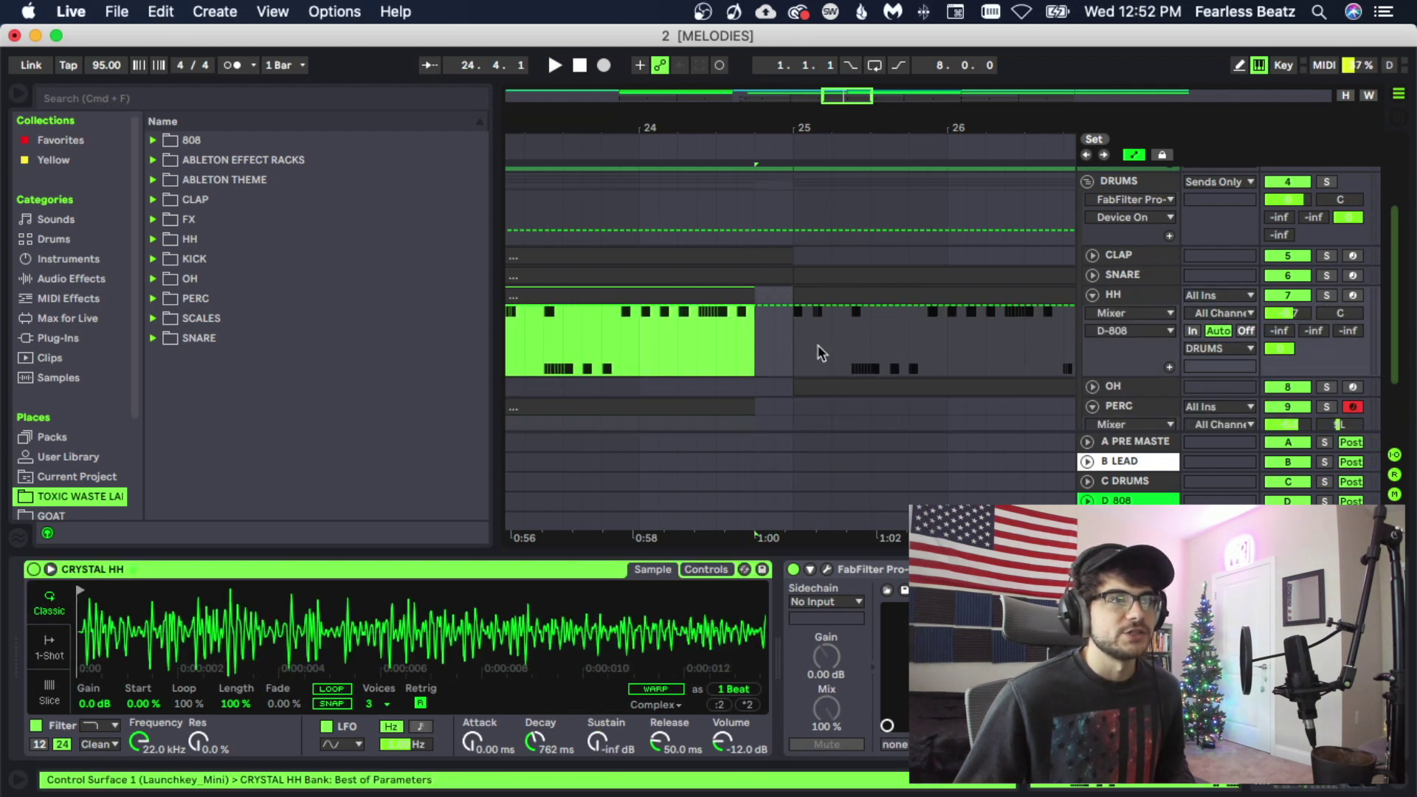
click(1094, 276)
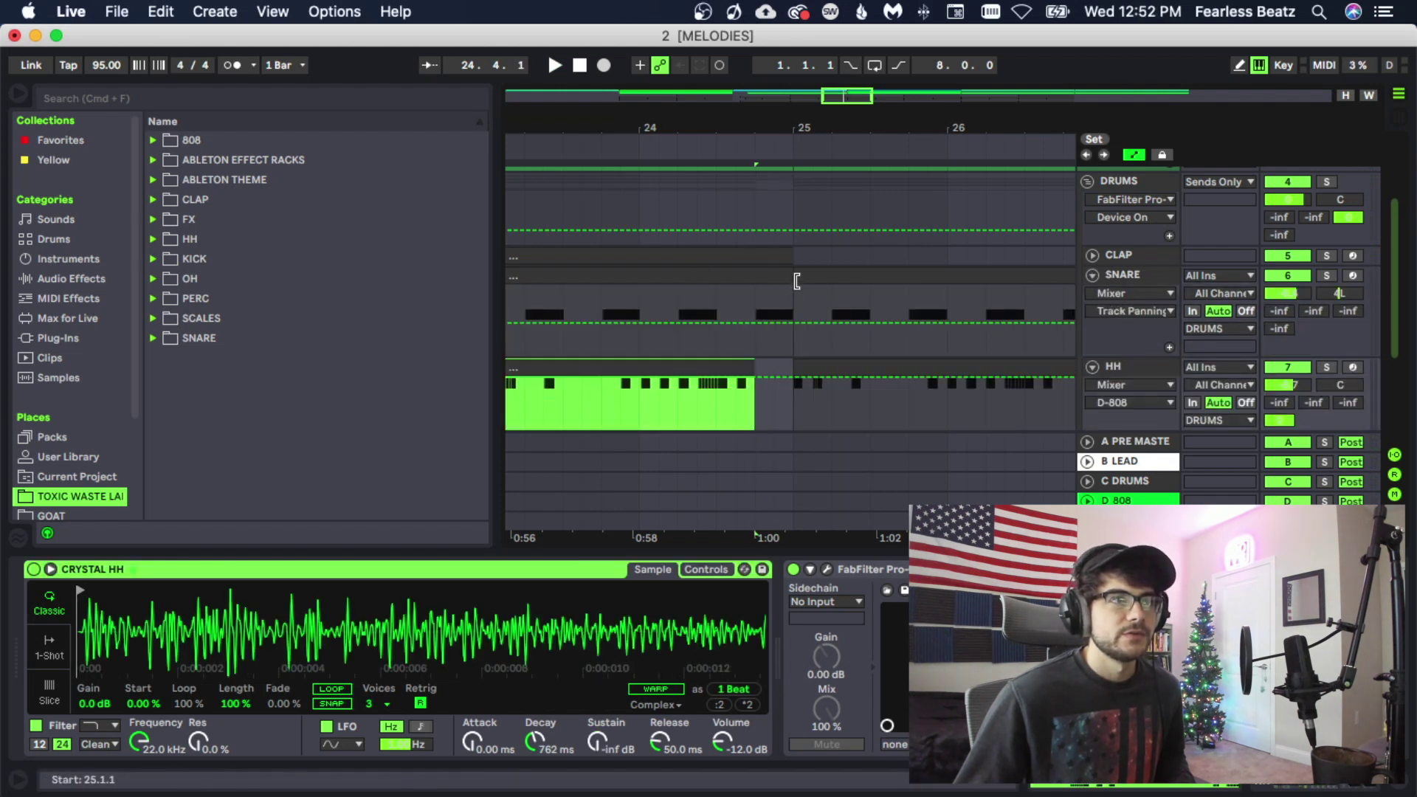
drag(792, 278, 754, 259)
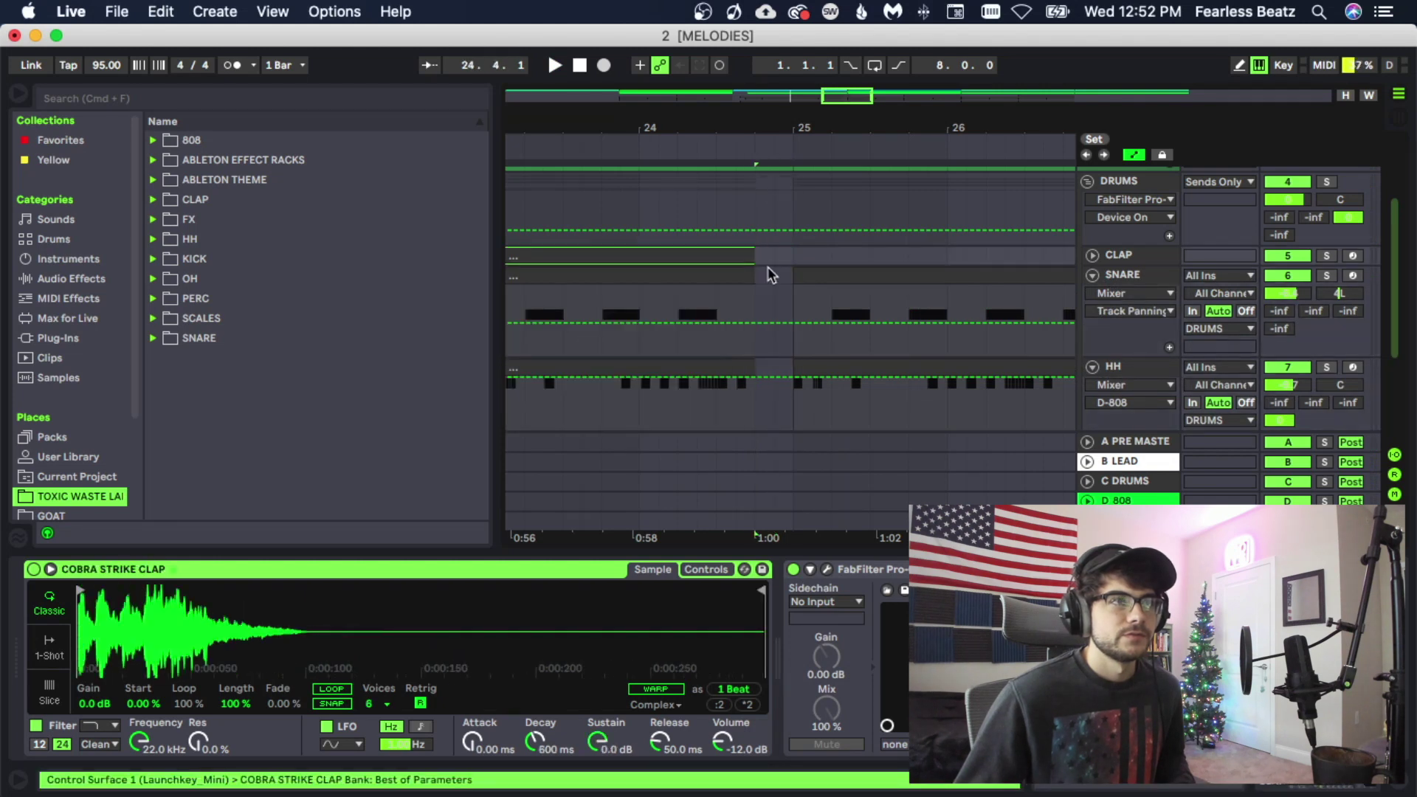
- Trim the end of the 808 clip before bar 25 to 24.4.1 and fold the 808 track
scroll(753, 267, up, 4)
drag(783, 213, 755, 211)
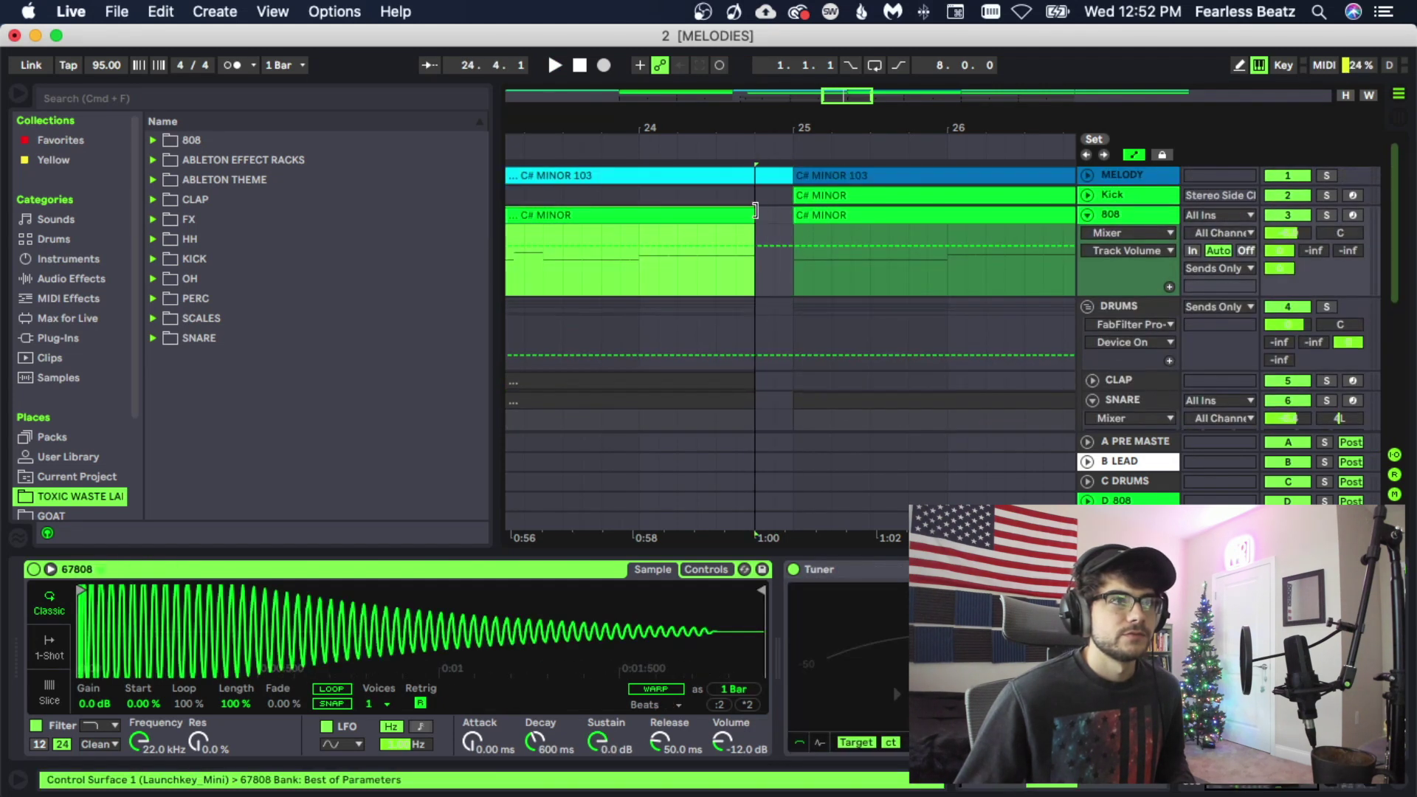
drag(781, 122, 781, 48)
click(1087, 214)
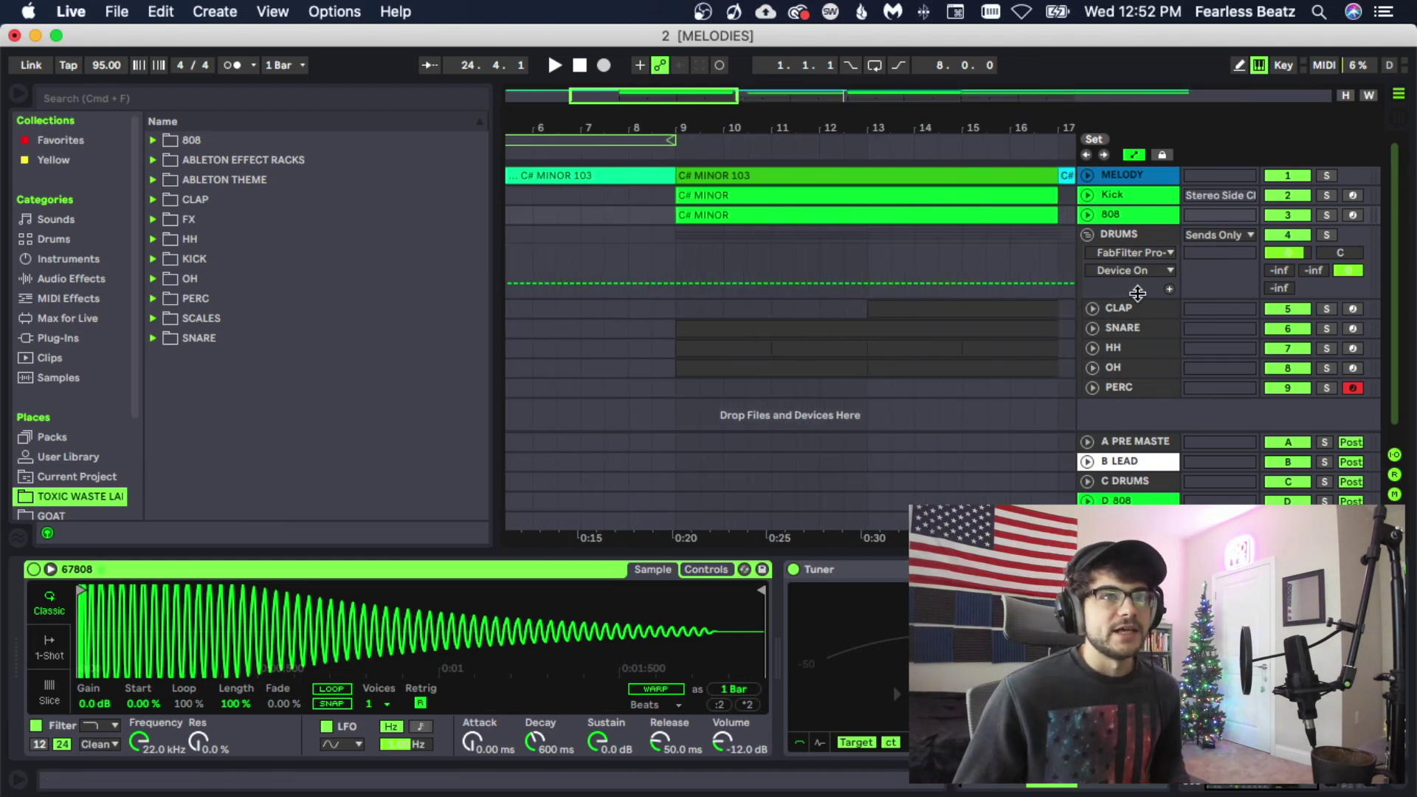
- Insert an audio track in the DRUMS group and move it above the CLAP track
click(1138, 308)
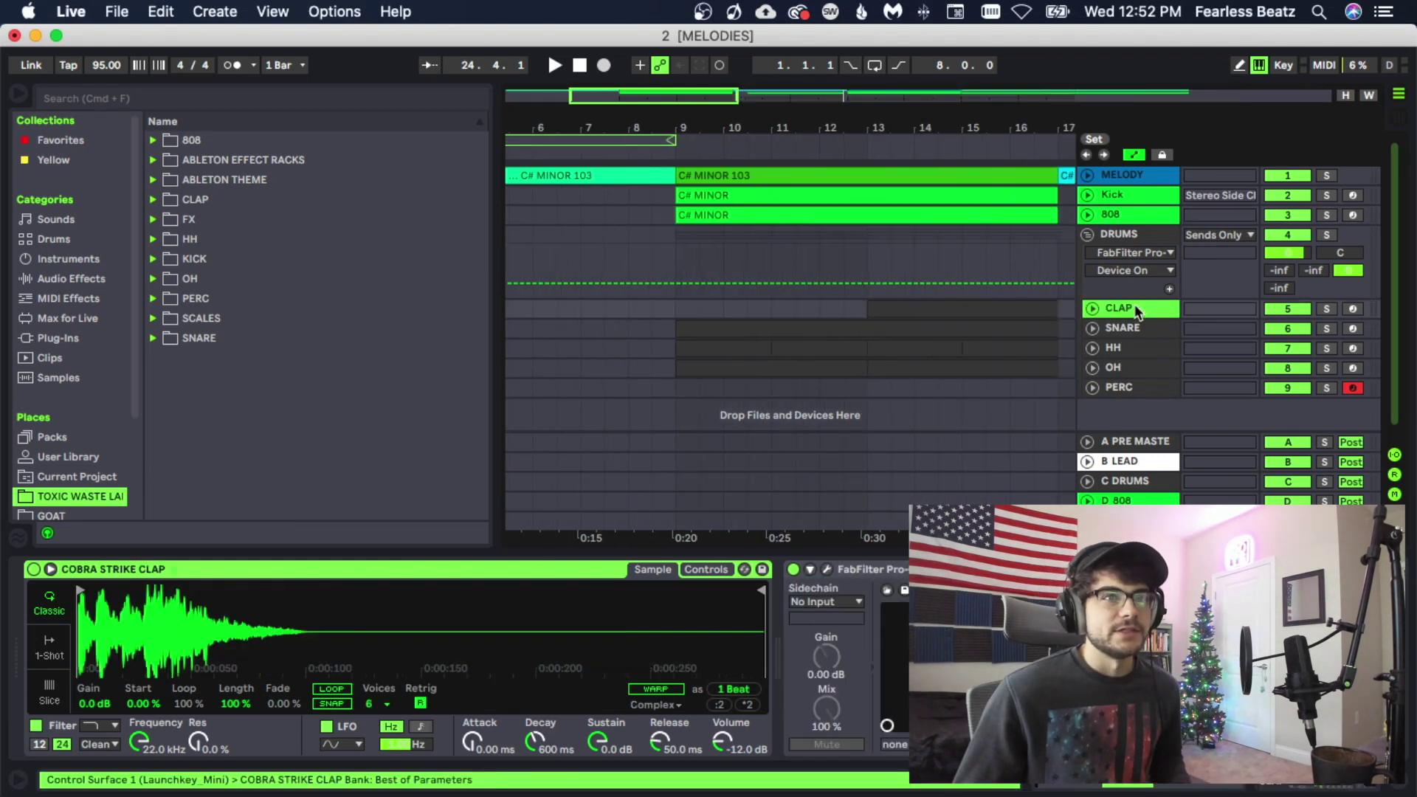
right_click(1141, 309)
click(1181, 457)
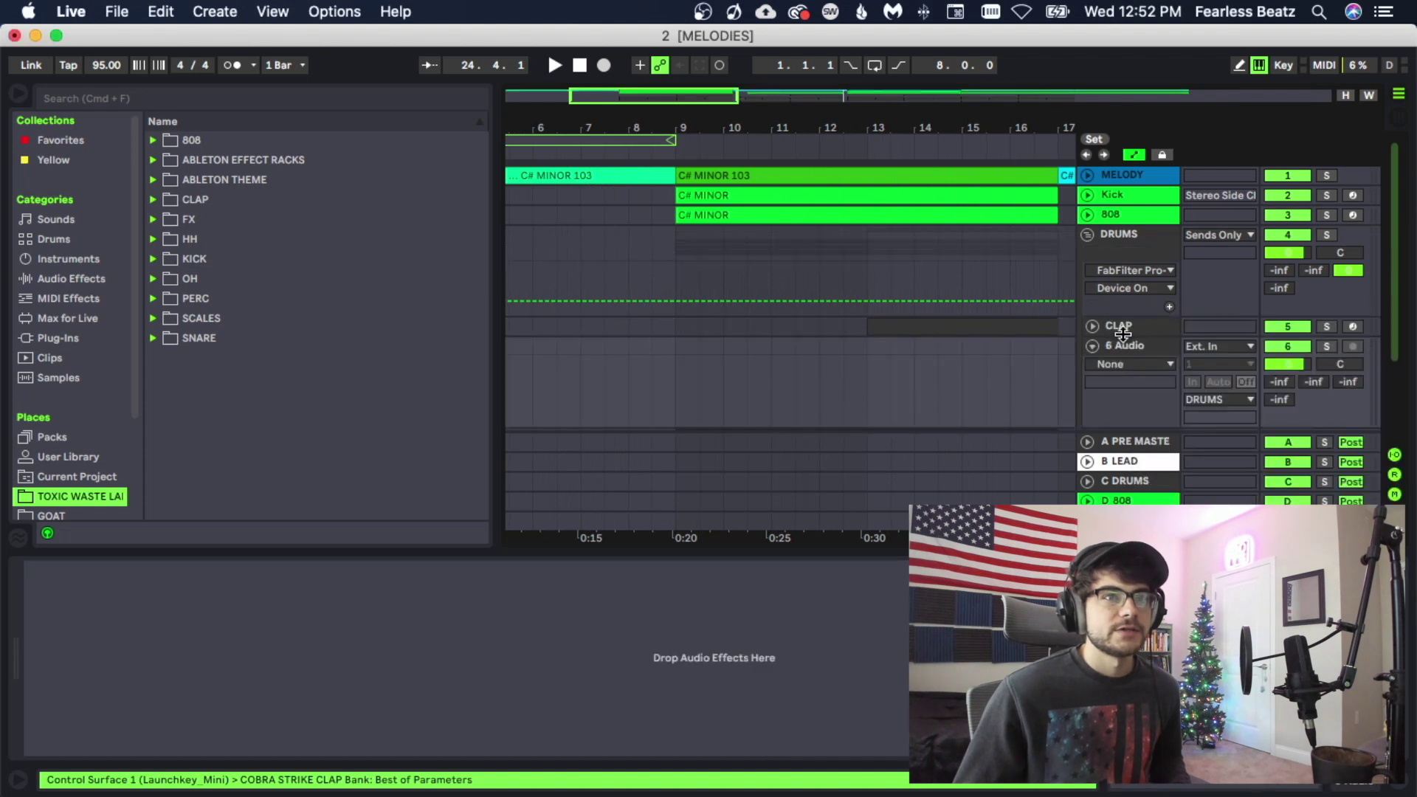
drag(1126, 345, 1130, 316)
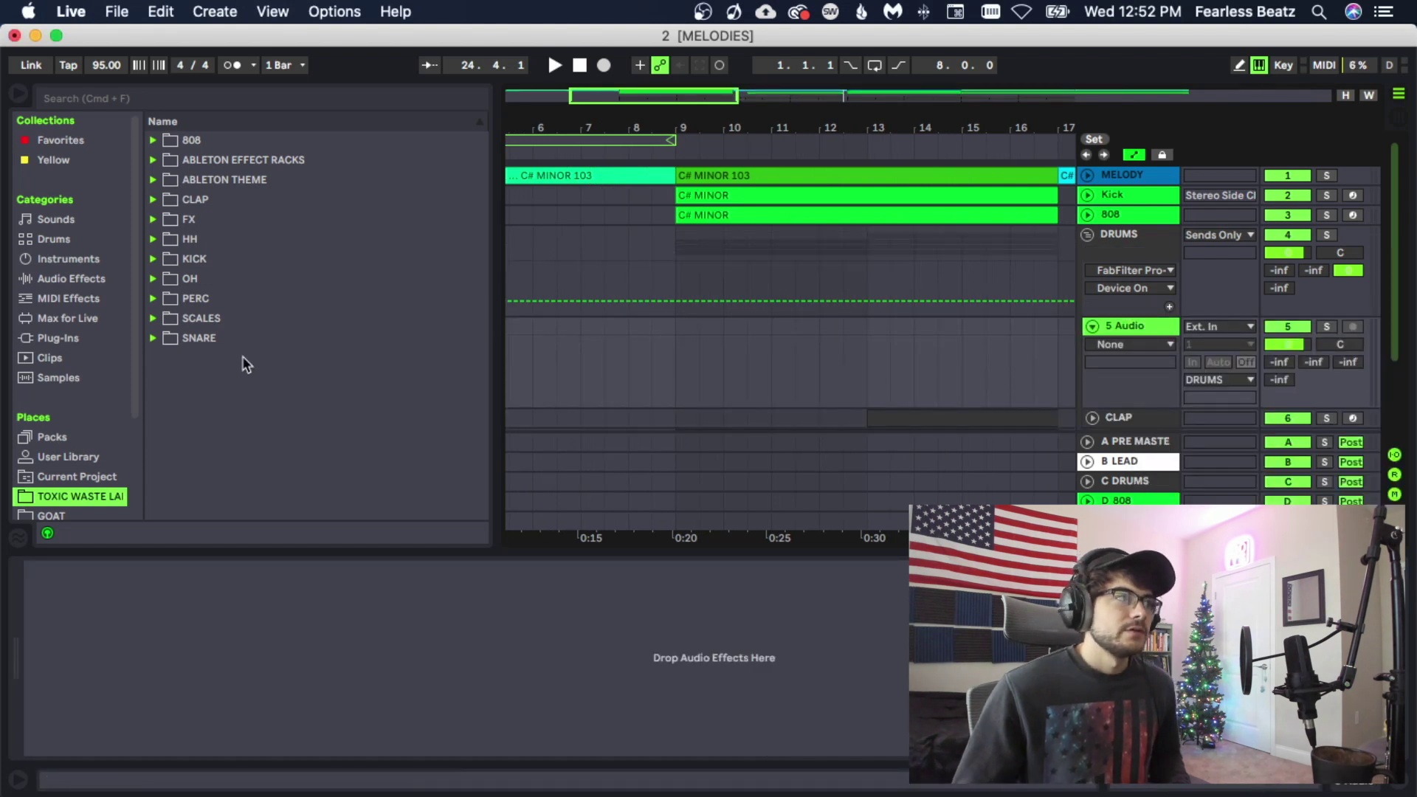
- Audition the reversed kick samples and place REV KICK WHIRLLY.wav at bar 9 on the new audio track
click(154, 260)
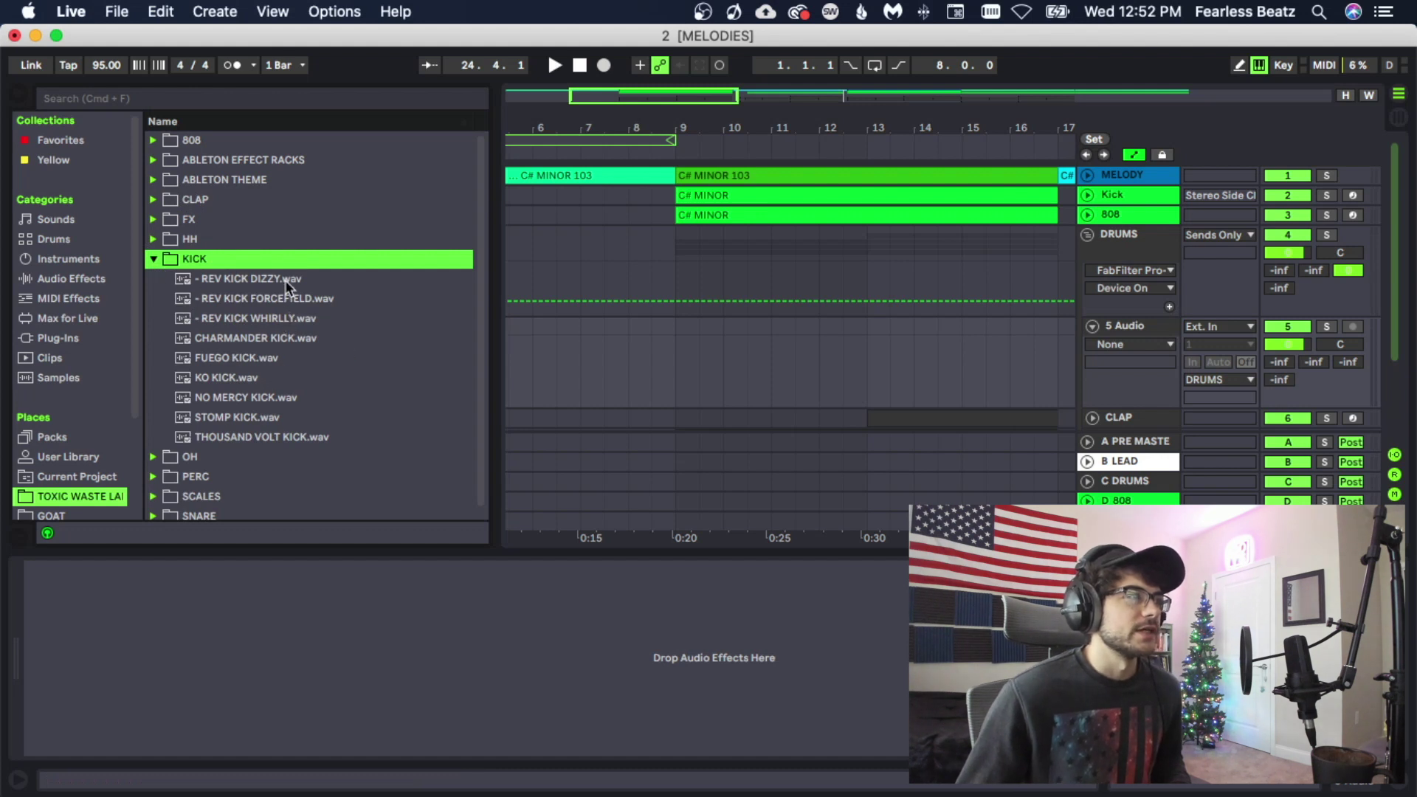
click(285, 281)
drag(288, 318, 670, 366)
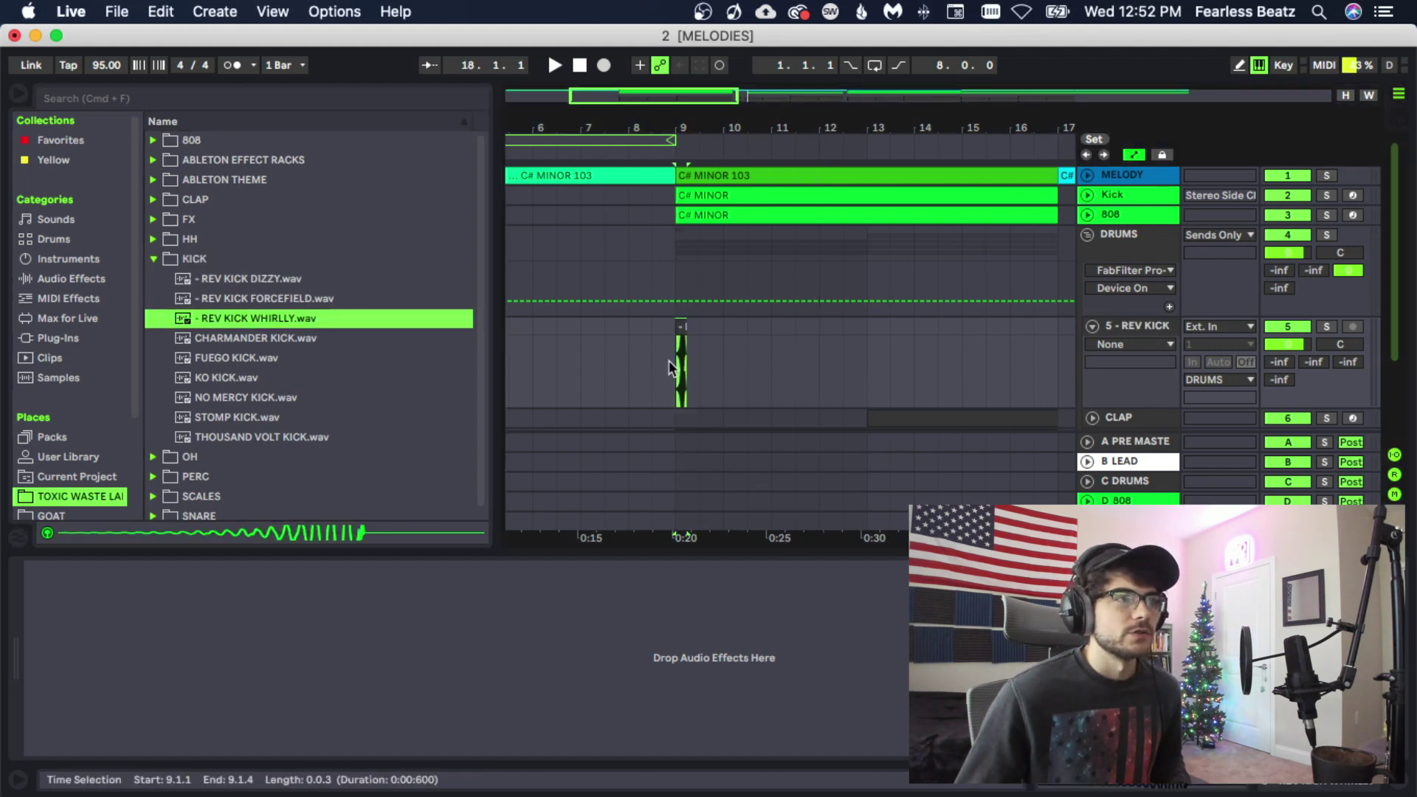
- Move the reversed kick clip earlier so its swell peaks at bar 9, and trim its end to 9.1.1
drag(675, 129, 589, 229)
drag(808, 327, 631, 330)
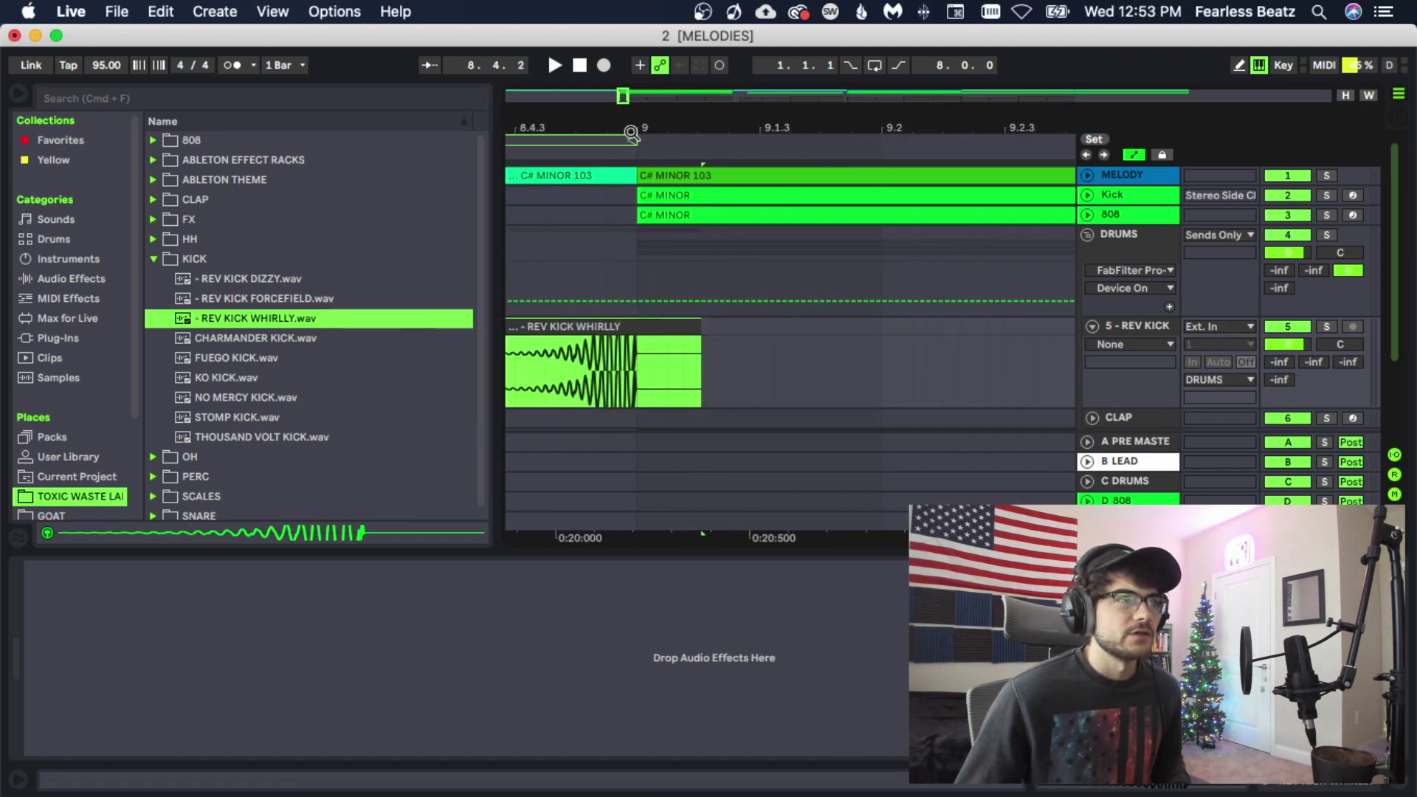
drag(626, 129, 626, 192)
mouse_move(674, 326)
mouse_down()
mouse_move(689, 339)
mouse_move(760, 332)
mouse_move(656, 332)
mouse_up()
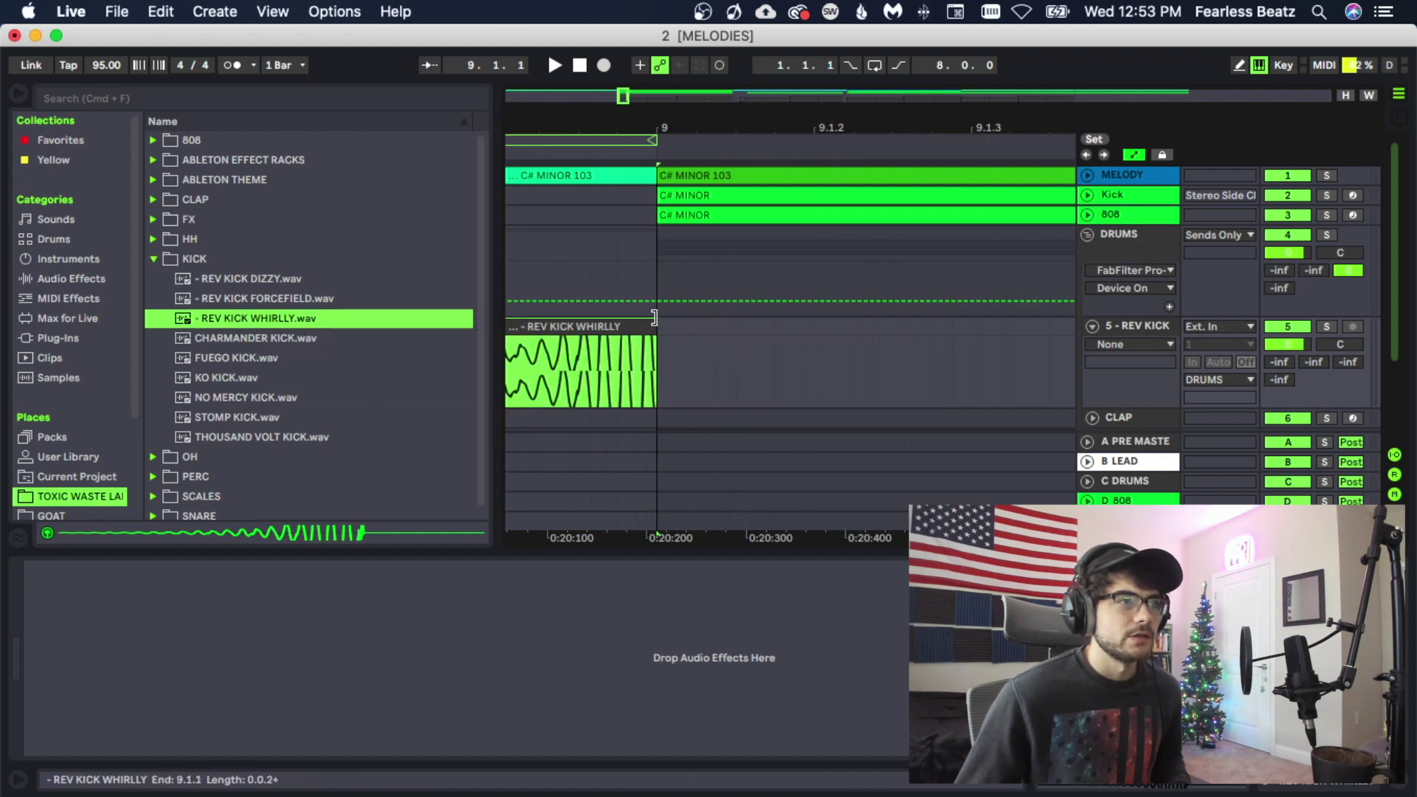
click(679, 330)
- Unfold the MELODY track and trim the end of its clip before bar 9 to 8.4.3
drag(652, 139, 755, 131)
click(1092, 177)
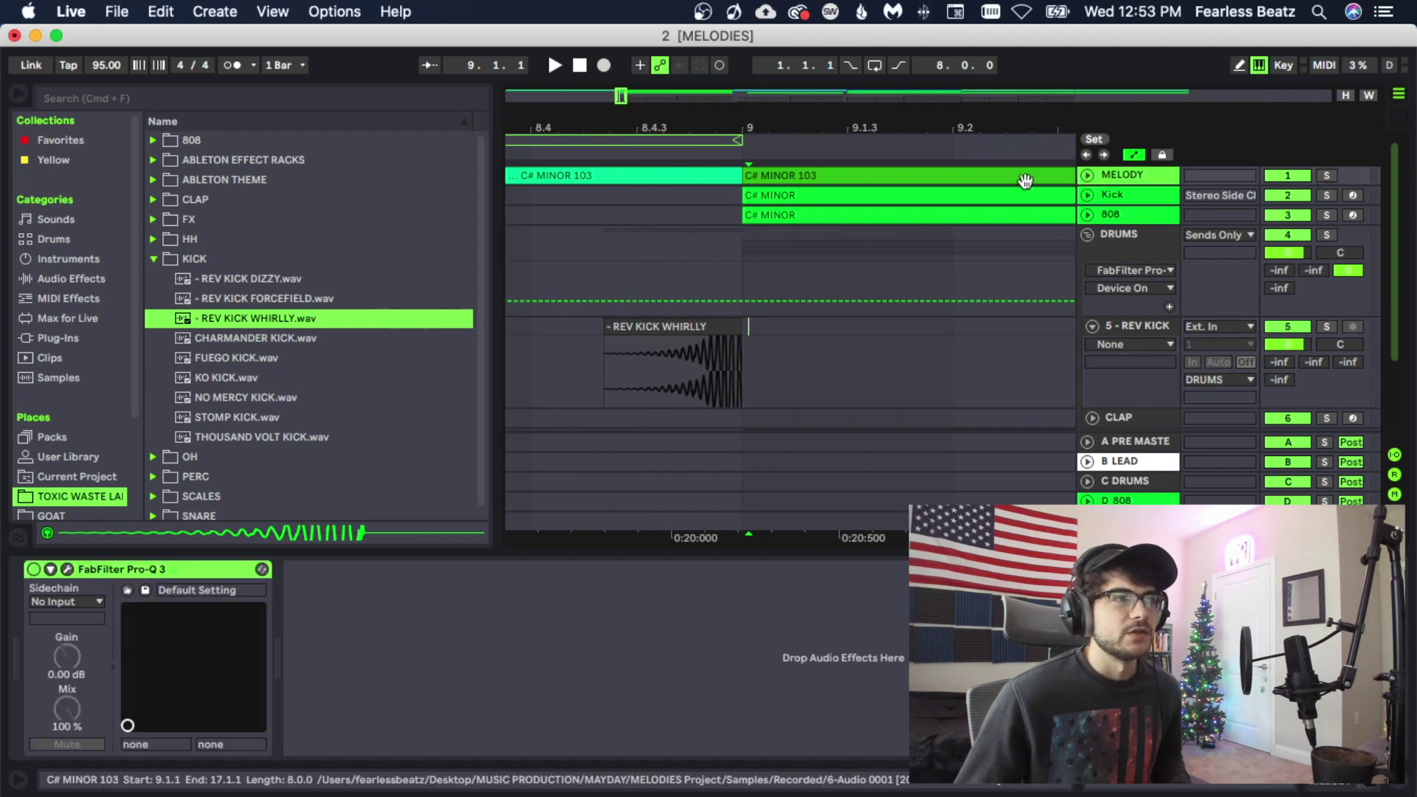
click(1086, 175)
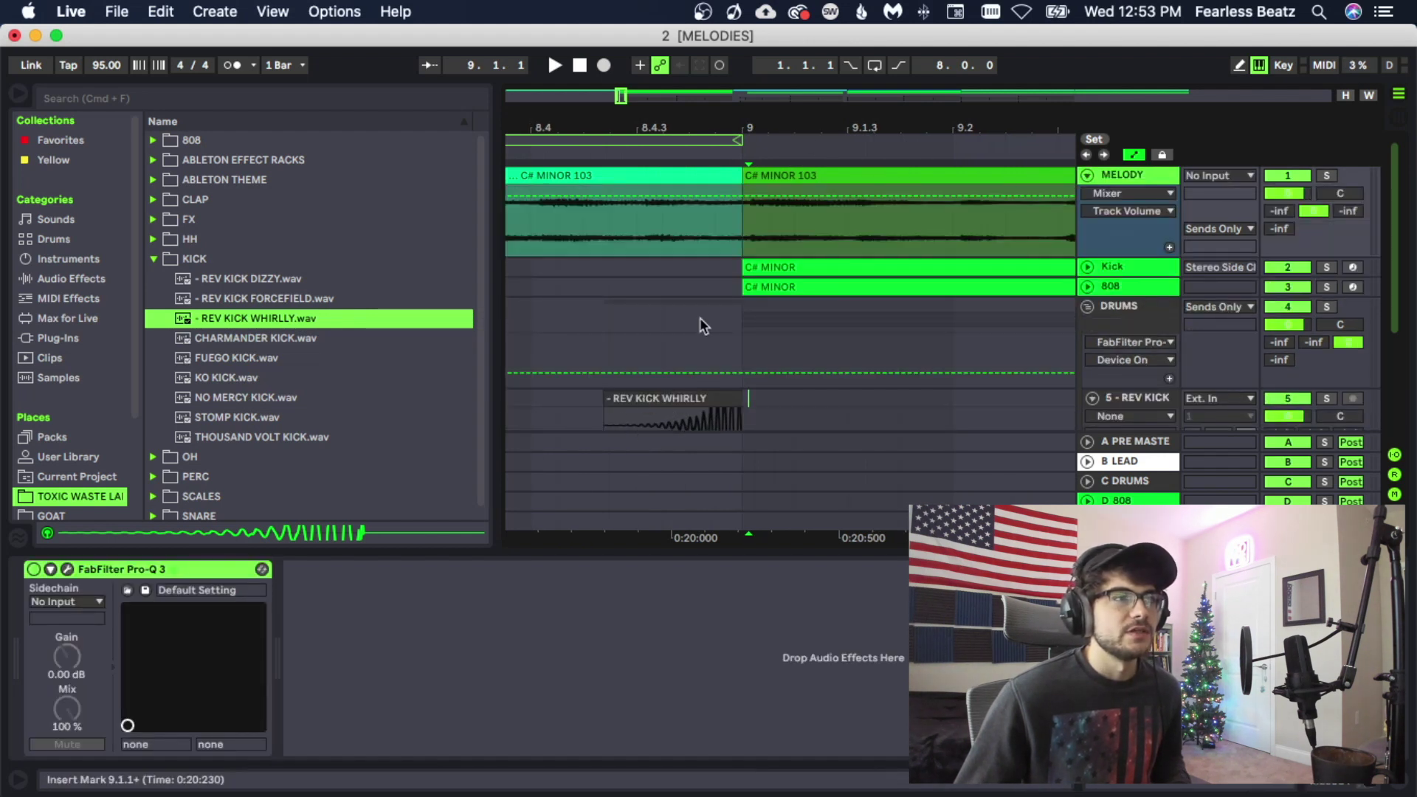
drag(677, 124, 682, 99)
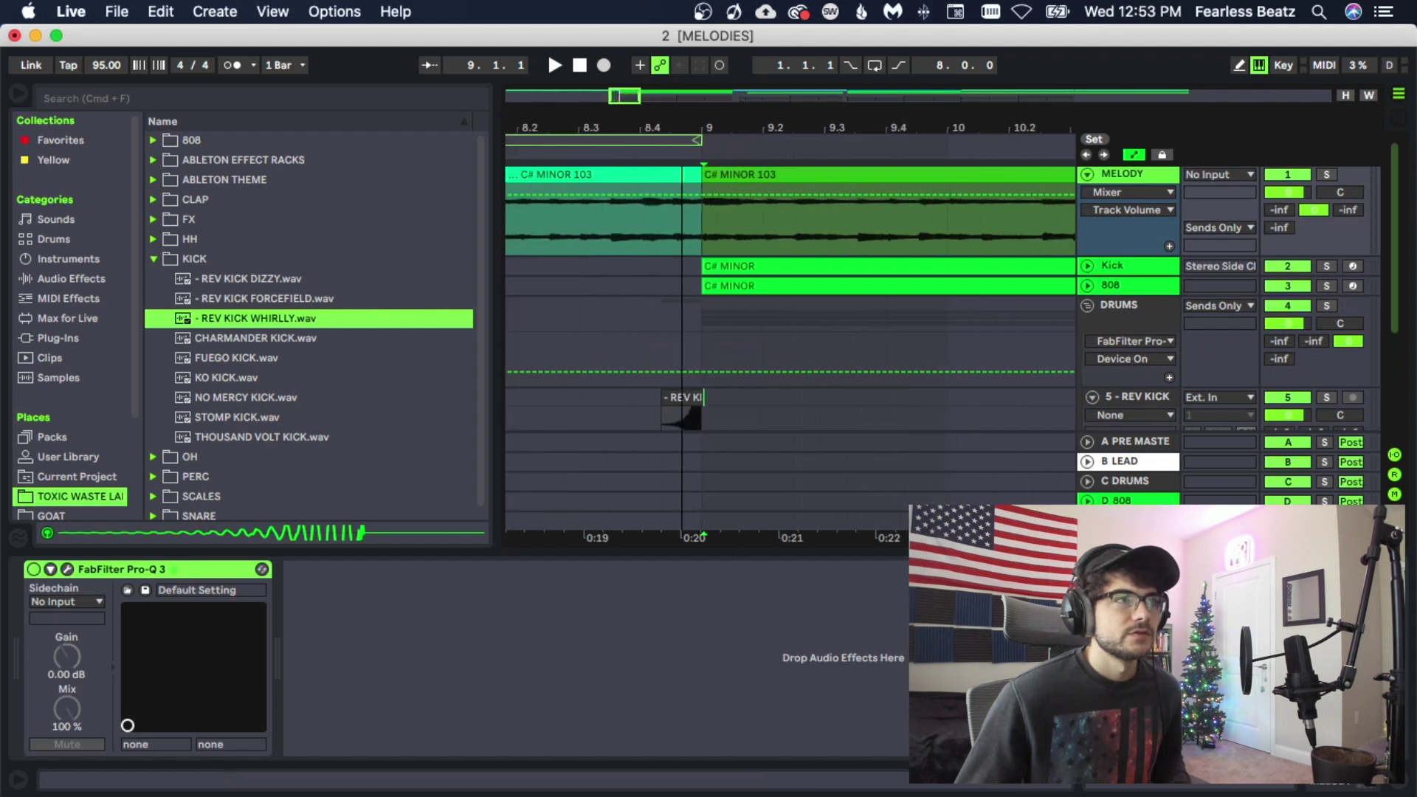
drag(694, 173, 671, 175)
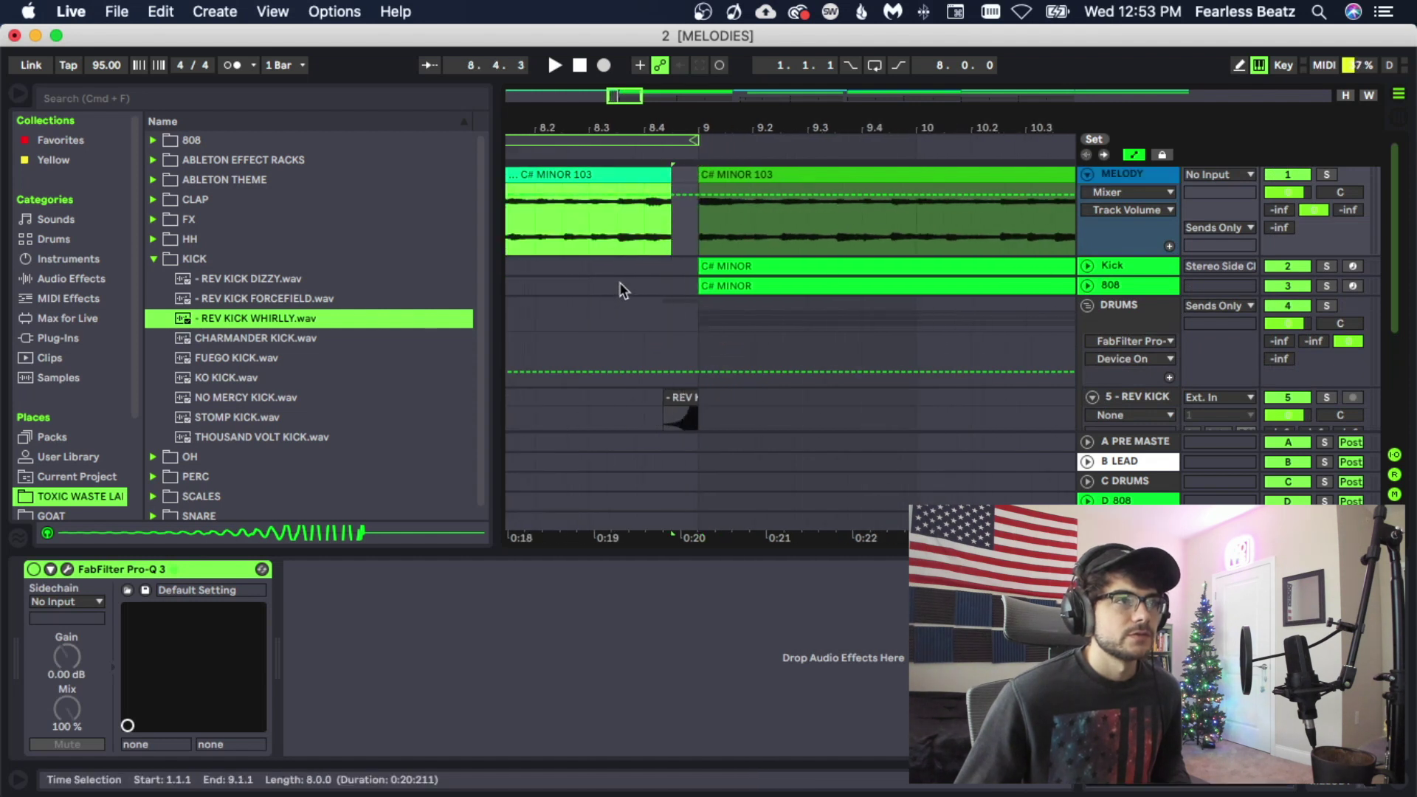
- Play the transition into bar 9 from bar 8 to check the reversed kick and melody cut
click(634, 271)
key(space)
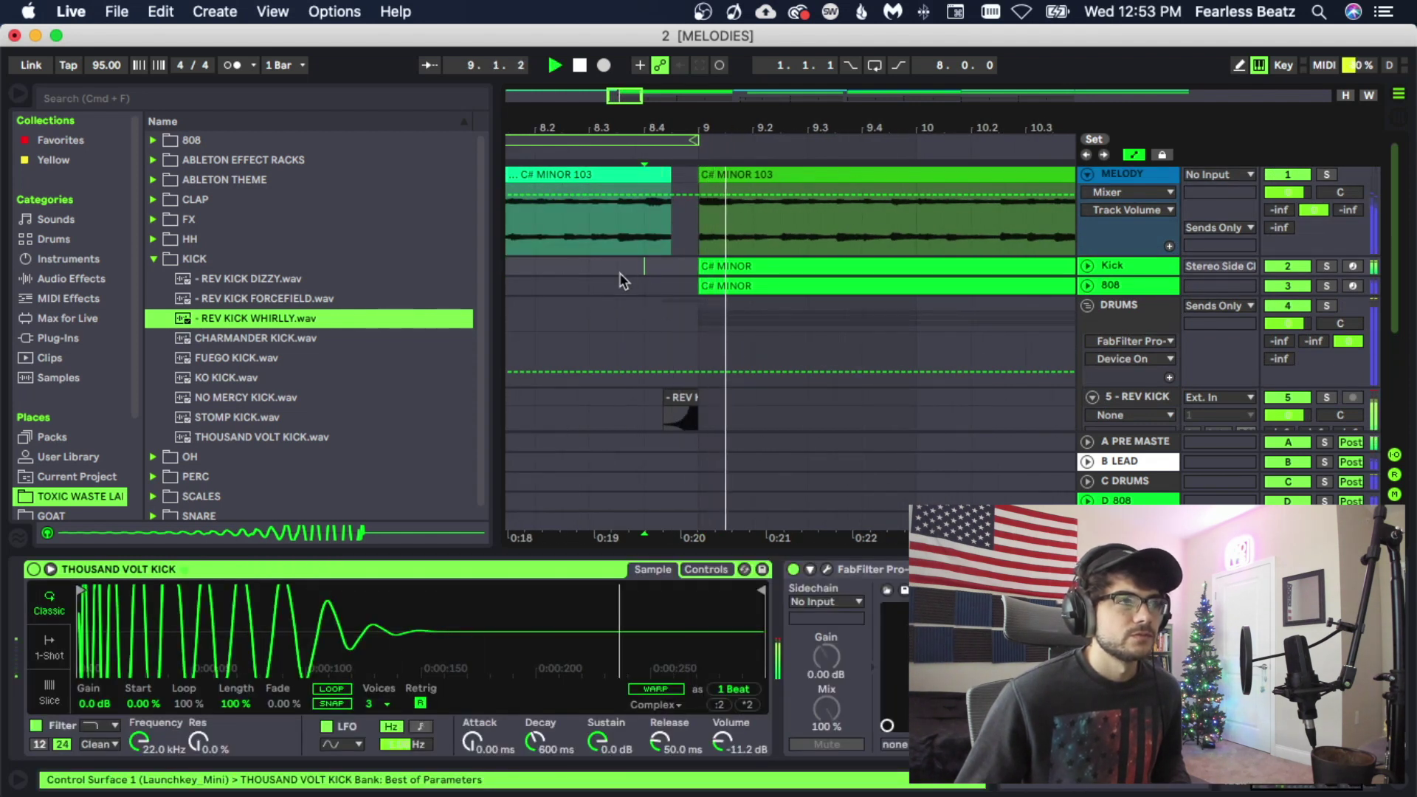
click(567, 272)
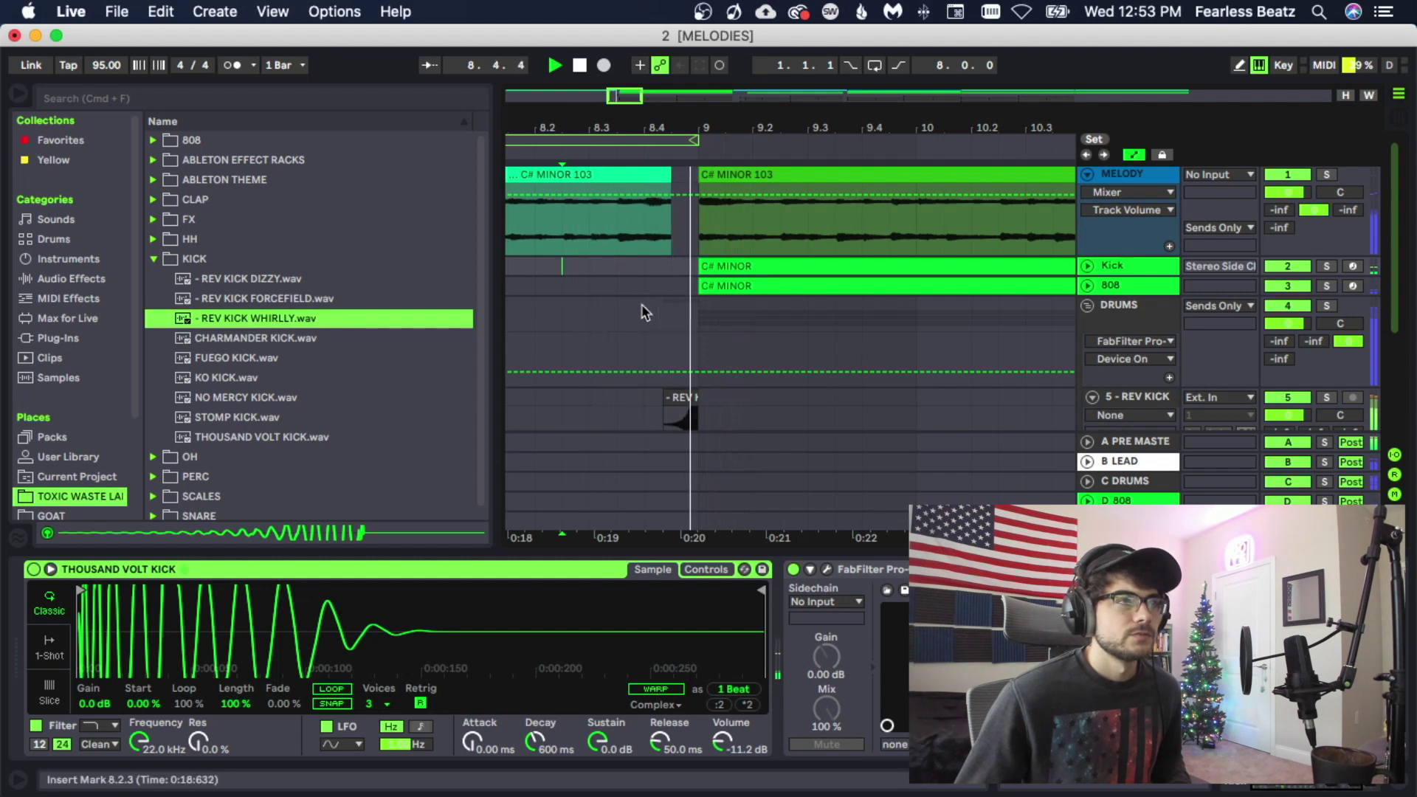
- Add an audio track above the reversed kick in the DRUMS group and place TRANSITION2 FX.wav at 8.3.3
scroll(701, 303, down, 3)
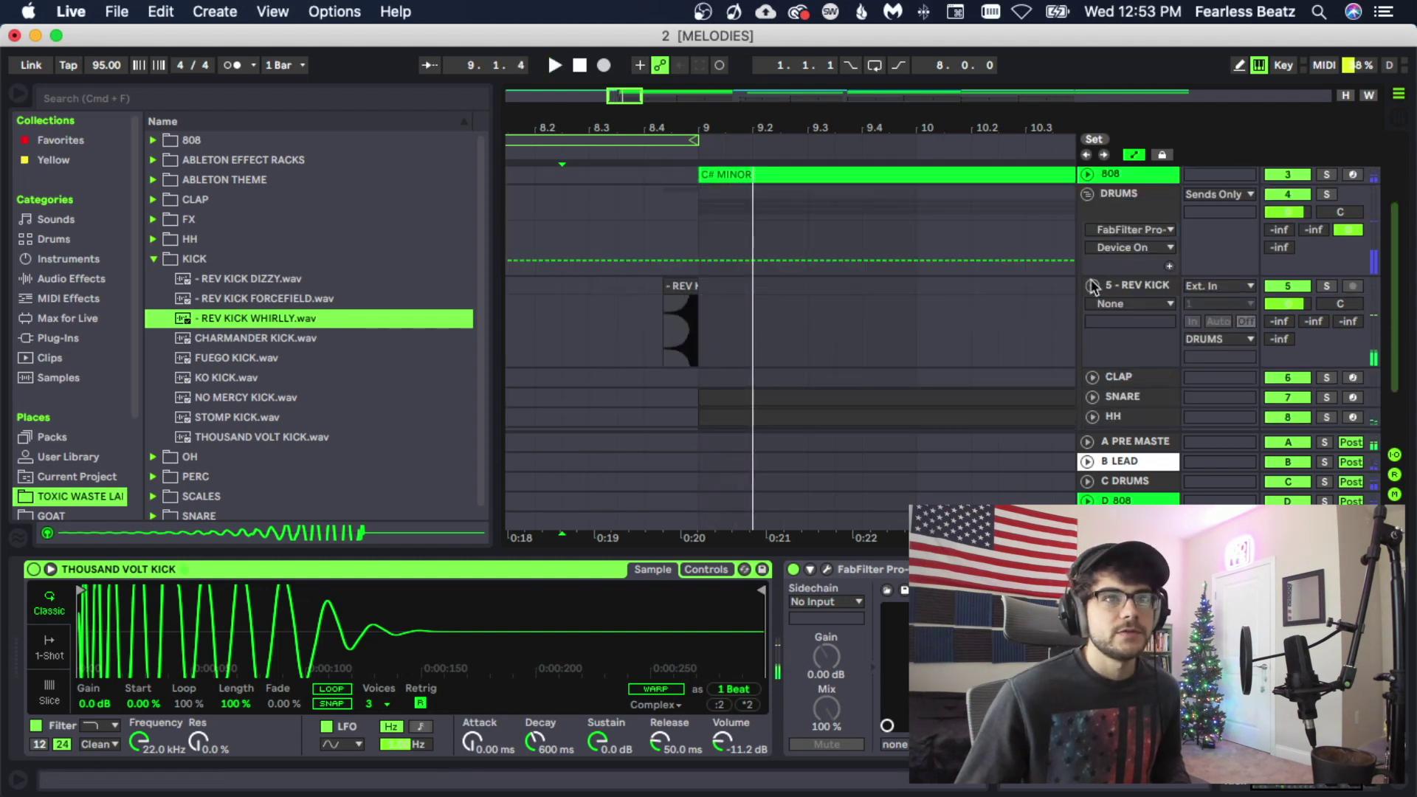
key(super+t)
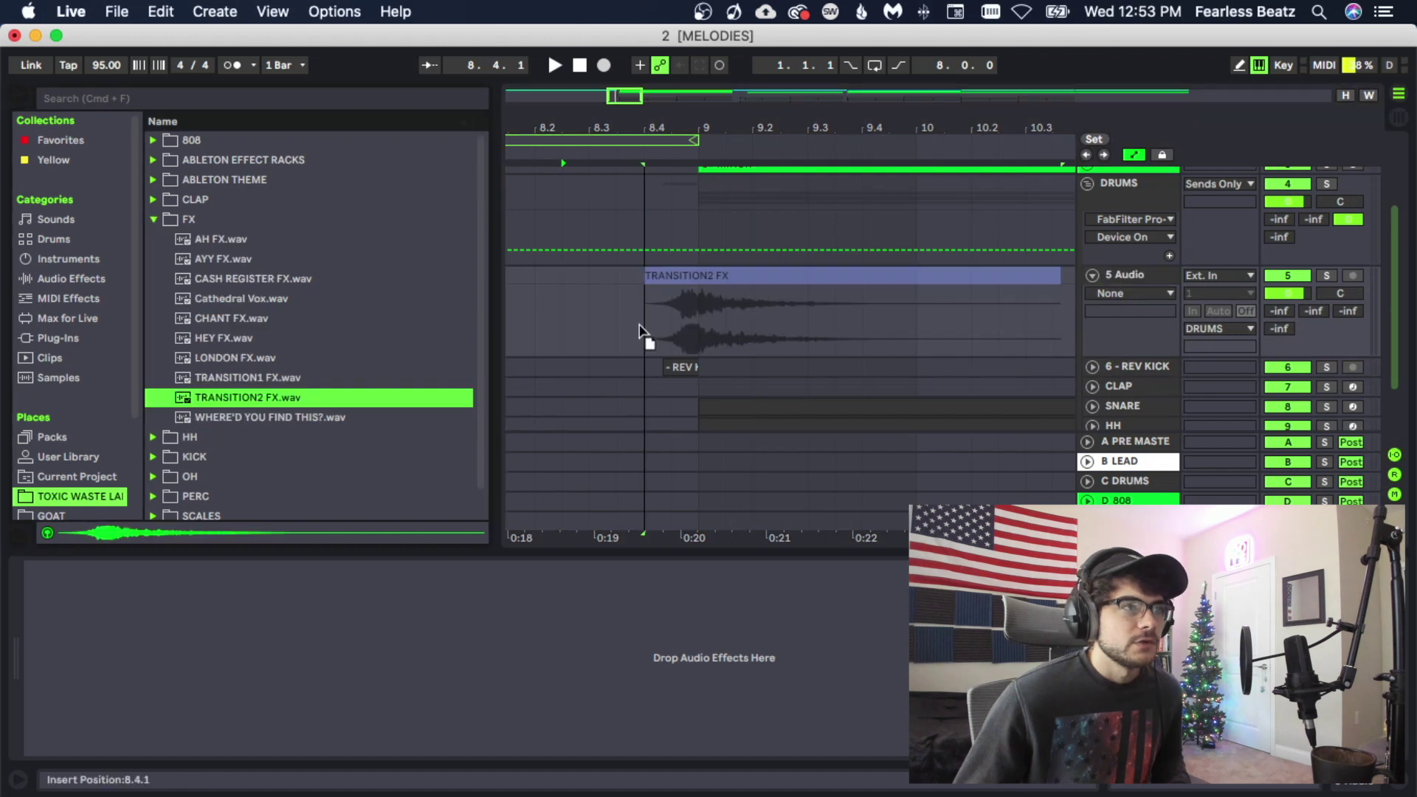
drag(649, 338, 627, 330)
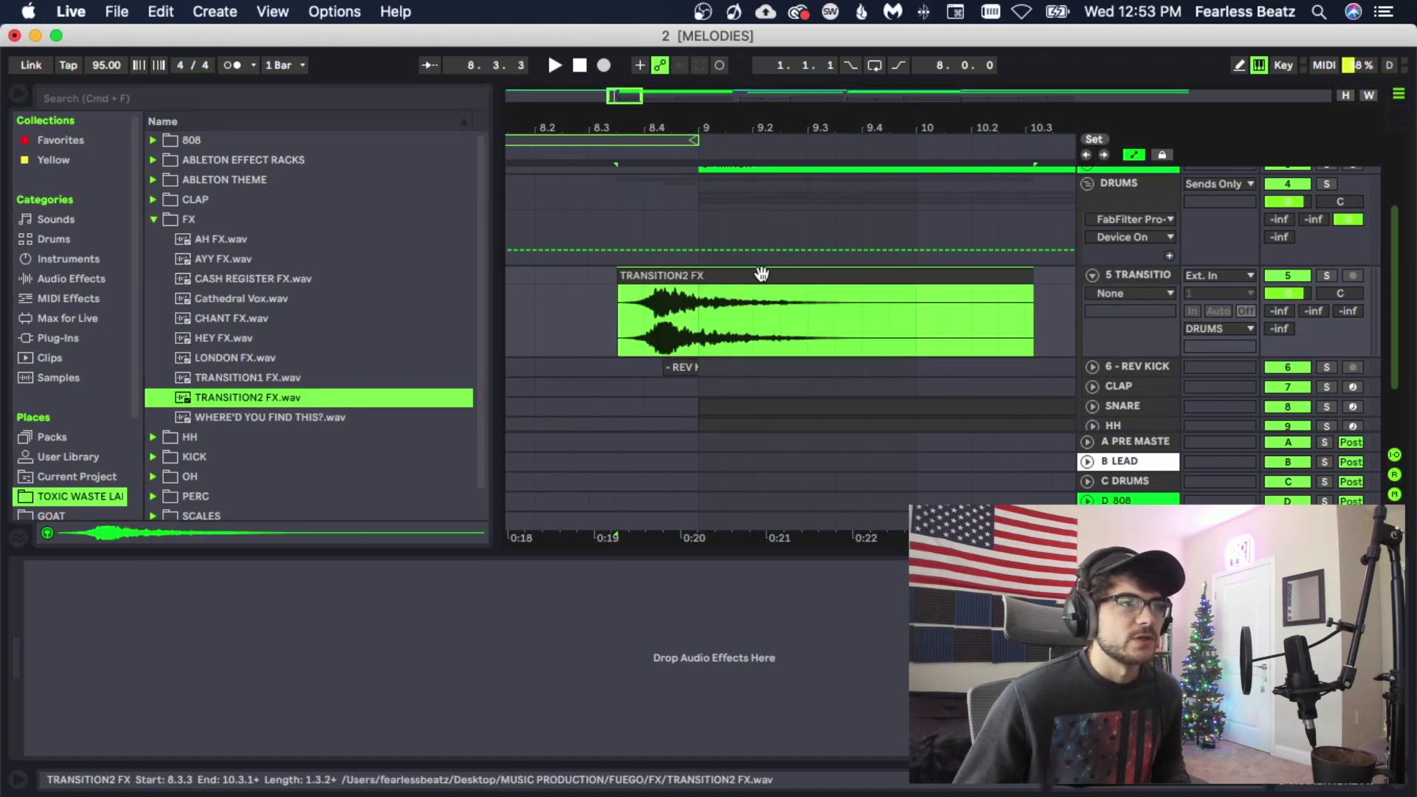
- Trim the end of the TRANSITION2 FX clip to 8.4.3 and play the transition into bar 9
drag(699, 128, 766, 137)
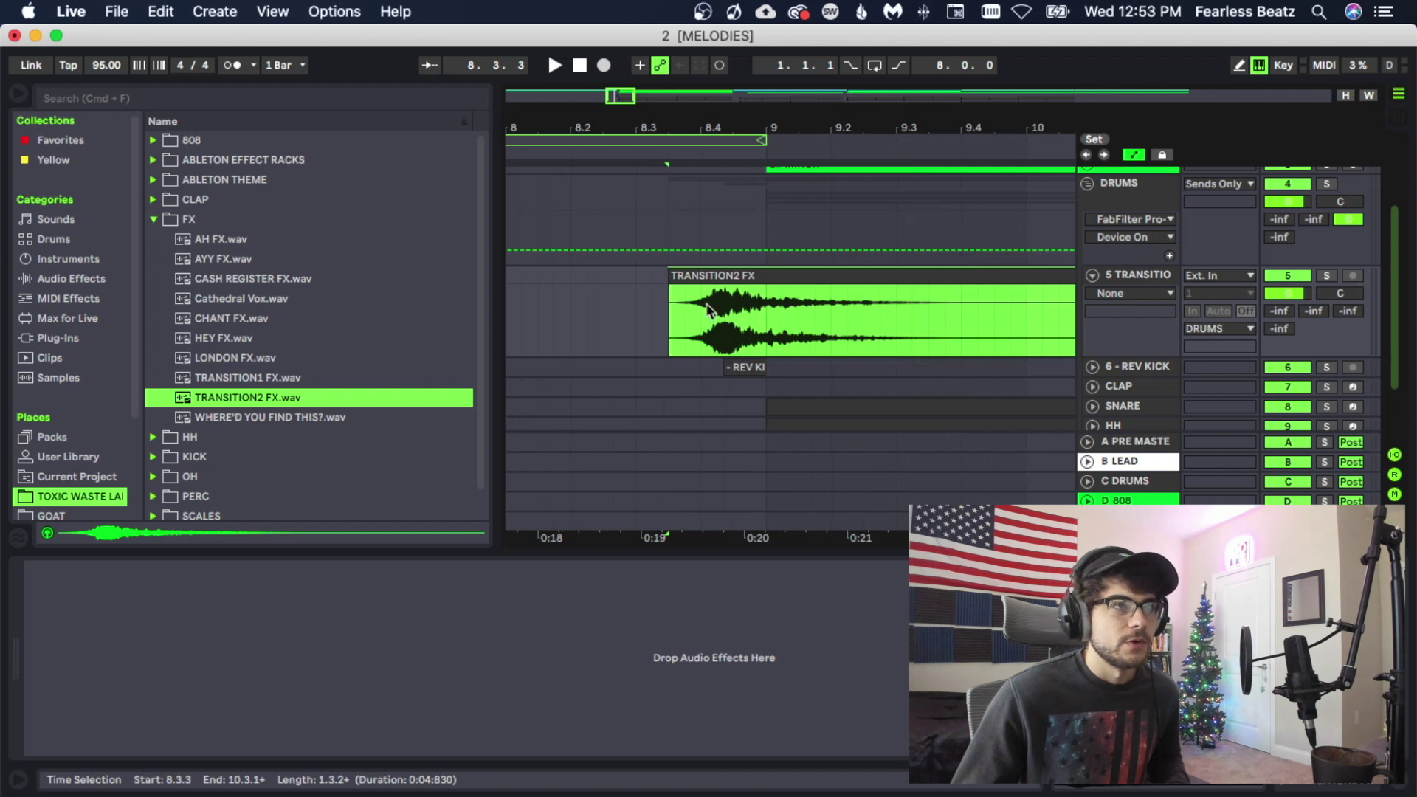
drag(812, 130, 727, 106)
drag(975, 275, 673, 287)
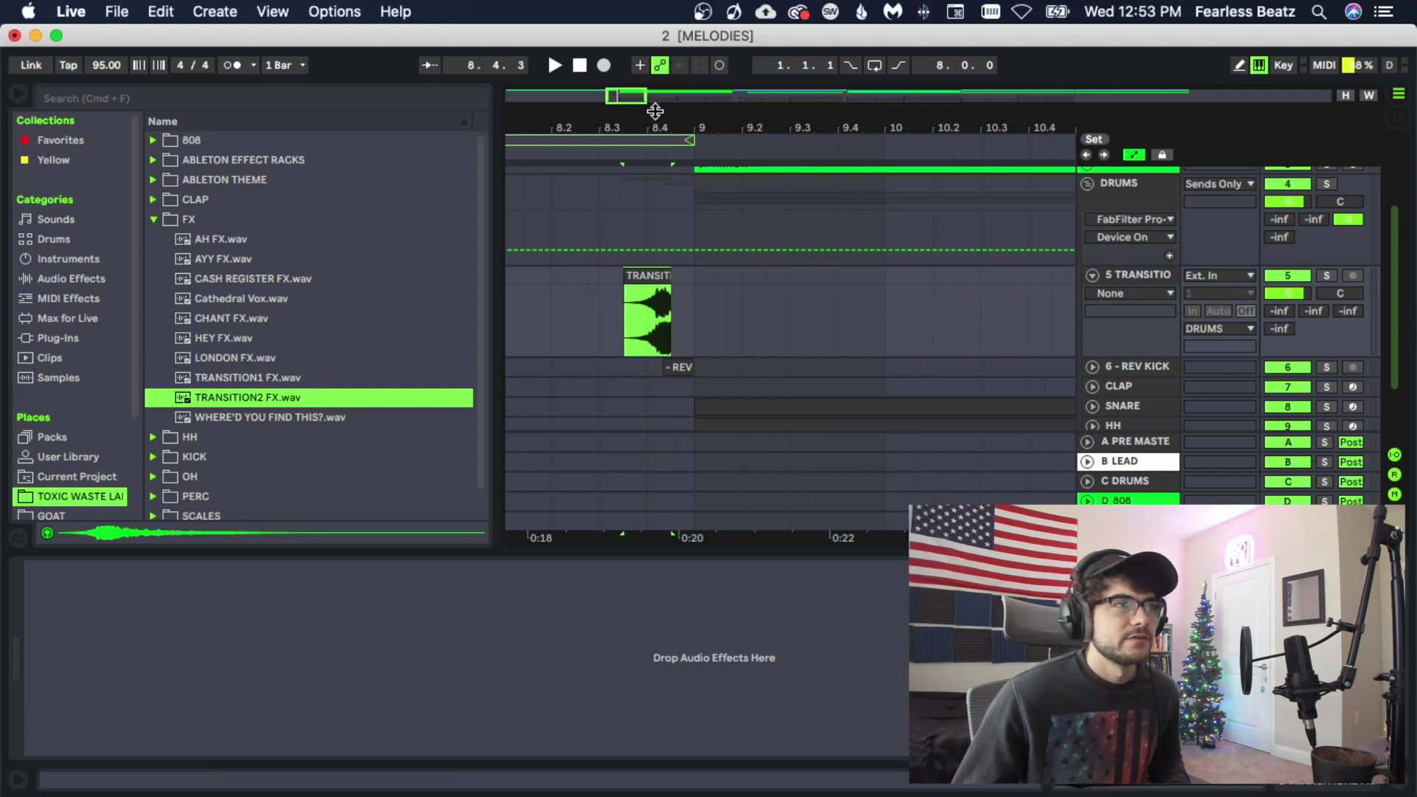
drag(656, 112, 727, 158)
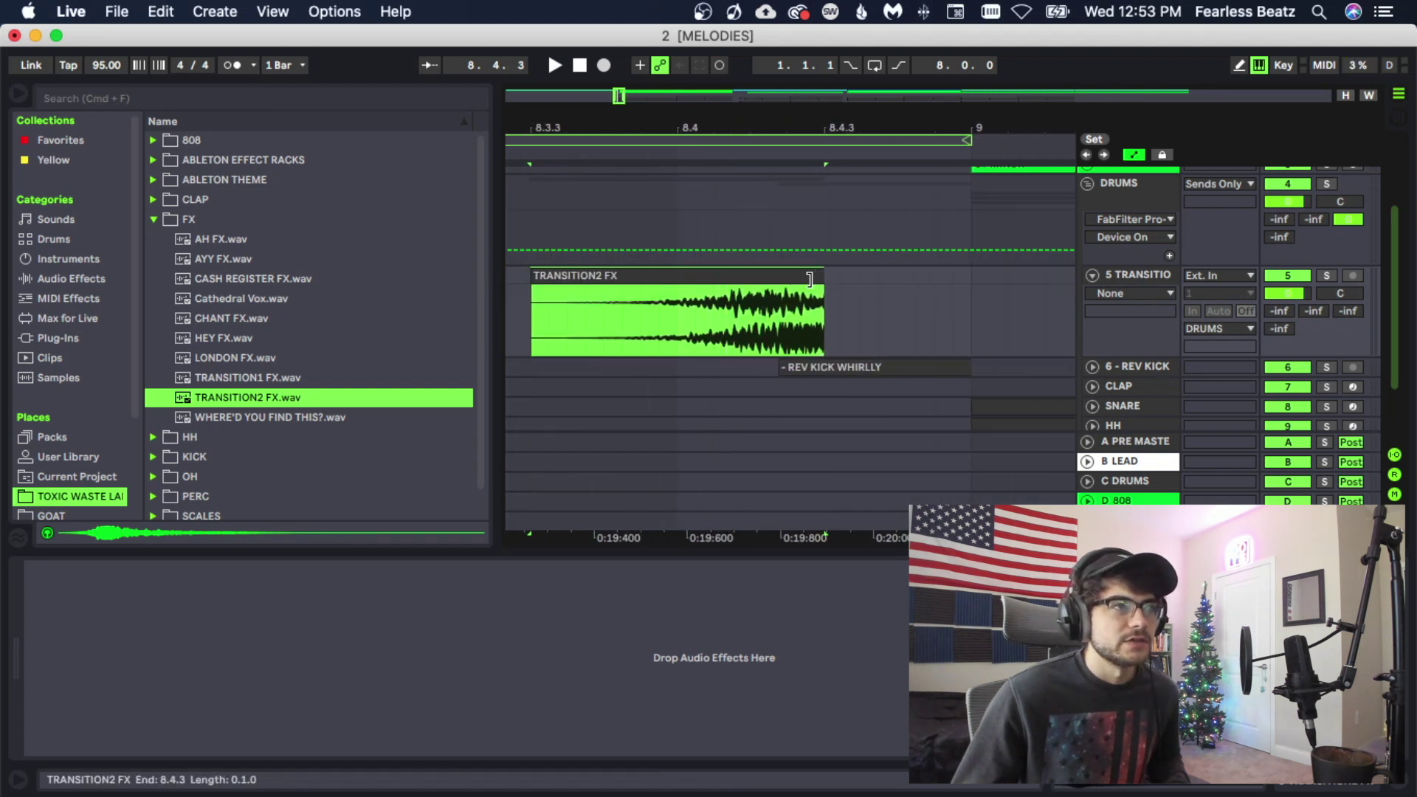
key(space)
key(space)
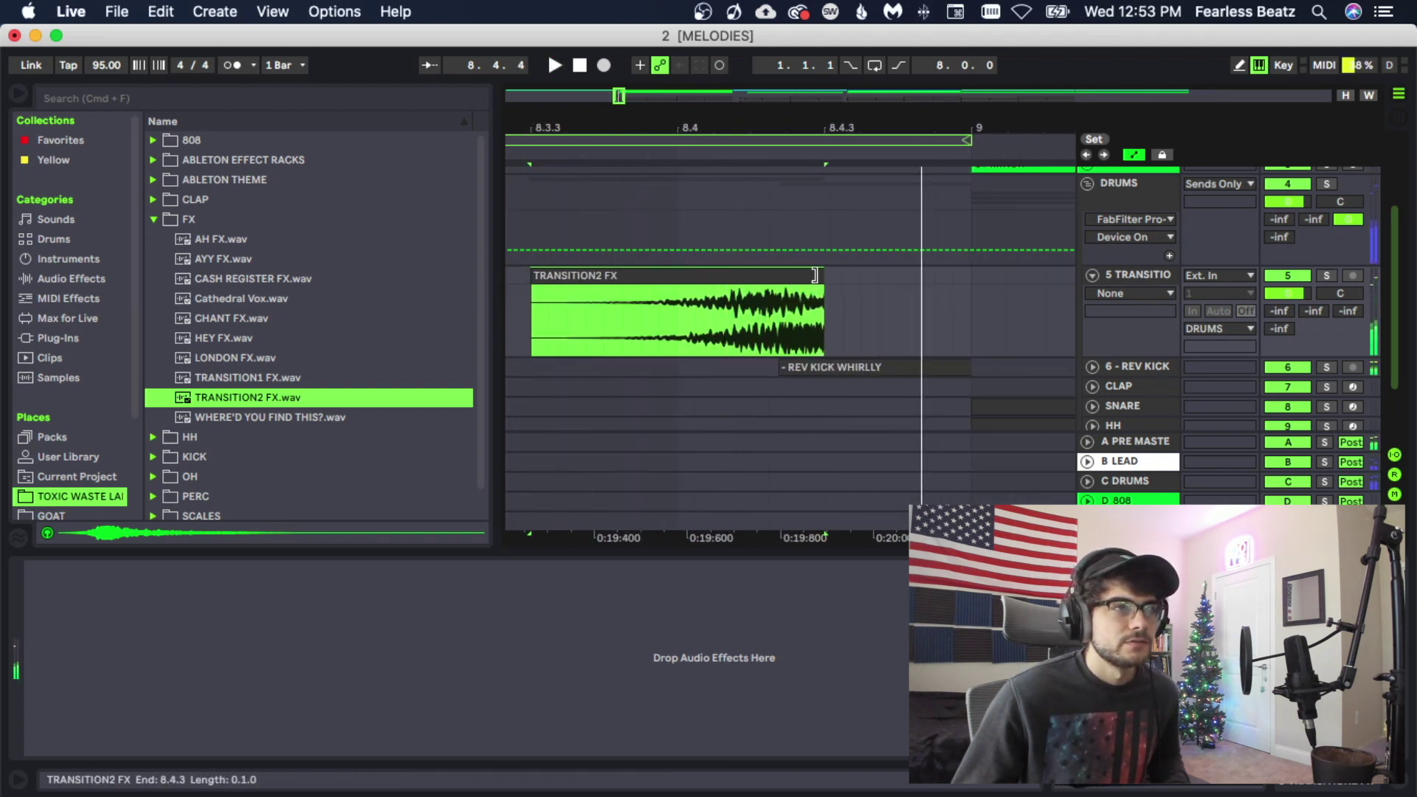
- Try shifting the TRANSITION2 FX clip slightly later and audition the change into bar 9
mouse_move(815, 275)
mouse_down()
mouse_move(787, 276)
mouse_move(859, 272)
mouse_move(804, 270)
mouse_up()
key(space)
key(space)
key(space)
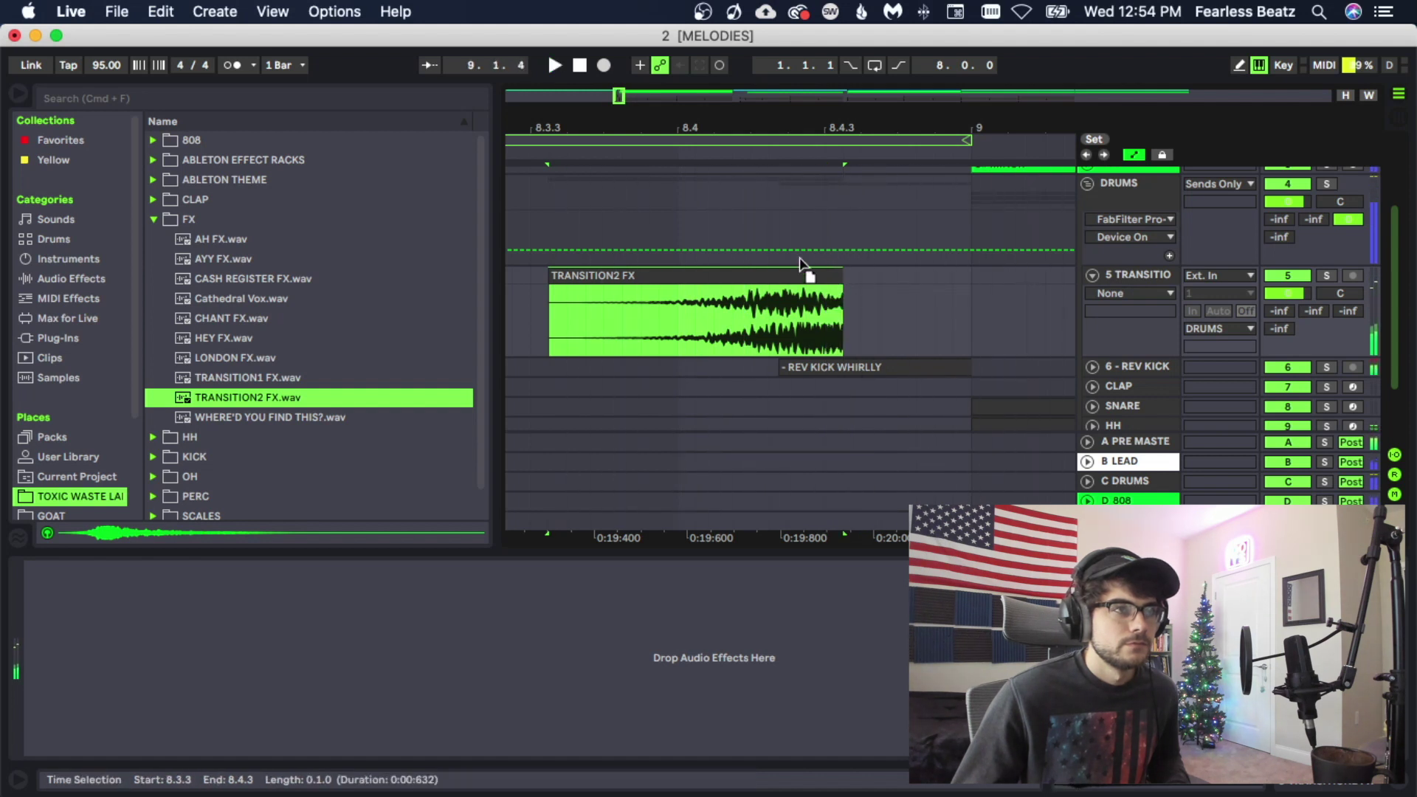
key(space)
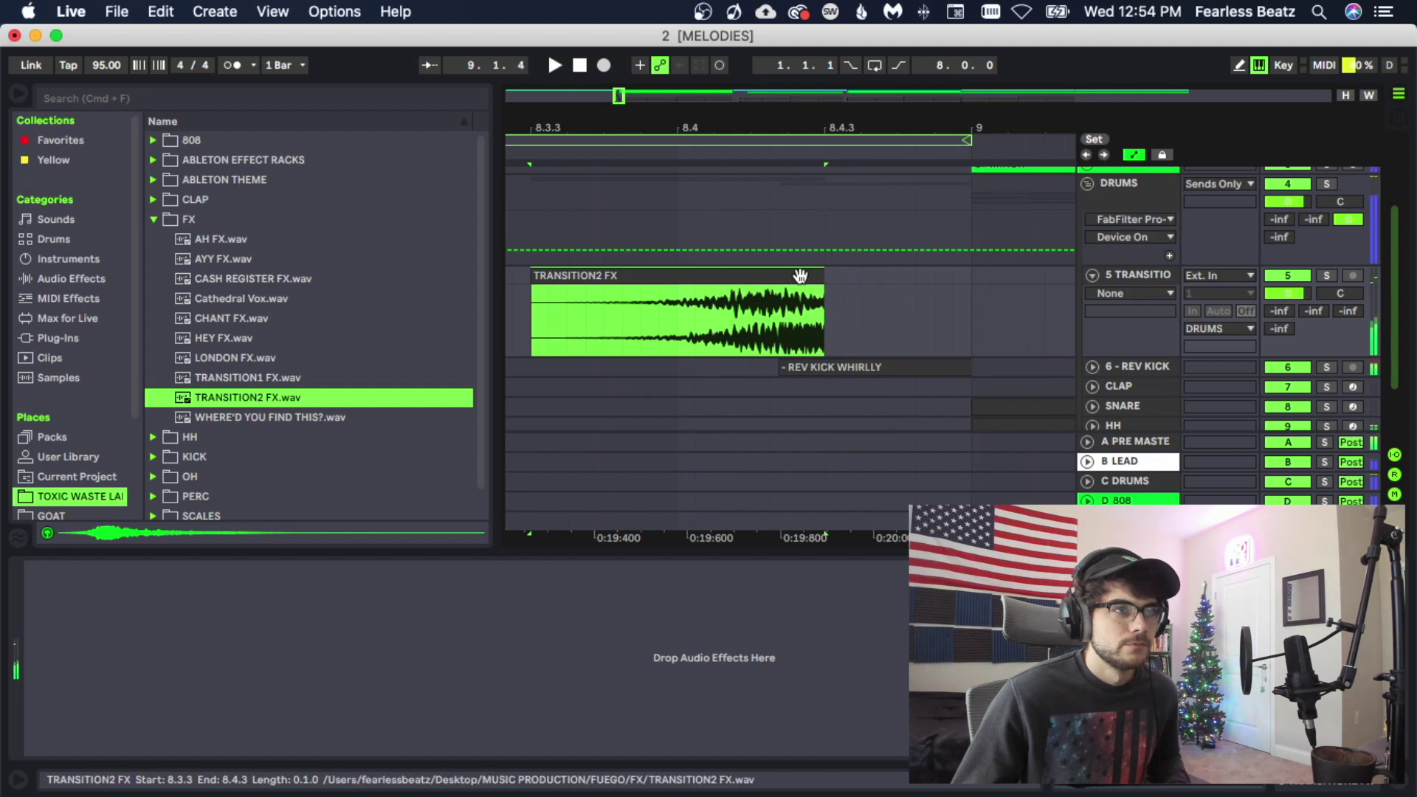
- Unfold the reversed kick track and trim the TRANSITION2 FX clip's end back to about the reversed kick's start, checking it by playback
drag(824, 271, 809, 272)
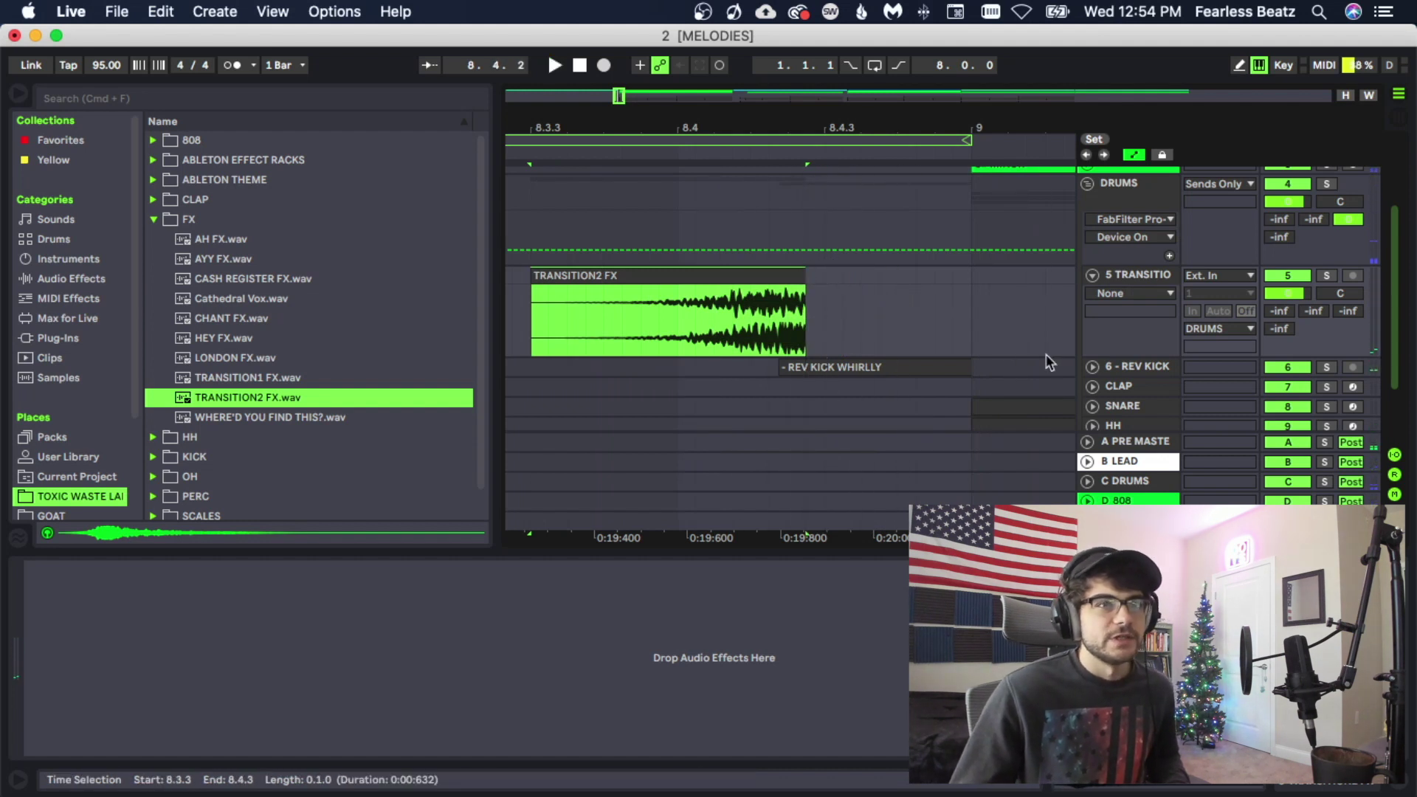
click(1093, 367)
scroll(784, 353, down, 1)
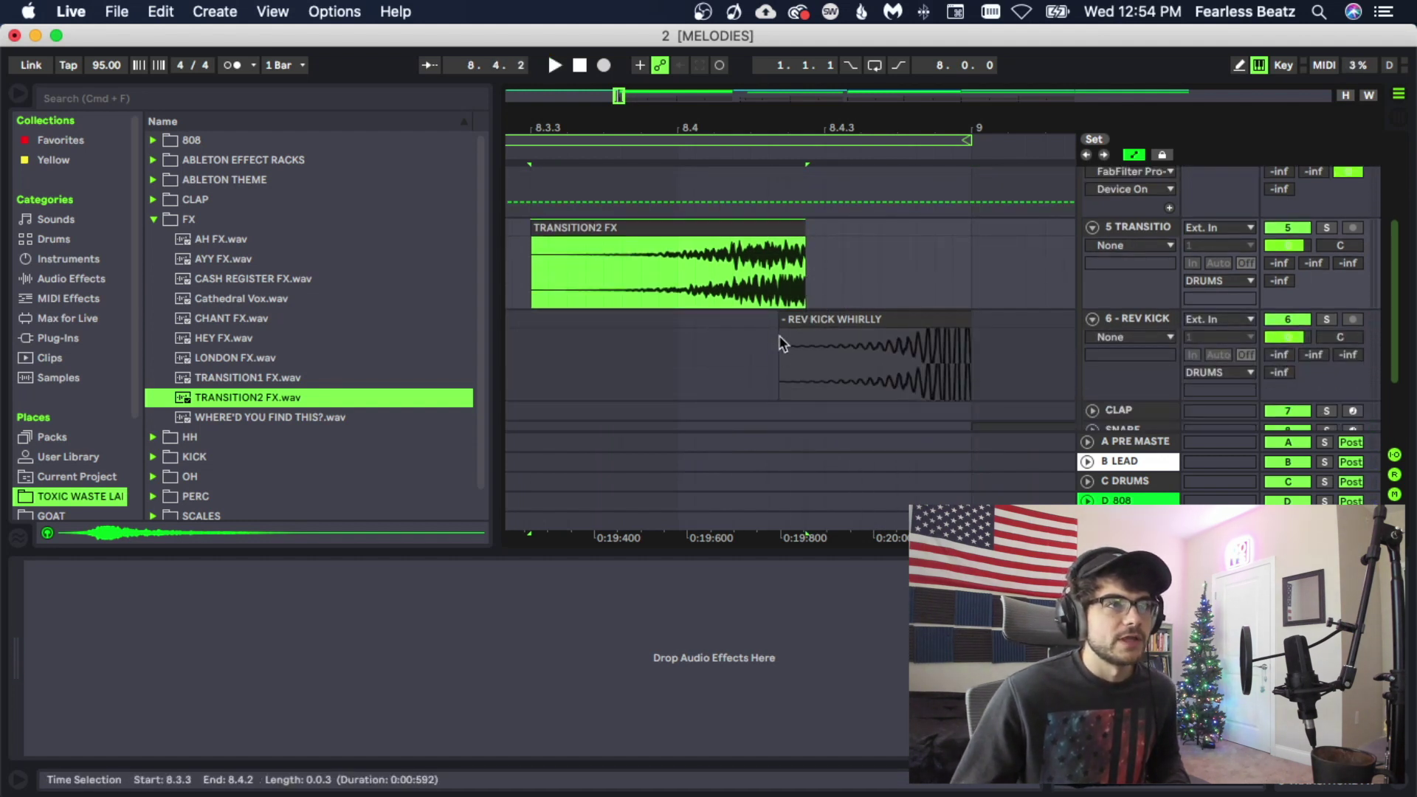
key(space)
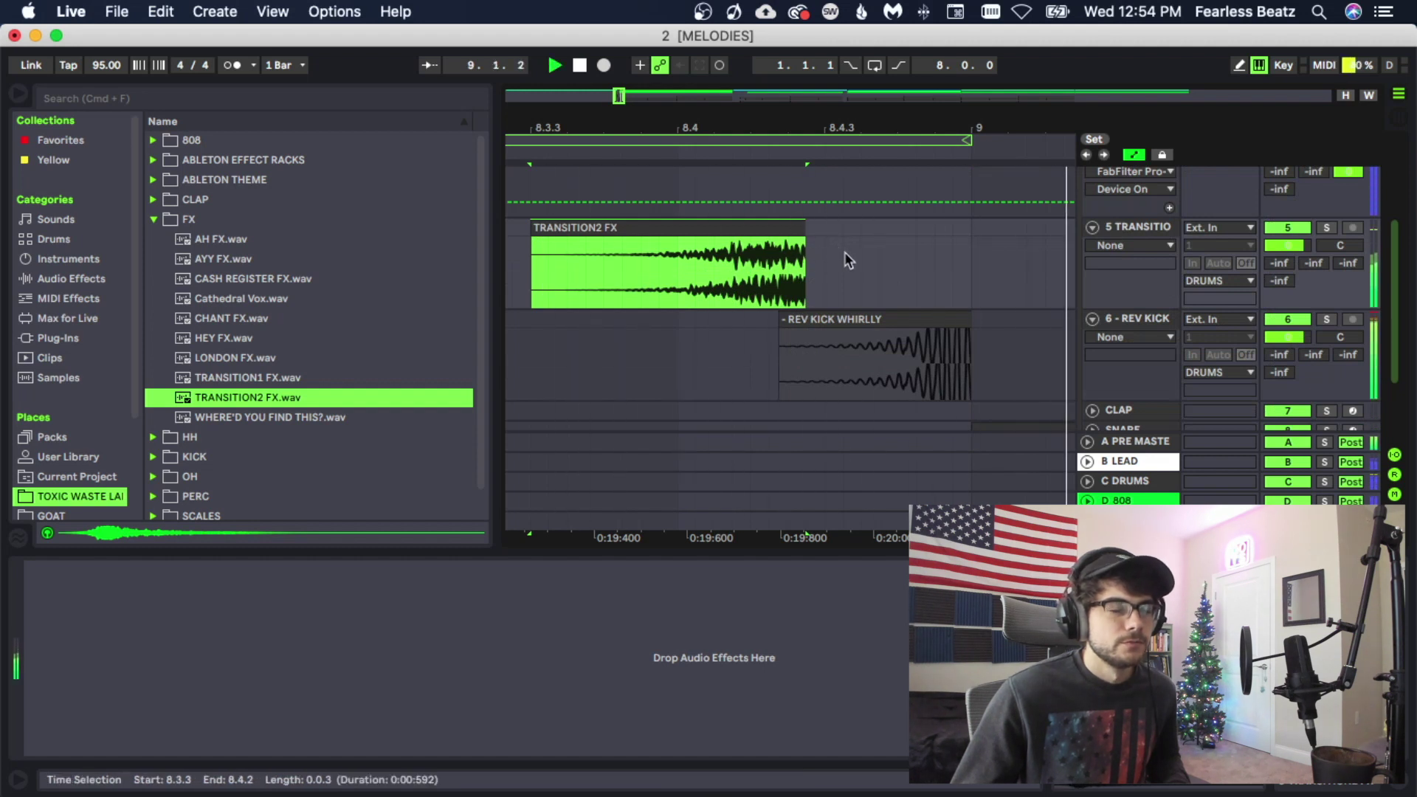
key(space)
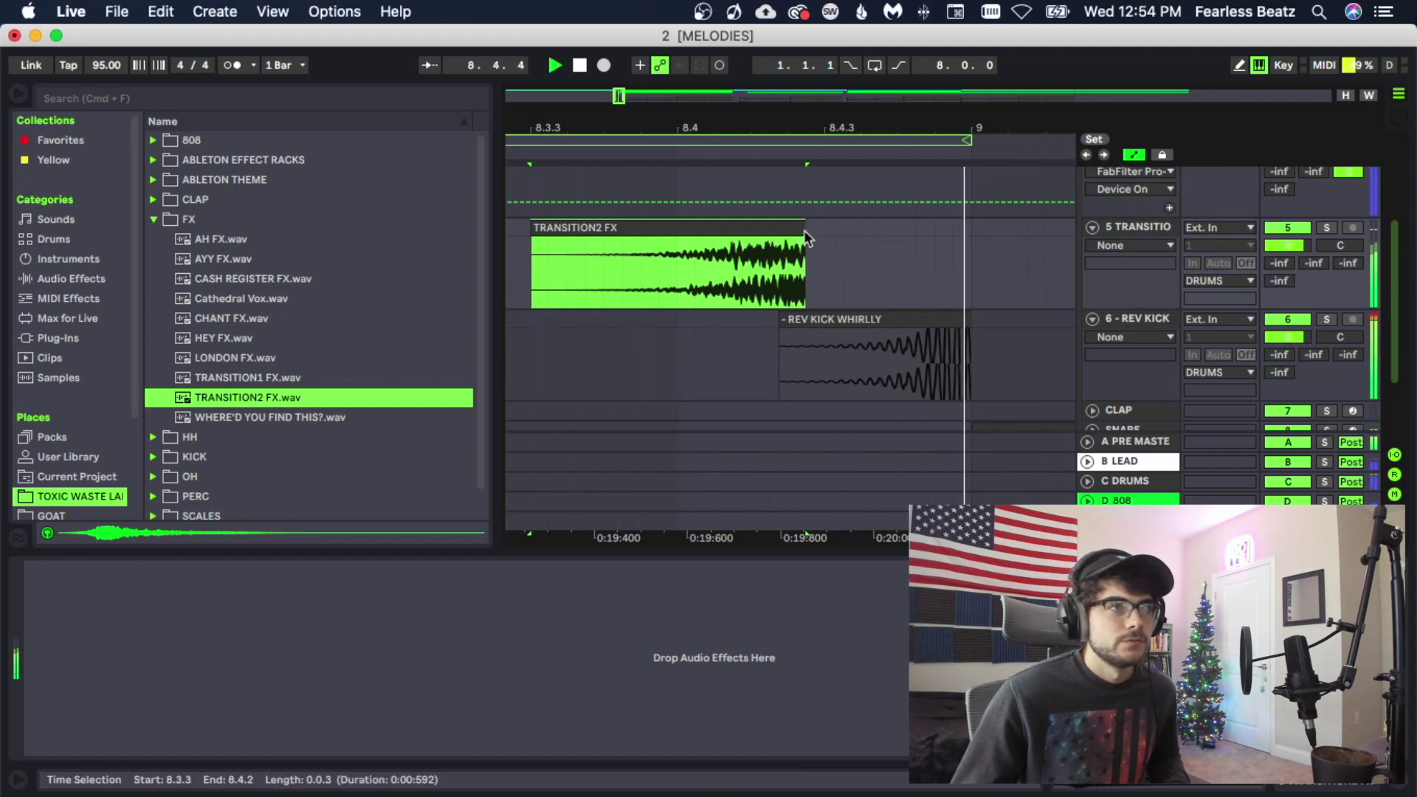
drag(805, 232, 788, 229)
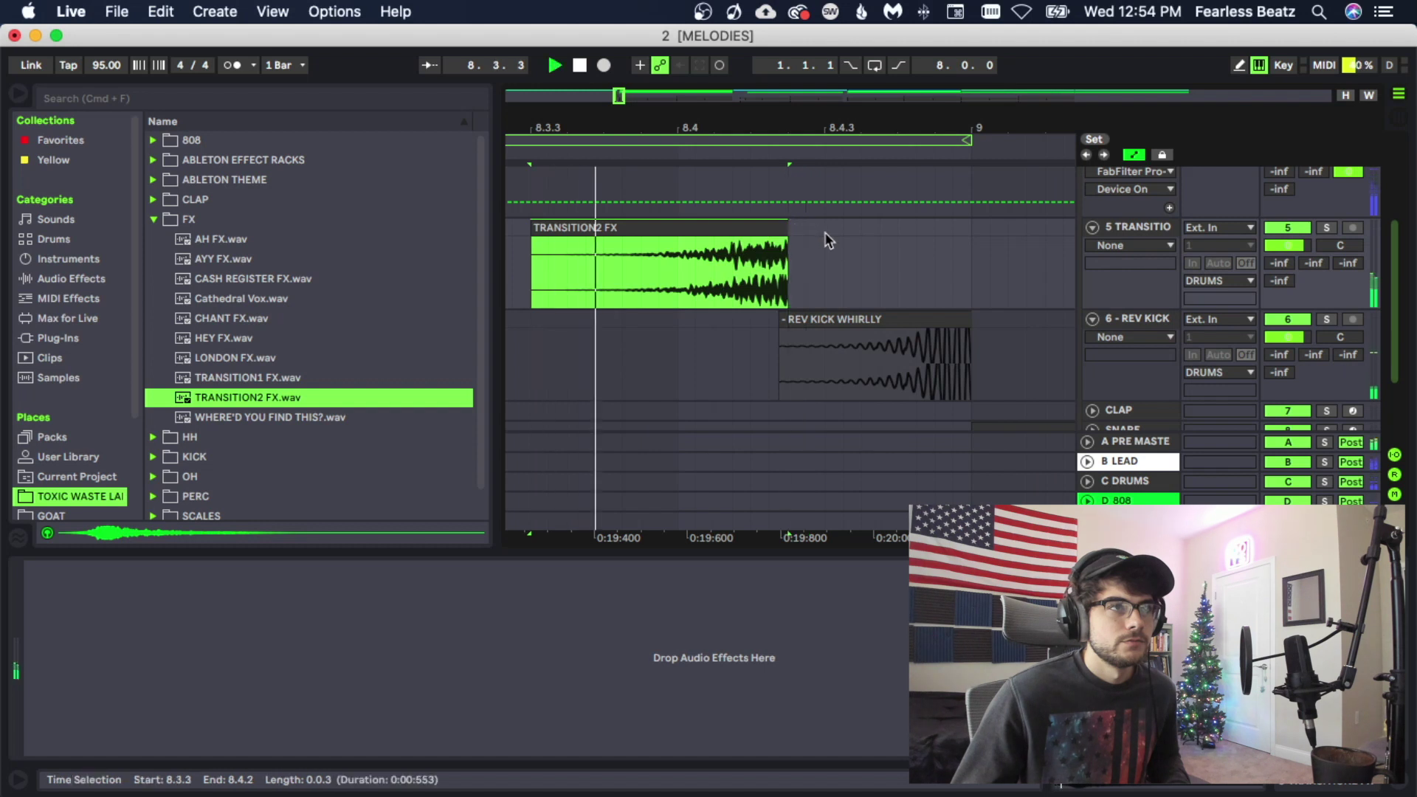
key(space)
key(space)
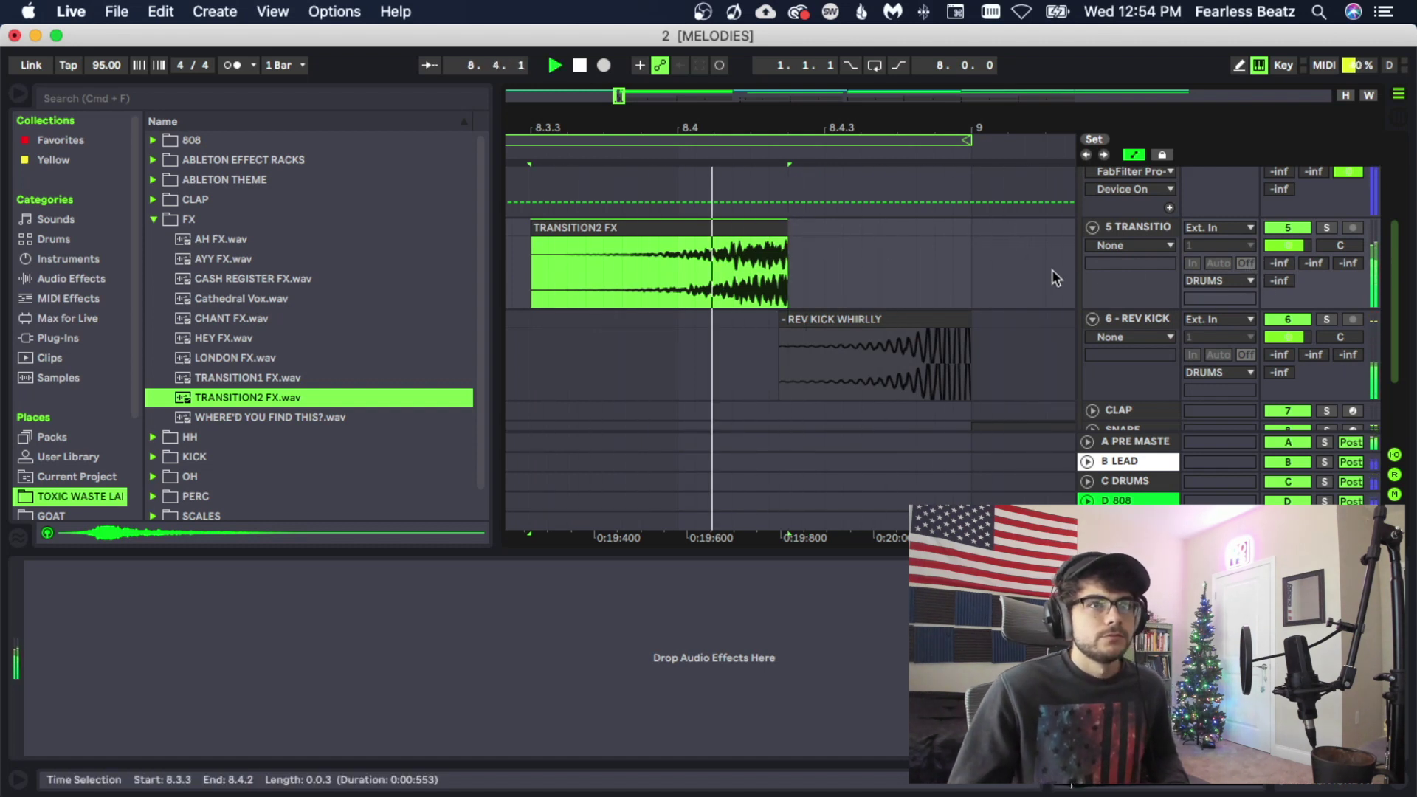
- Lower the TRANSITION2 FX track volume to about -8.4 dB during playback, then stop
click(1284, 245)
drag(1288, 245, 1287, 260)
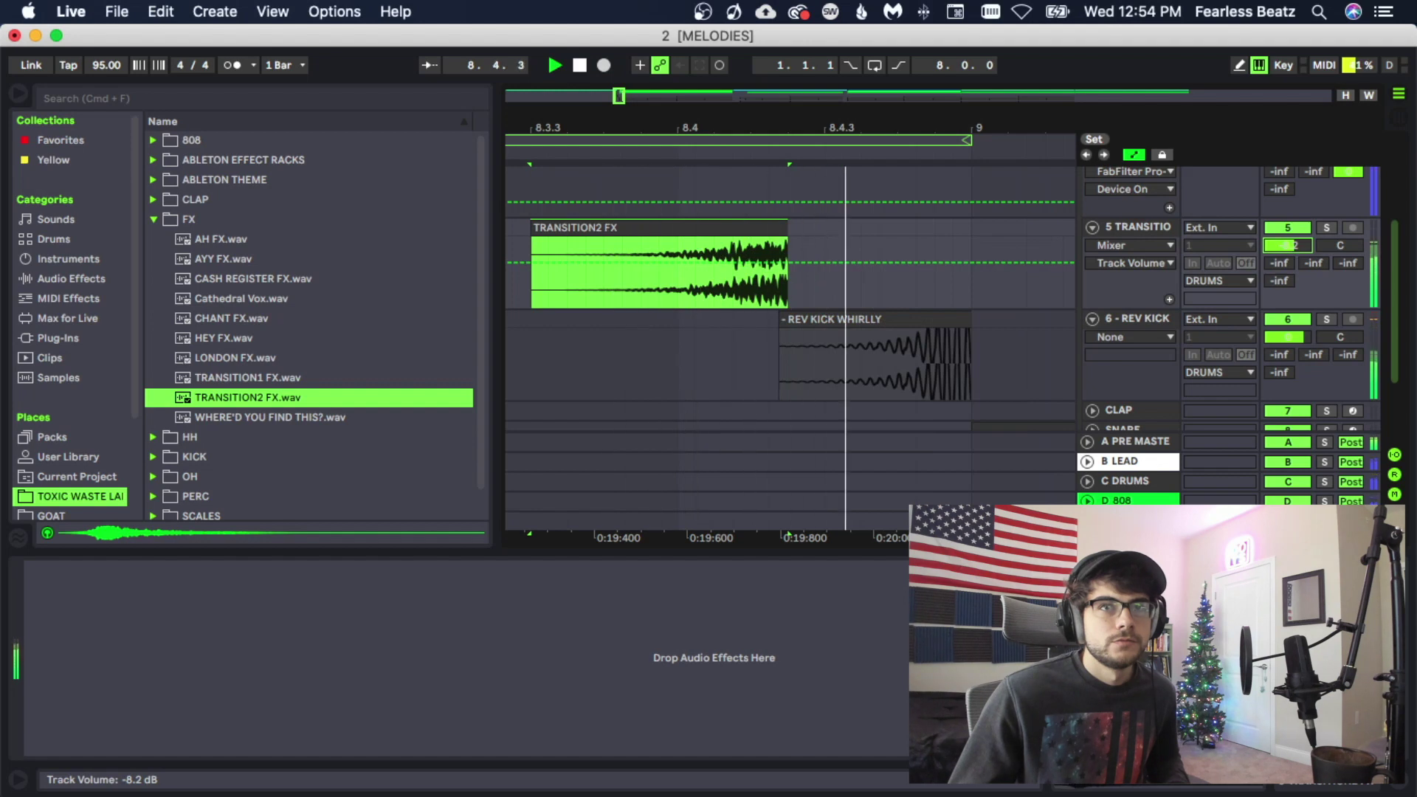
key(space)
- Copy the ClassicClipper plug-in from the A PRE MASTER return track and paste it onto the reversed kick track
click(1123, 323)
key(Tab)
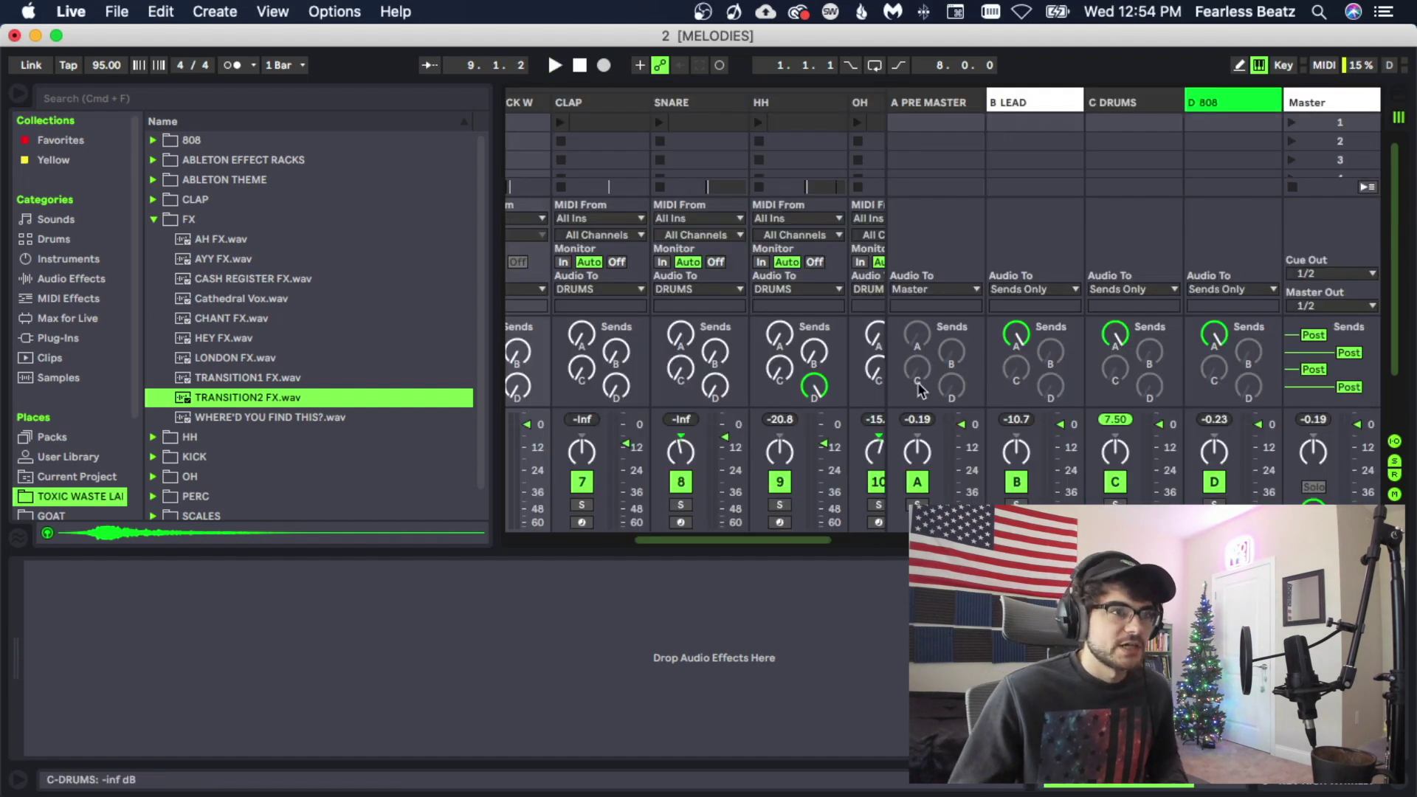
click(936, 124)
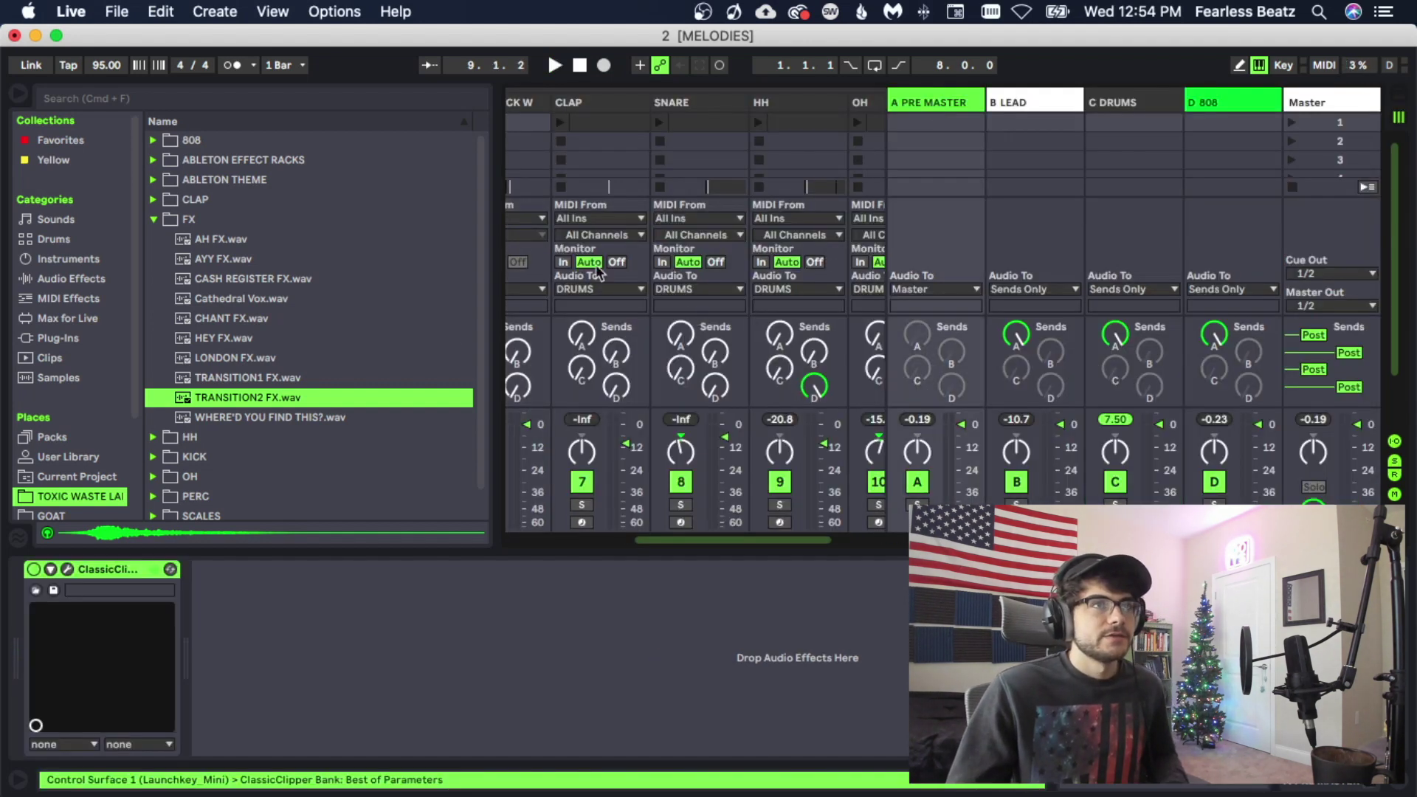
right_click(92, 565)
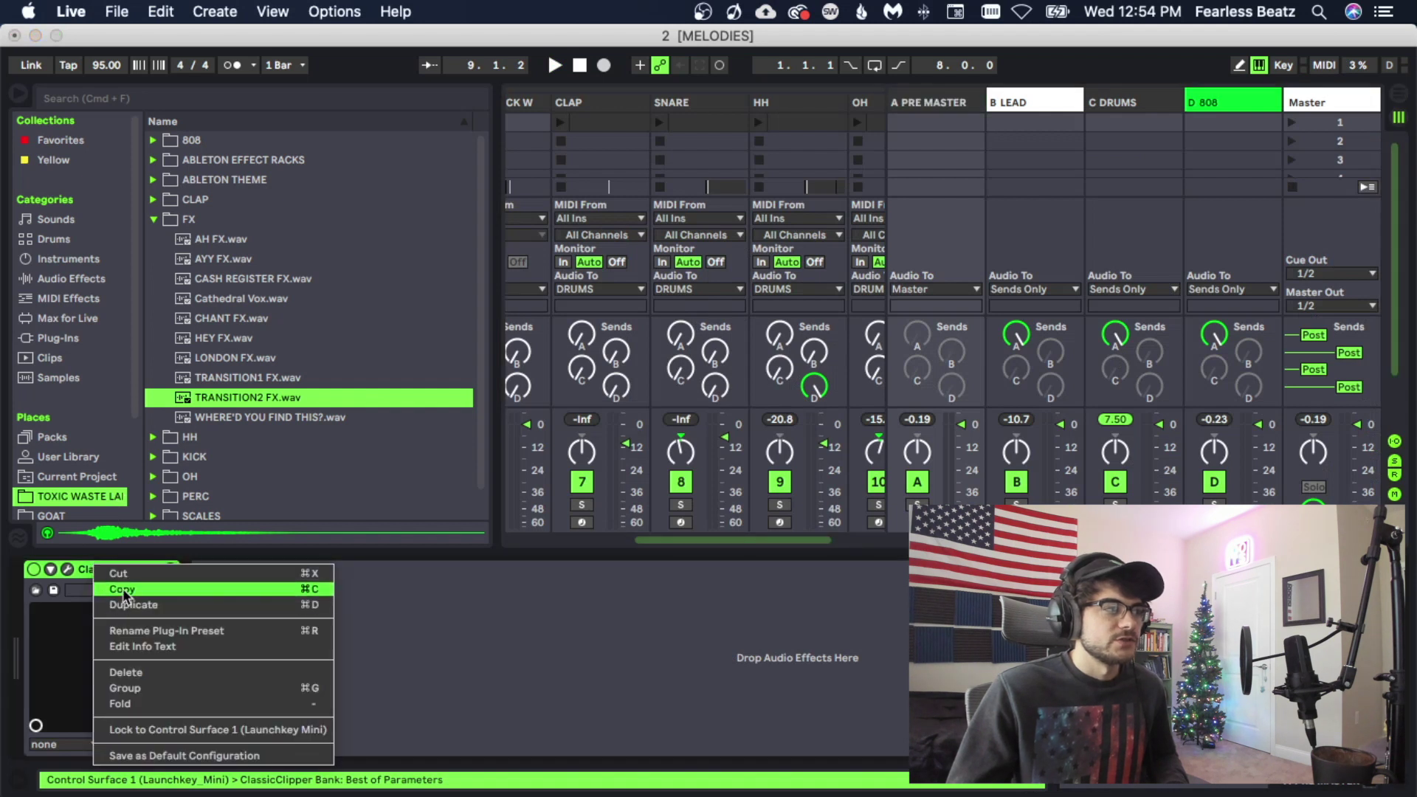
click(124, 590)
drag(712, 544, 657, 525)
click(796, 111)
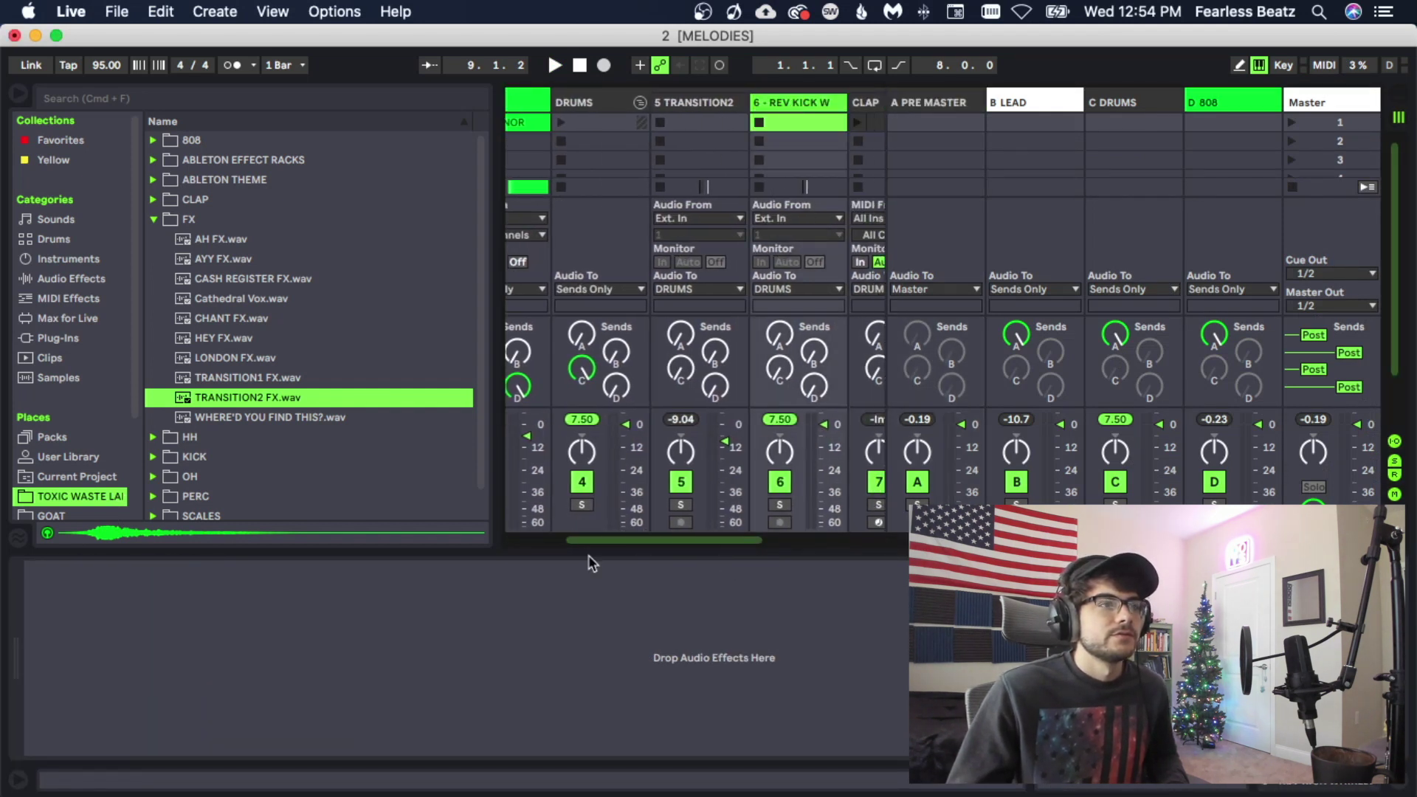
right_click(563, 656)
click(591, 658)
- Raise the reversed kick track's send to D-808 to 0.0 dB
scroll(808, 336, right, 3)
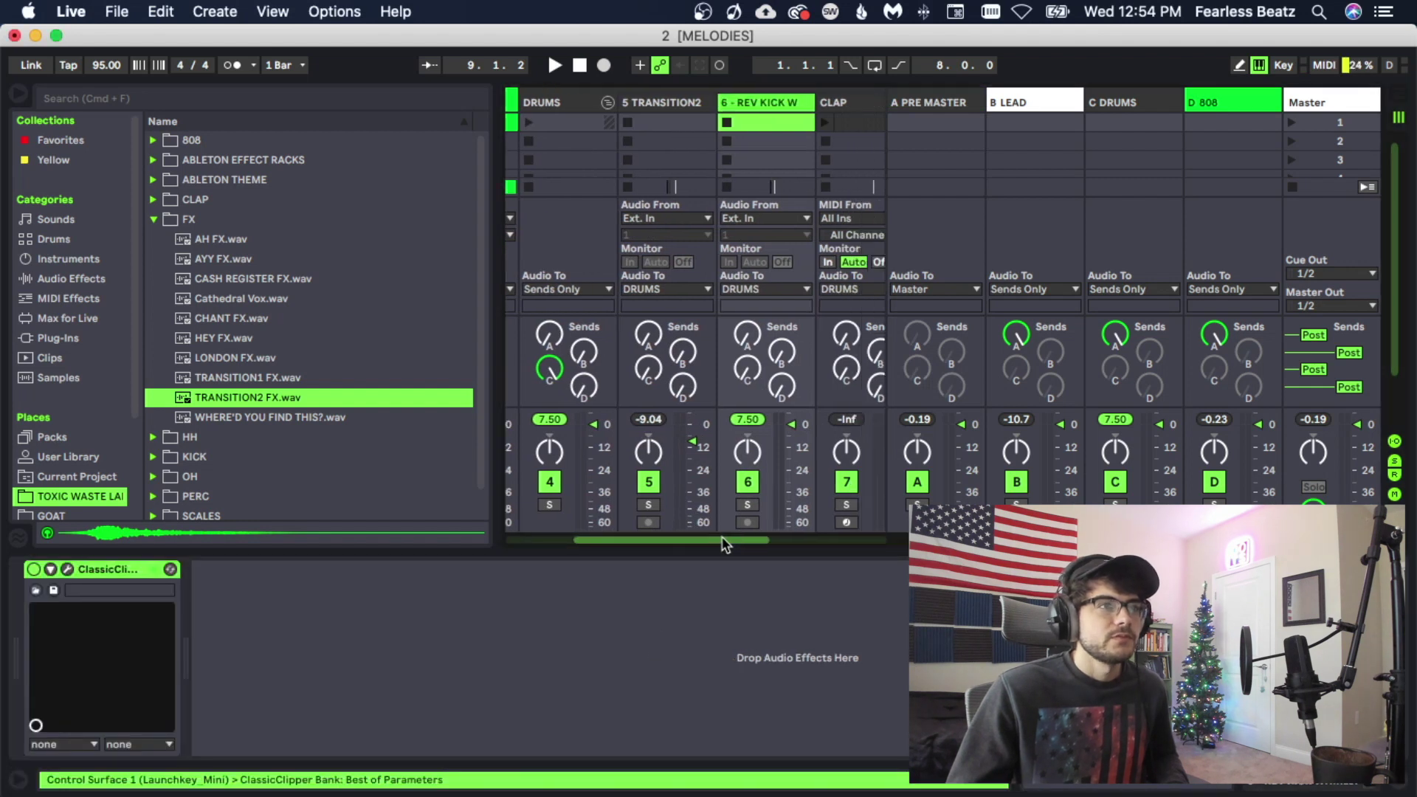
click(770, 387)
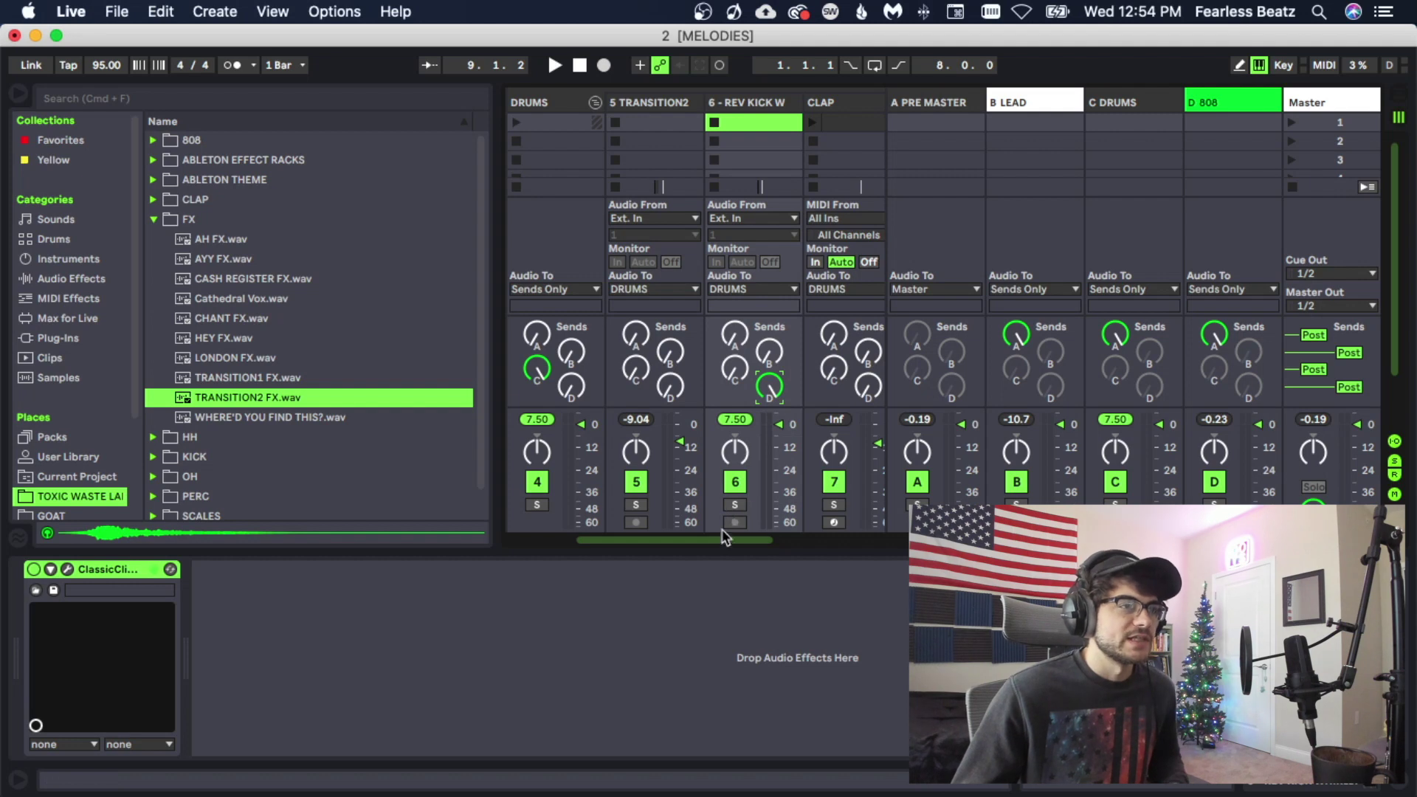
mouse_move(724, 541)
mouse_down()
mouse_move(698, 545)
mouse_move(731, 542)
mouse_up()
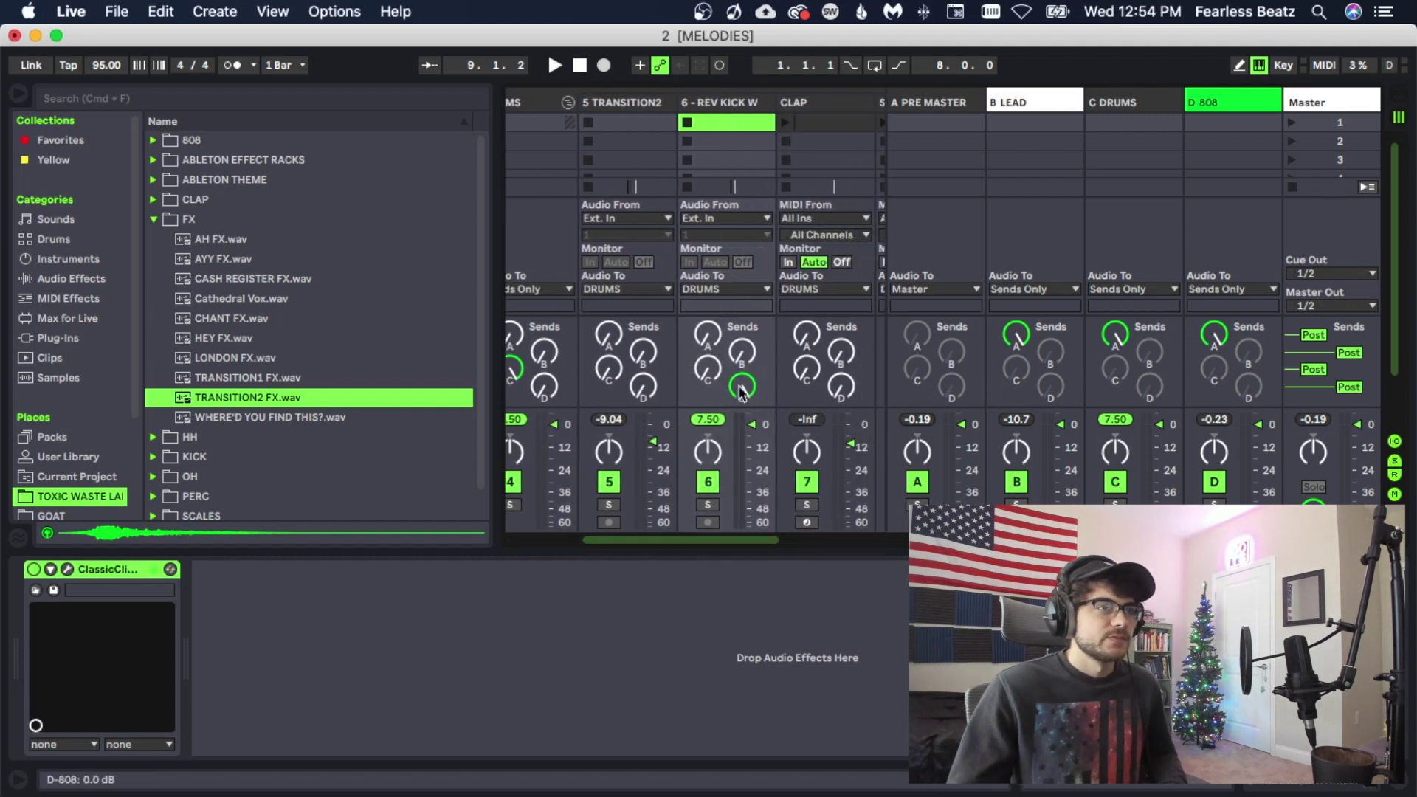
- Return to the arrangement, play from before 8.3, and lower the TRANSITION2 FX track volume further
key(Tab)
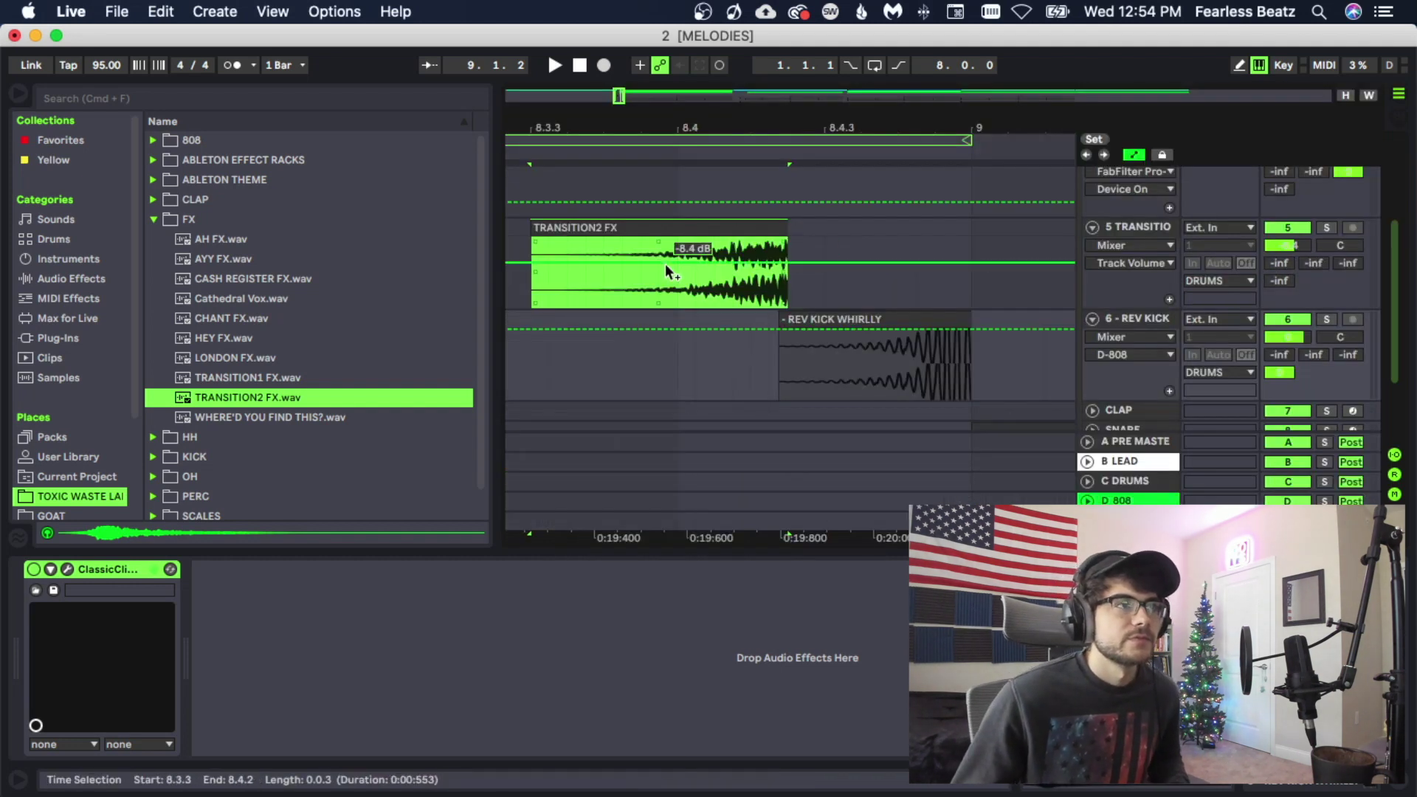
drag(669, 131, 670, 96)
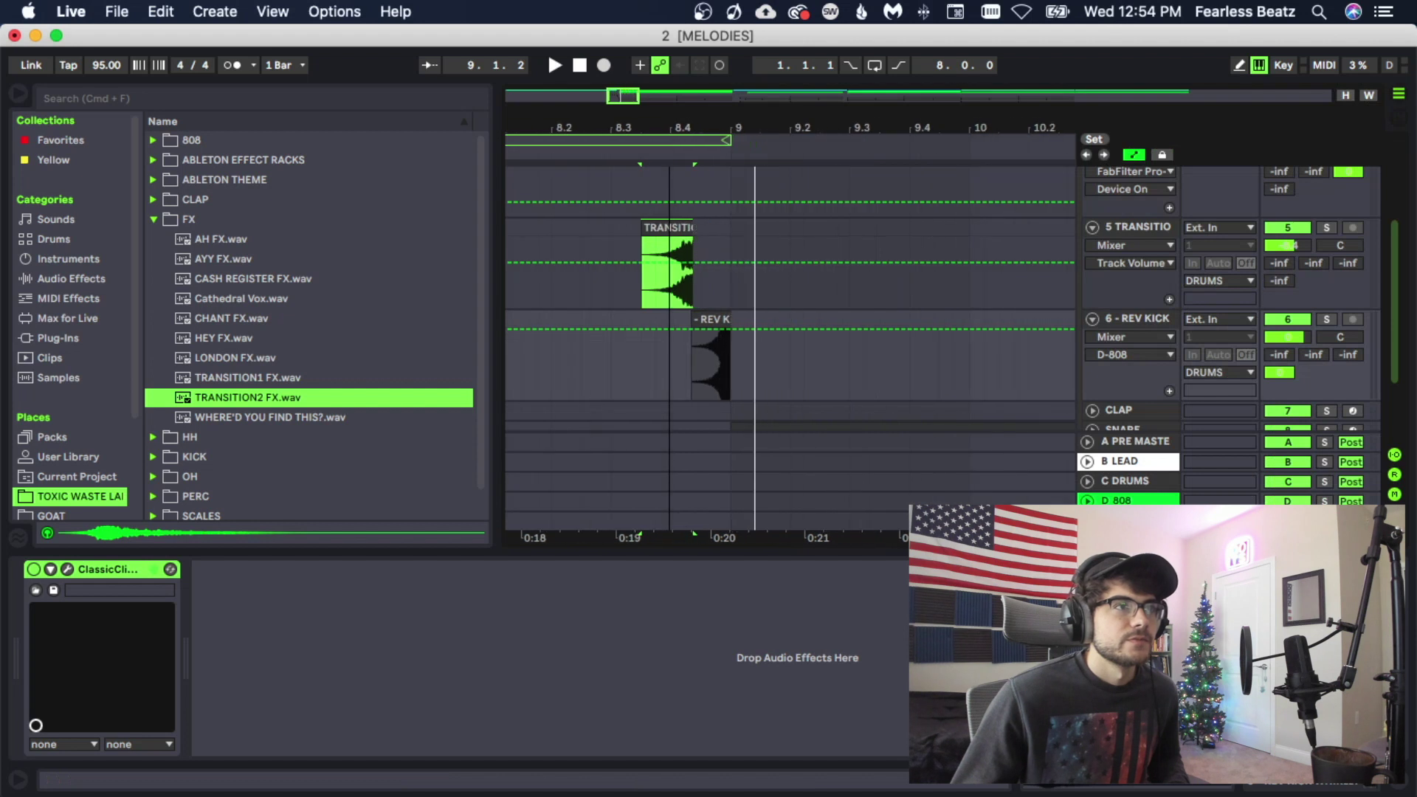
click(561, 291)
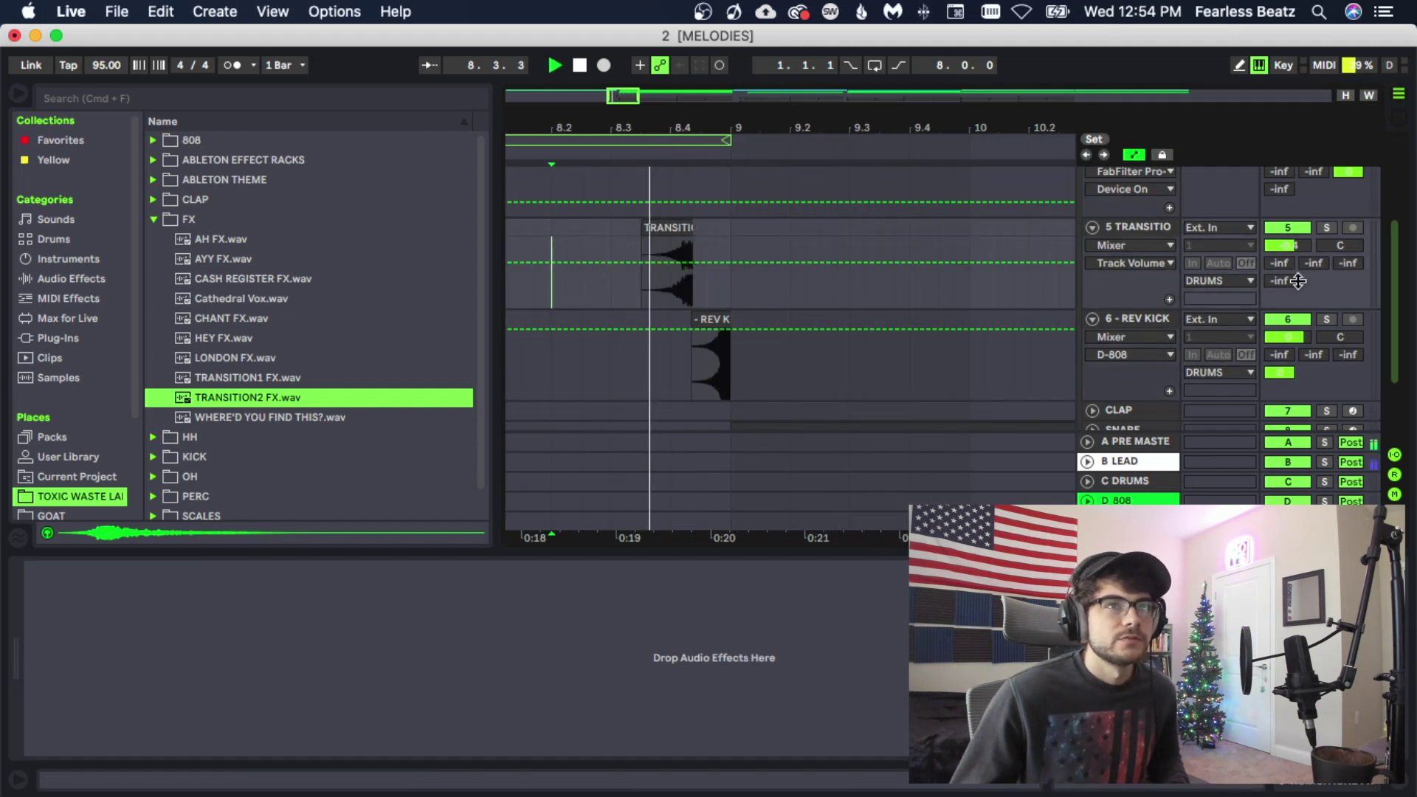
drag(1305, 250, 1305, 275)
key(space)
key(space)
key(space)
- Load the ValhallaVintageVerb plug-in onto the TRANSITION2 FX track and close its window
click(1122, 305)
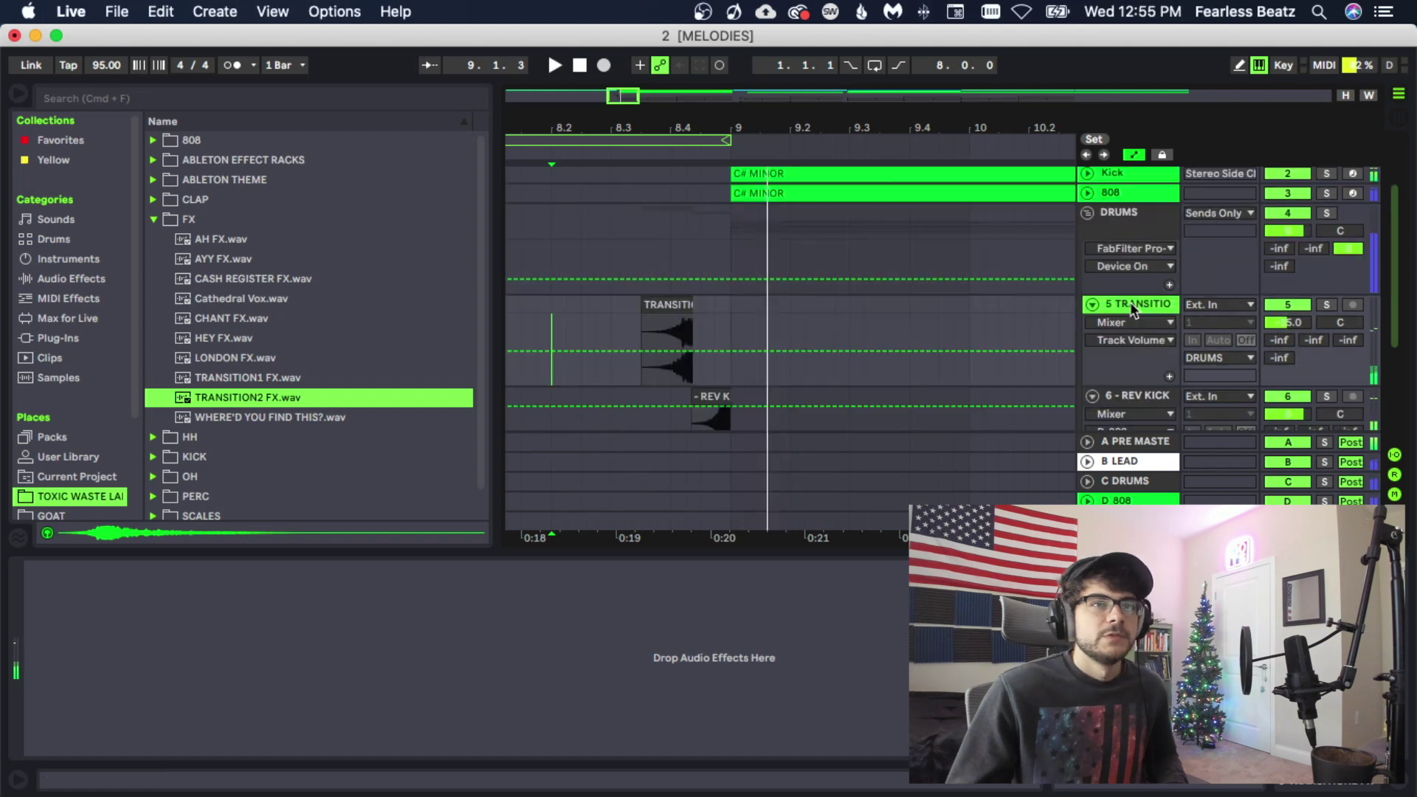
click(318, 397)
scroll(307, 416, down, 2)
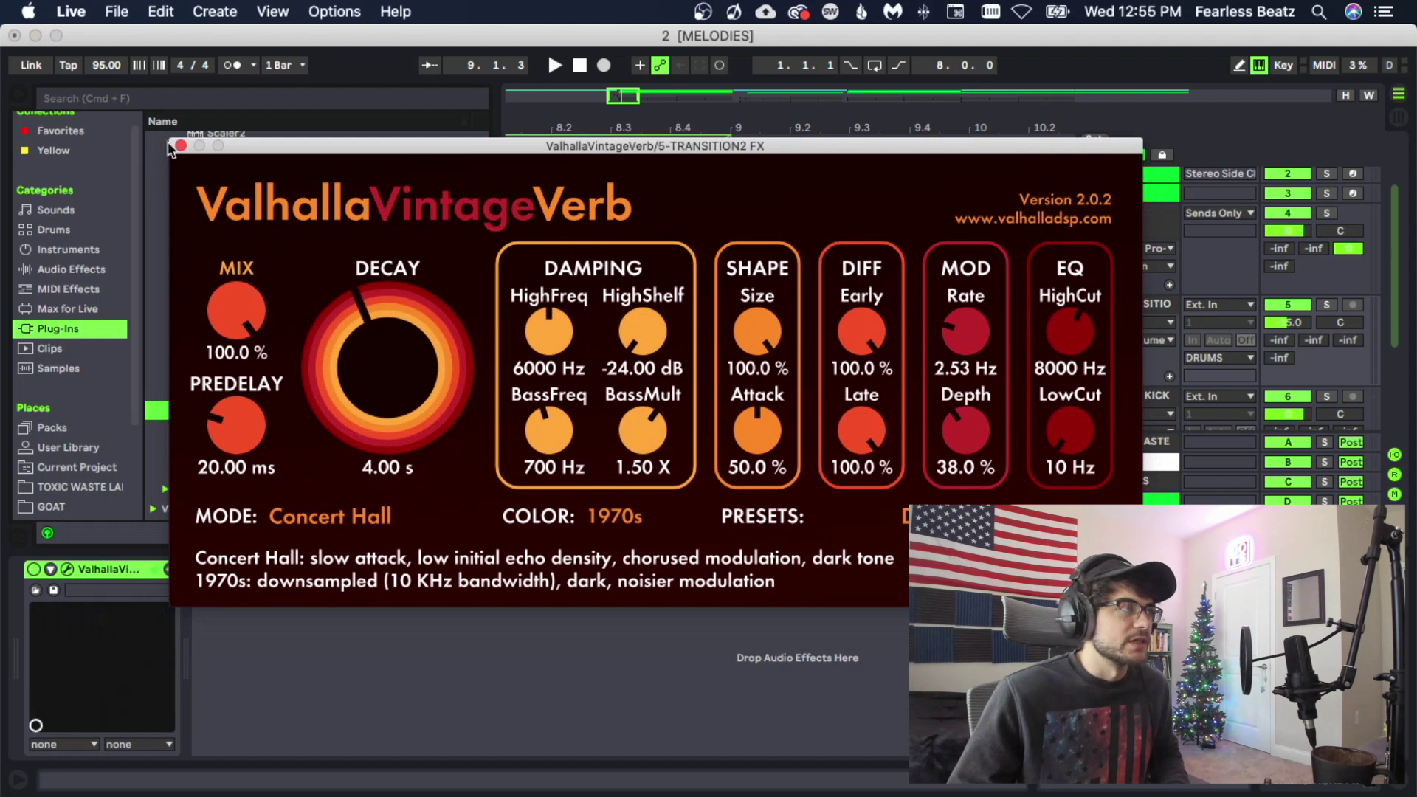
key(super+alt+p)
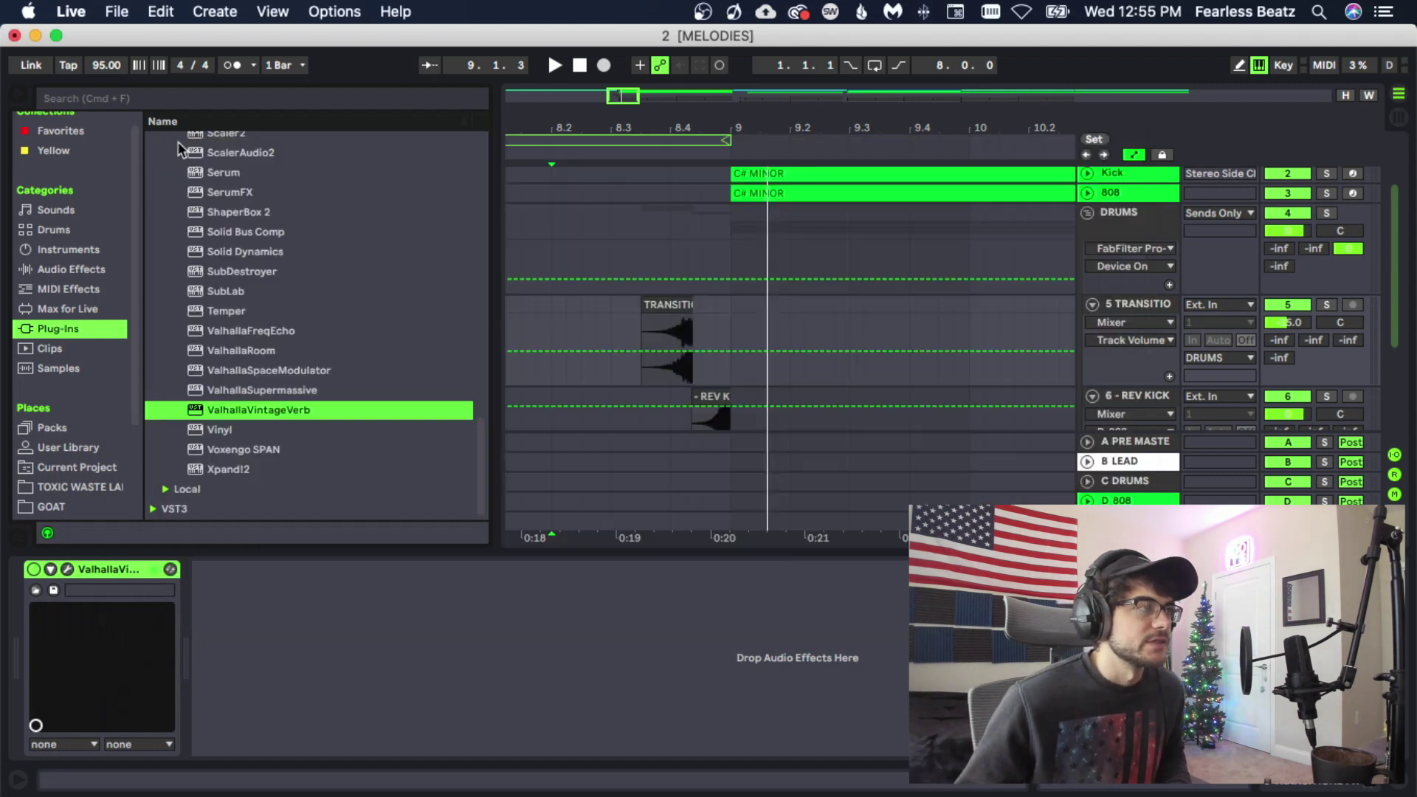
- Play the soloed TRANSITION2 FX clip and lower the ValhallaVintageVerb chain's volume in the effect rack to -11.5 dB
key(space)
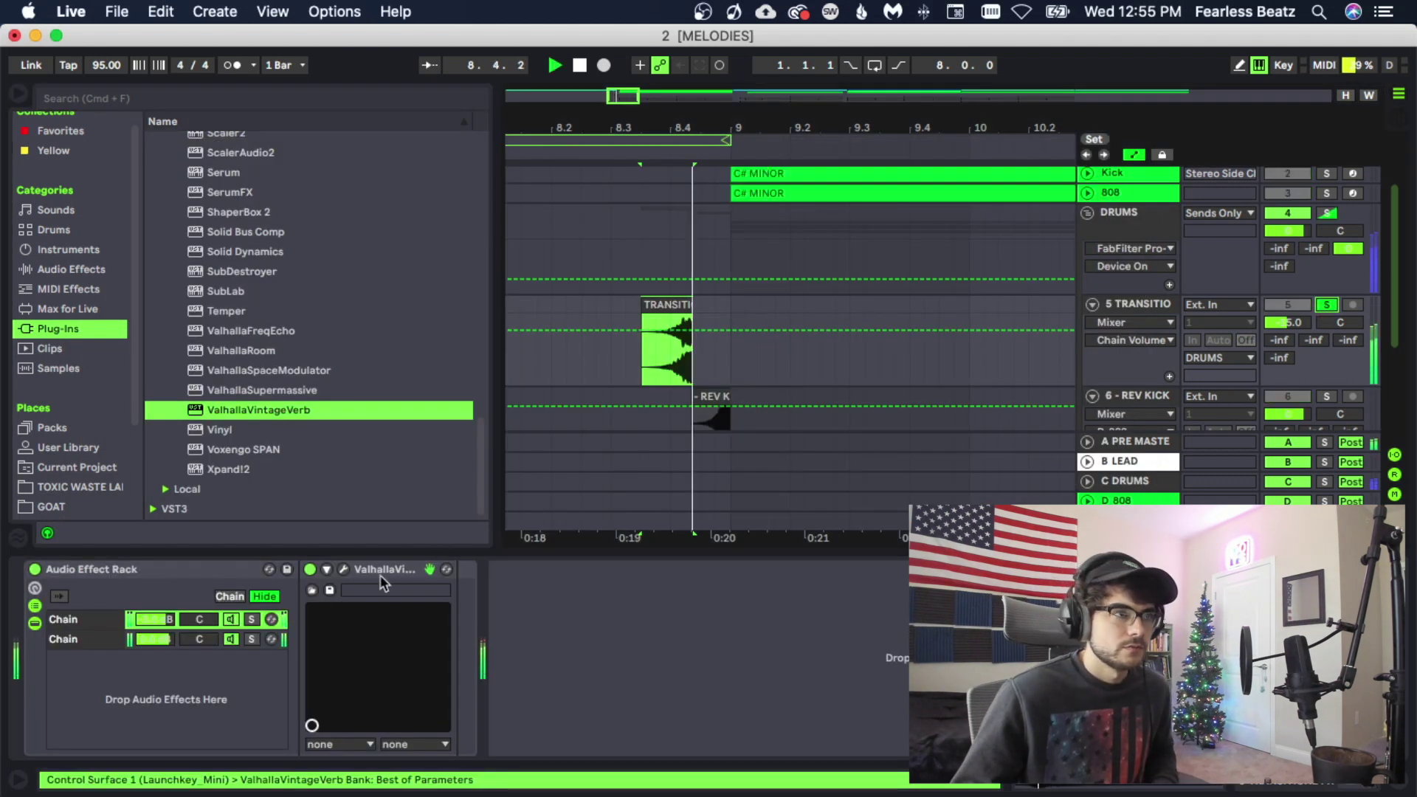
drag(155, 621, 155, 648)
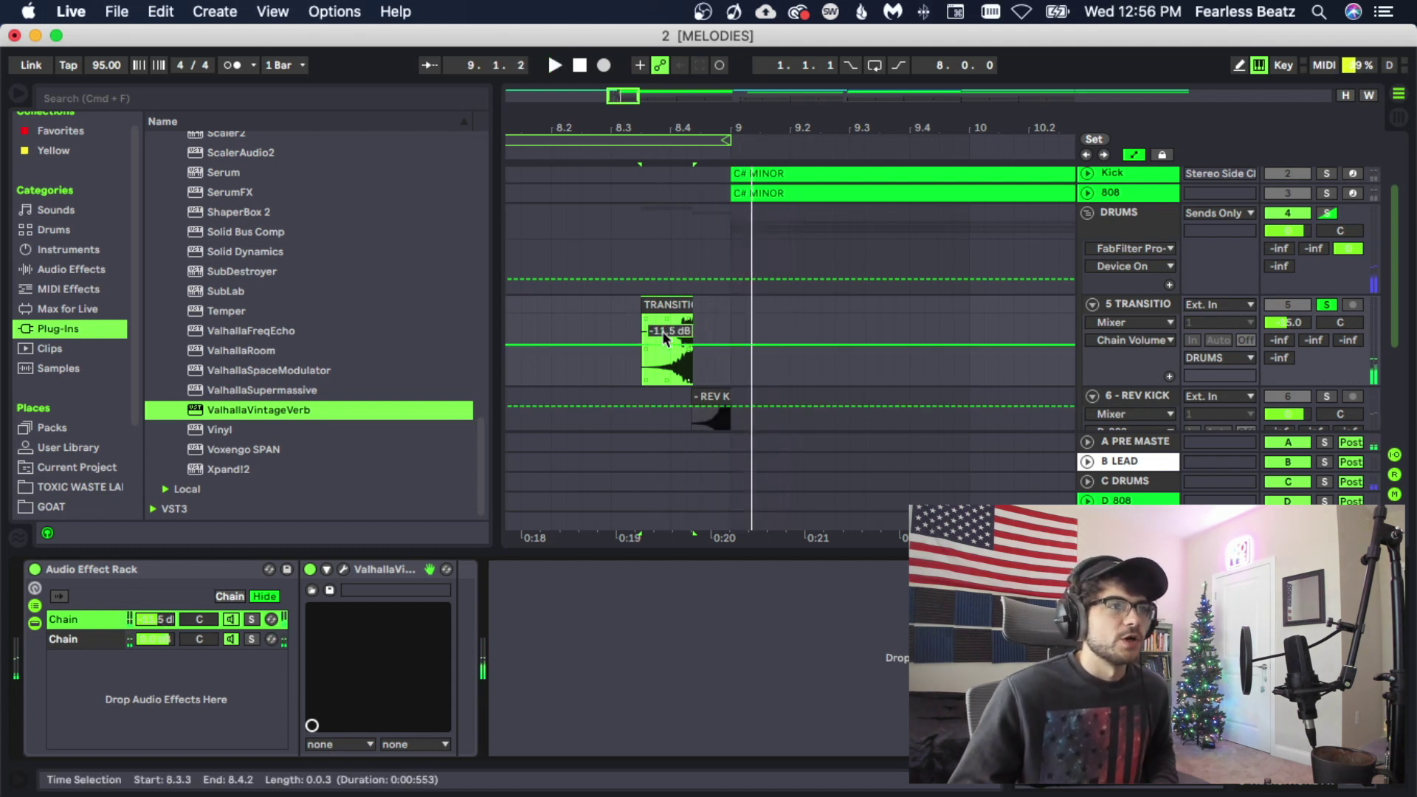
scroll(729, 310, up, 3)
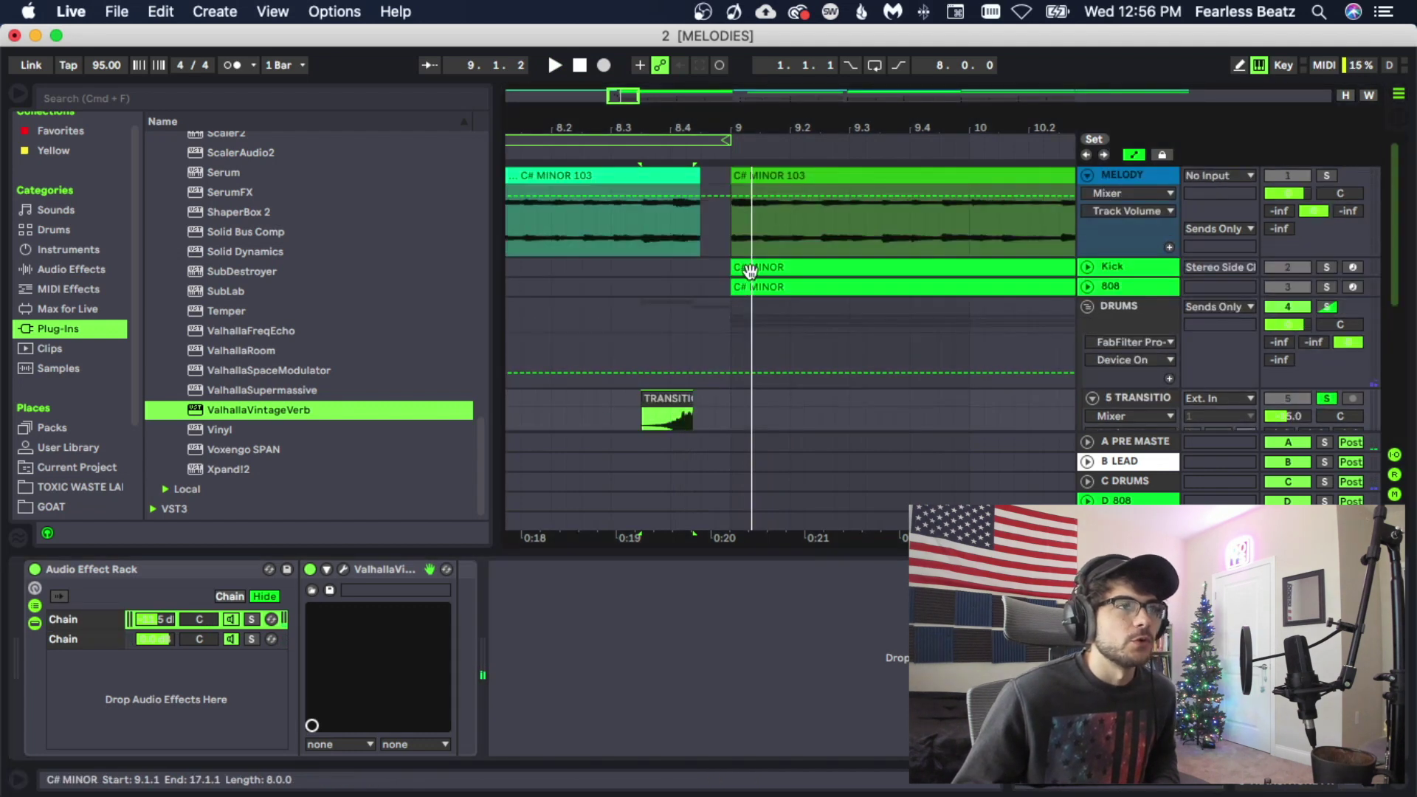
scroll(753, 360, down, 3)
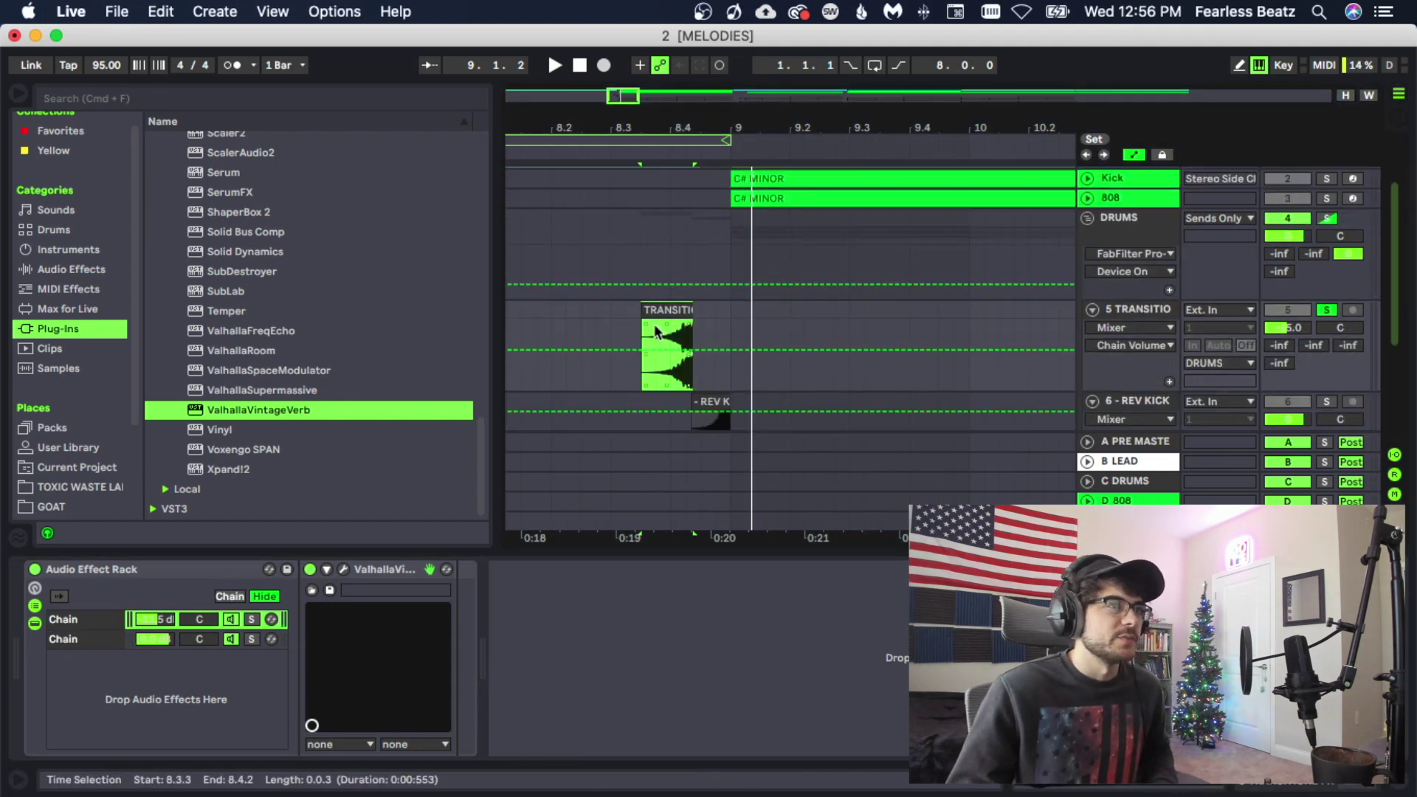
drag(599, 310, 728, 316)
click(750, 307)
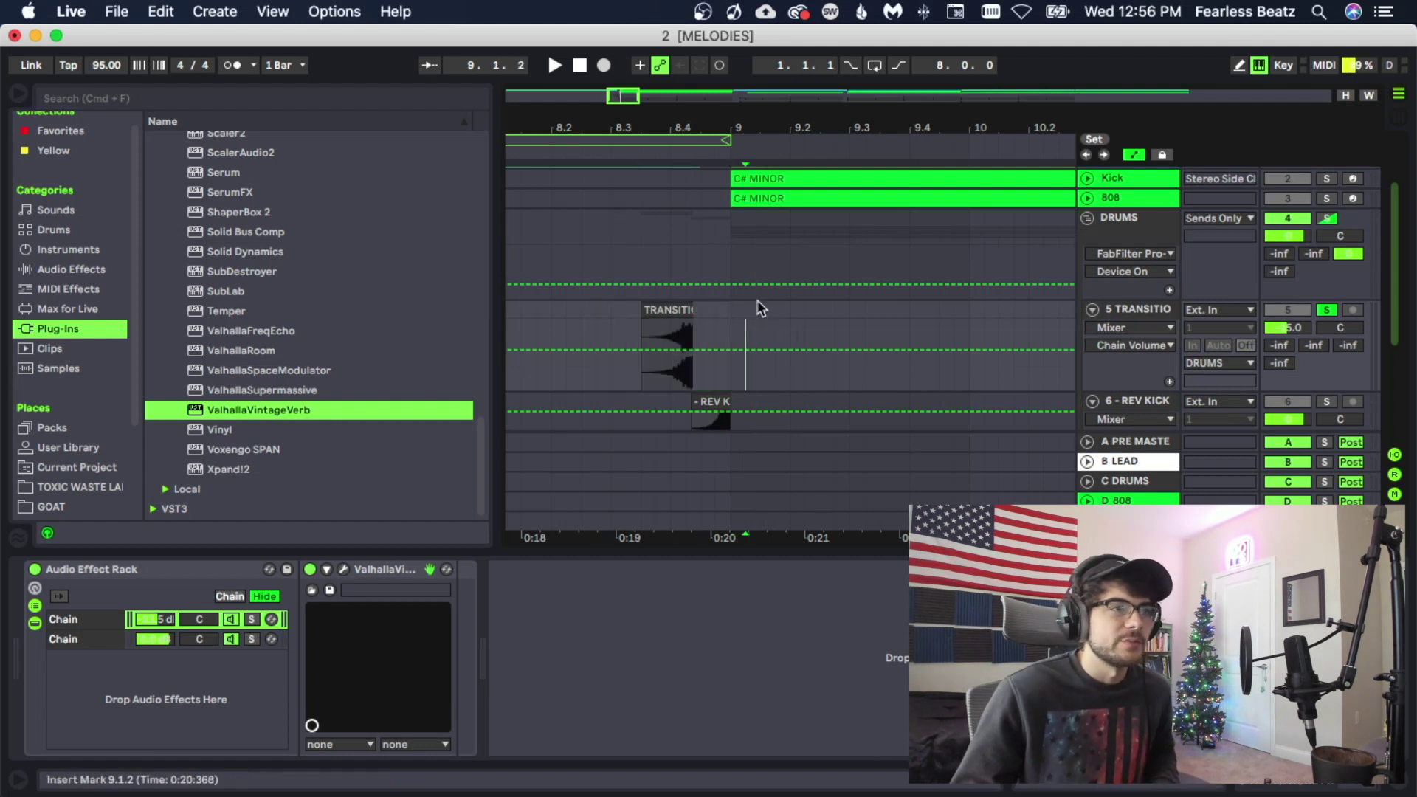
scroll(760, 308, down, 2)
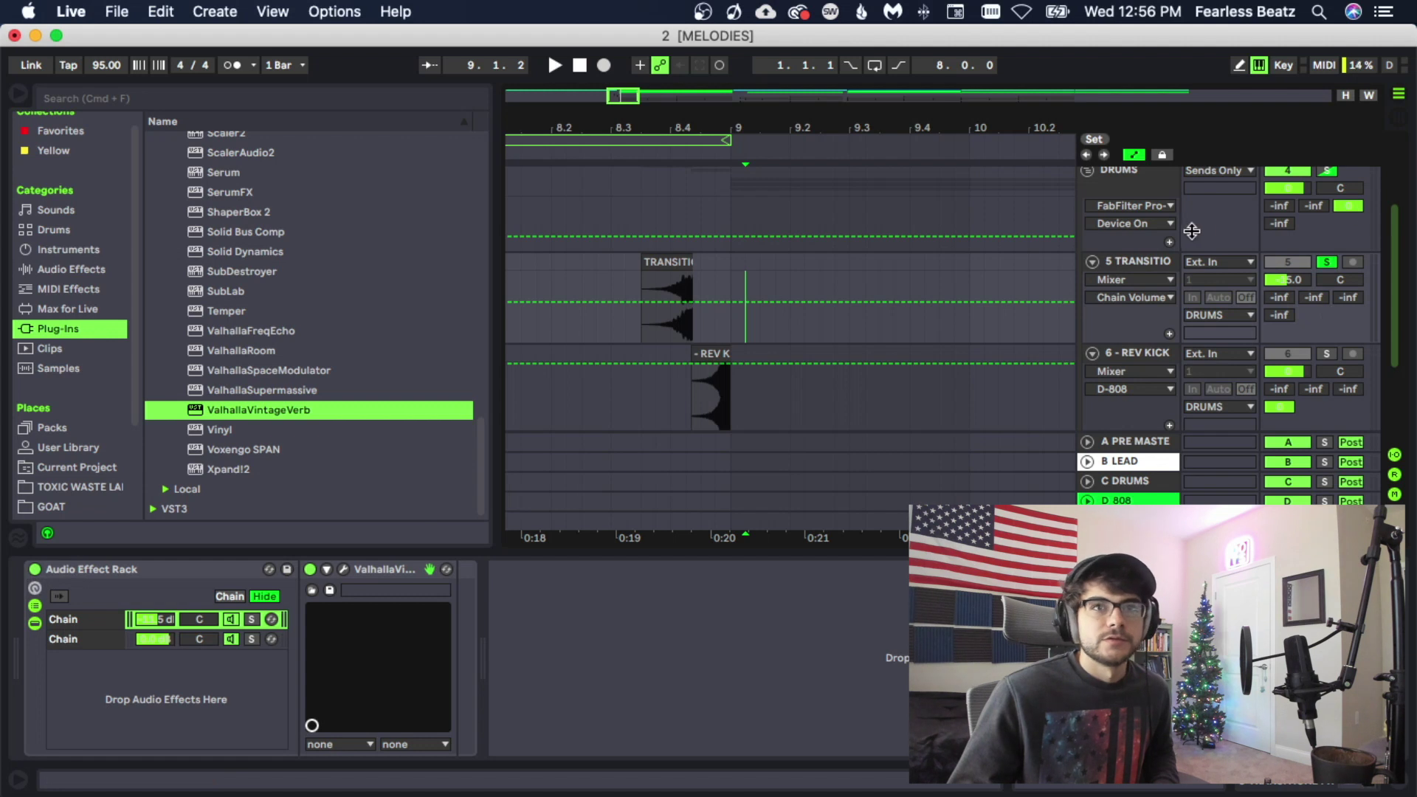
- Unsolo the TRANSITION2 FX track and play the transition from 8.1.2 with the full mix
scroll(1312, 266, up, 4)
click(1328, 370)
scroll(802, 332, down, 6)
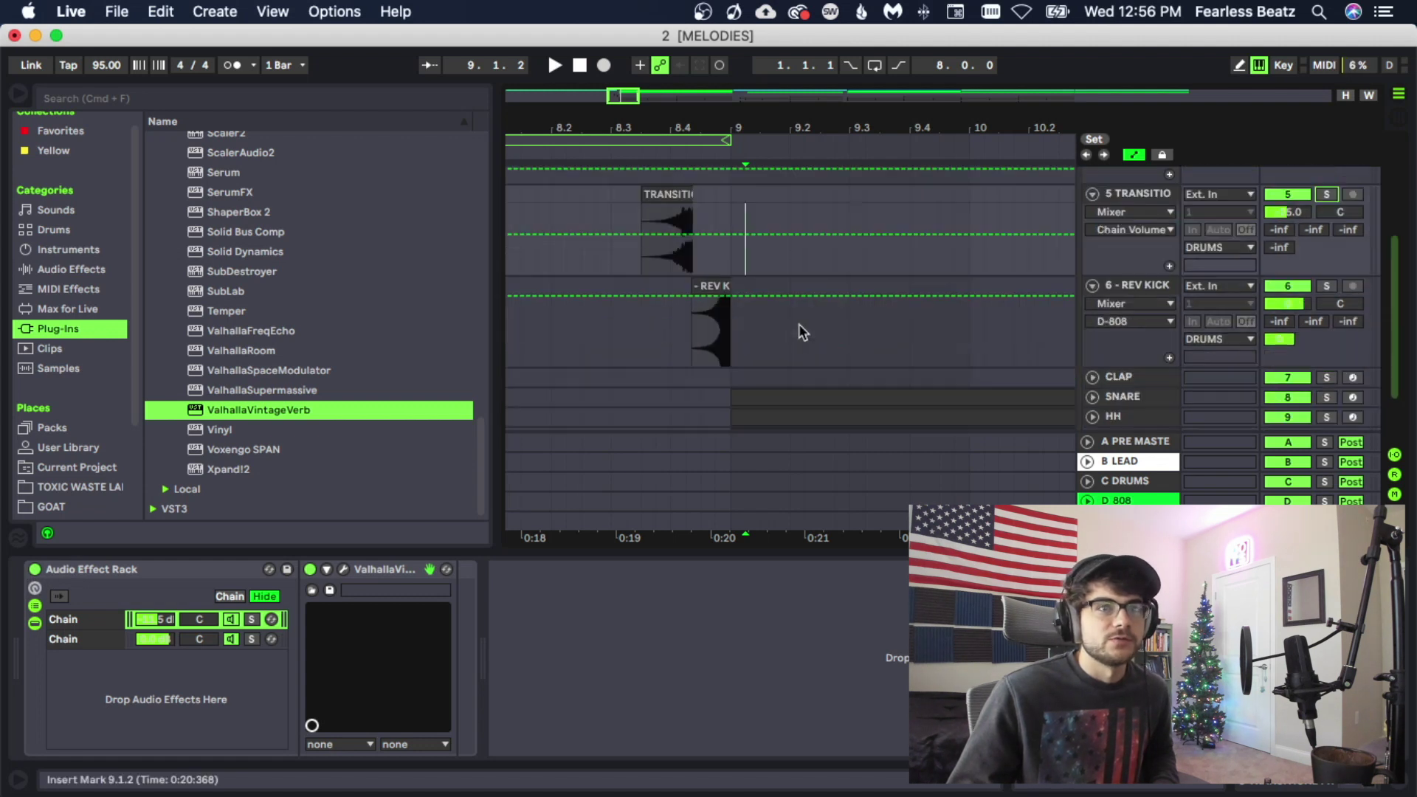
click(506, 199)
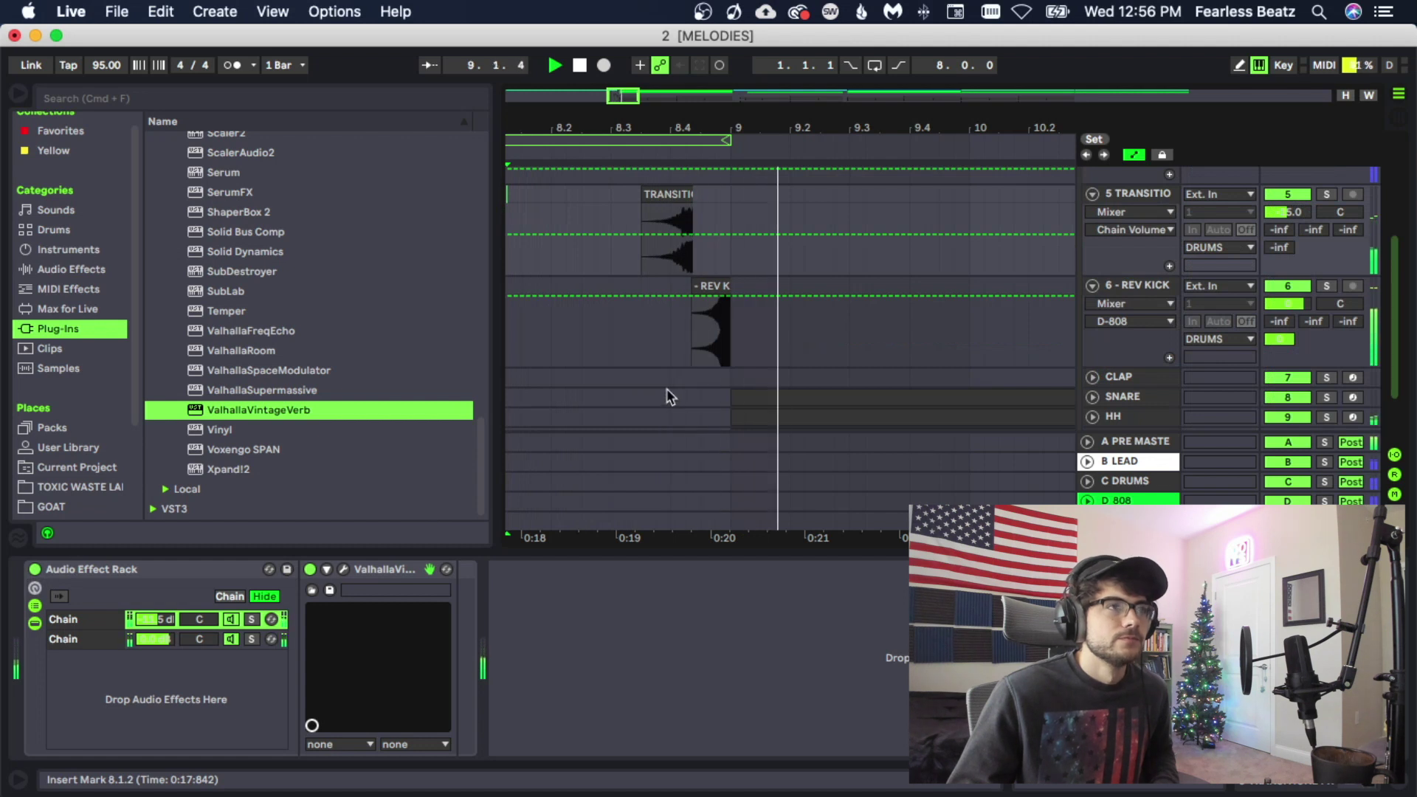
scroll(676, 361, up, 3)
key(space)
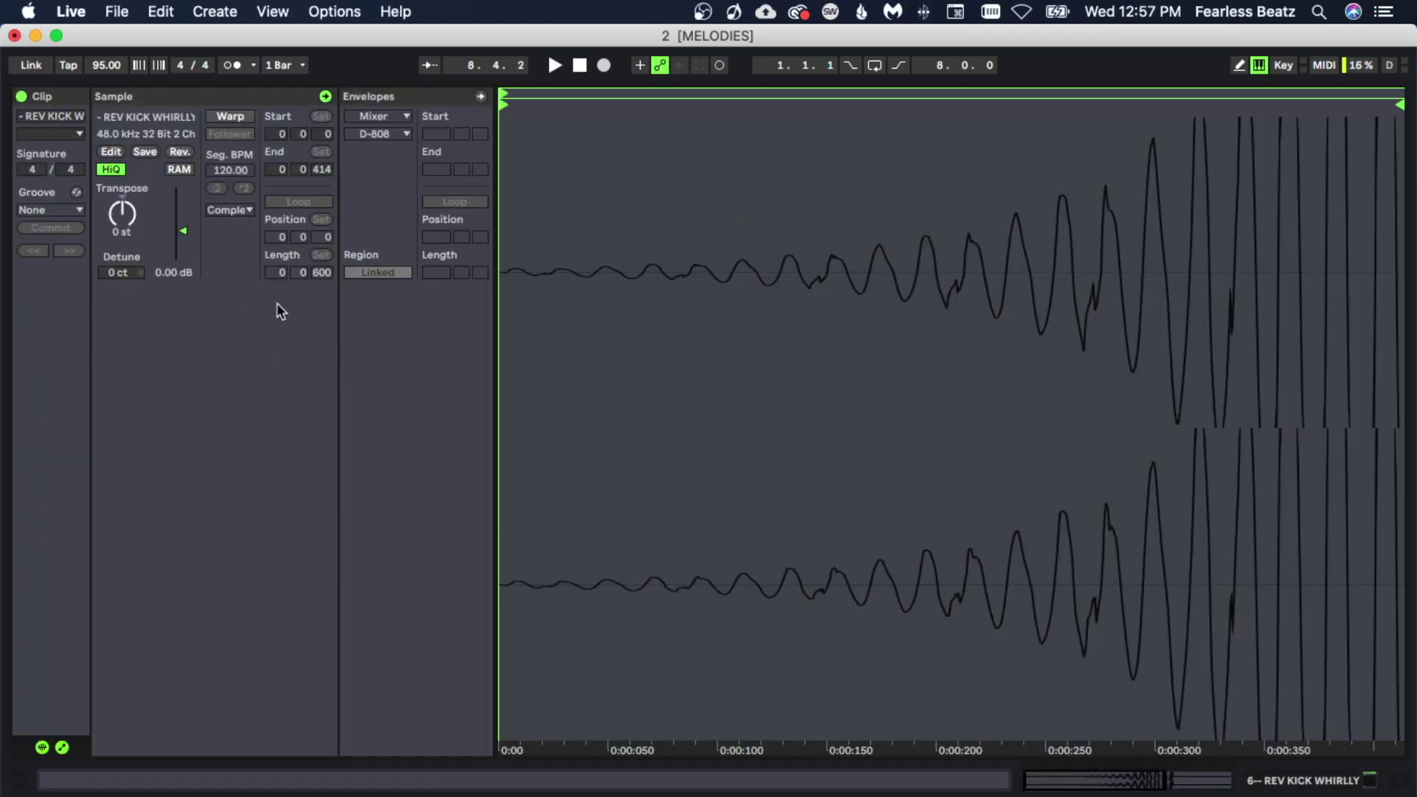
- Raise the reversed kick clip's gain to 3.00 dB, play it back and return to the track's devices
drag(188, 219, 182, 224)
key(space)
key(space)
key(space)
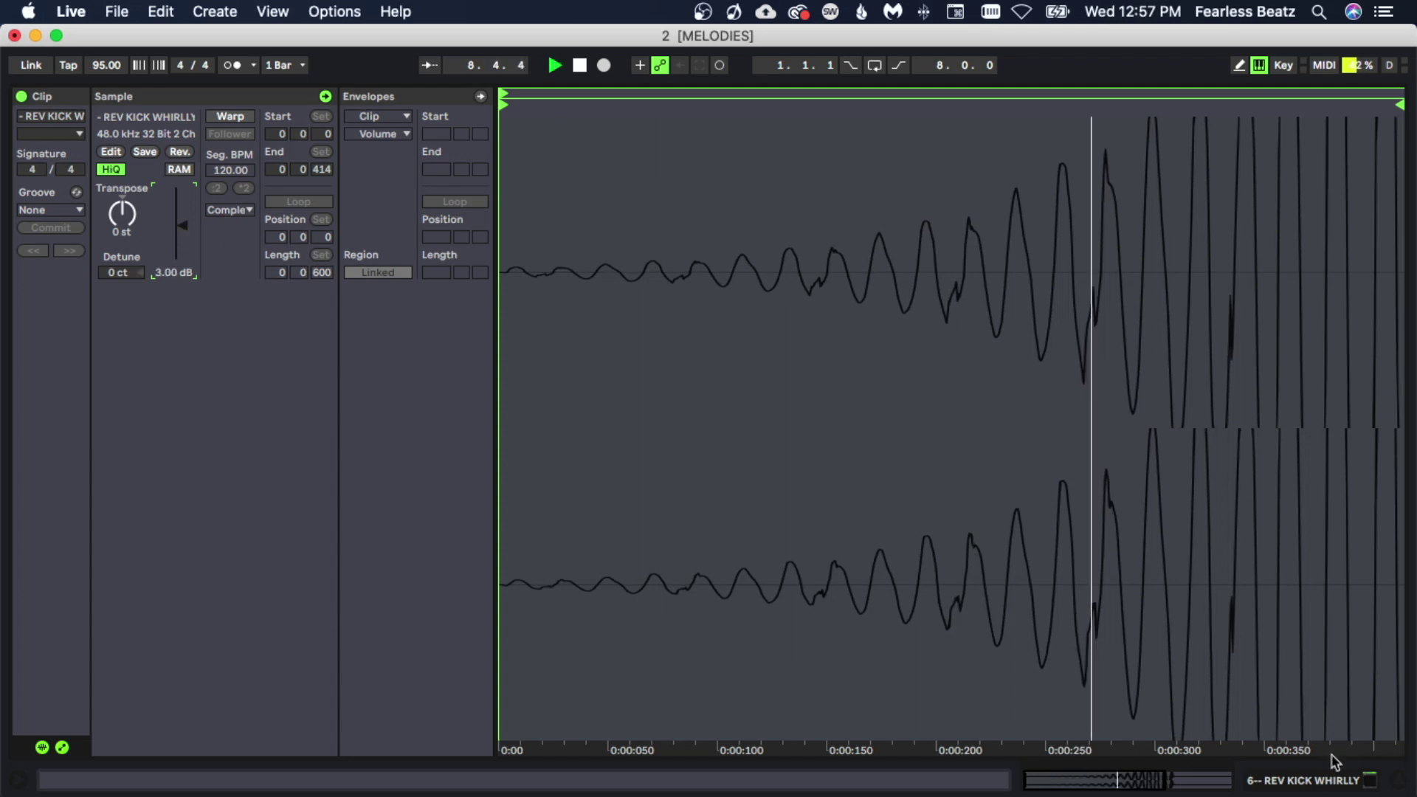
click(1337, 784)
key(space)
key(space)
scroll(874, 490, up, 5)
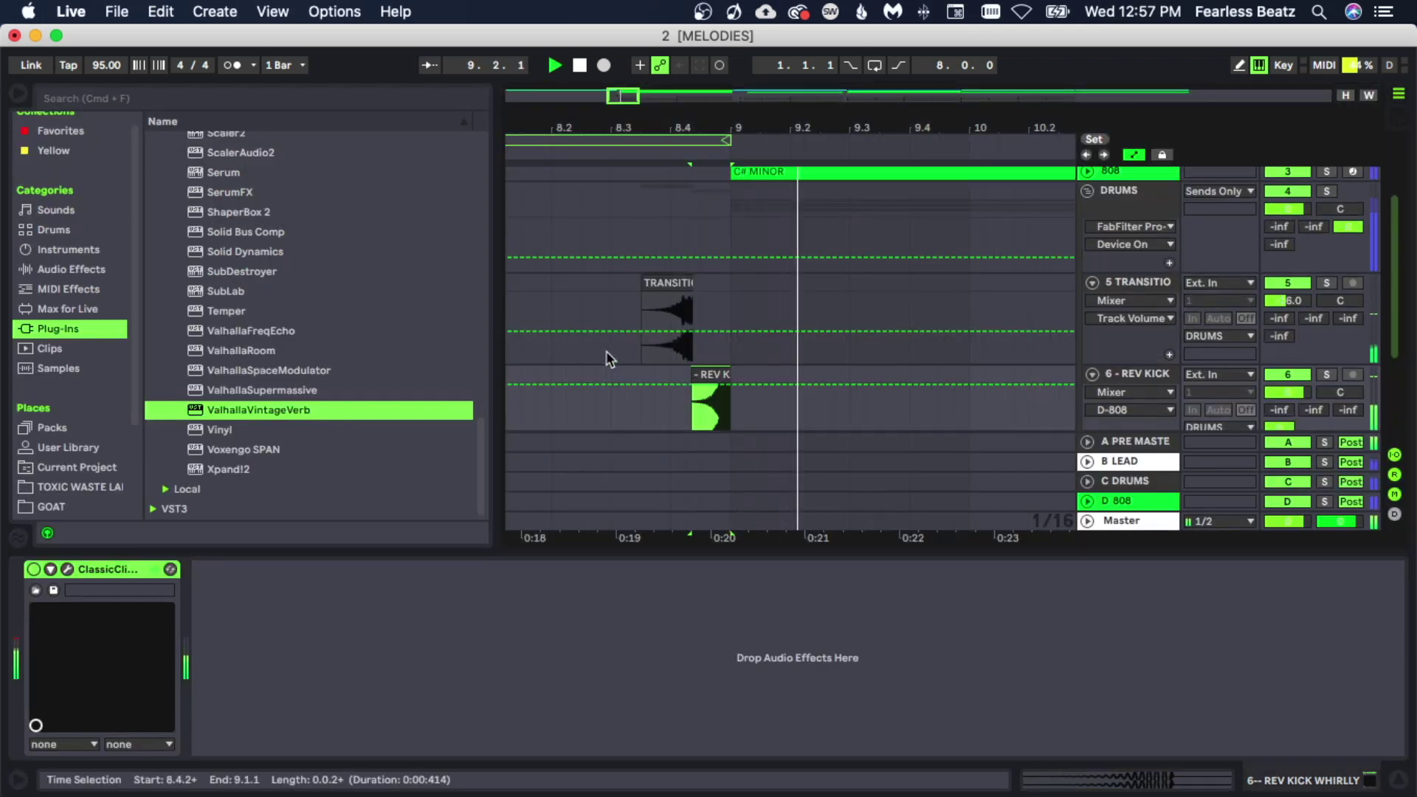
- Replay the transition into bar 9 from 8.2.2 to check the balance of the two effects
key(space)
click(567, 358)
key(space)
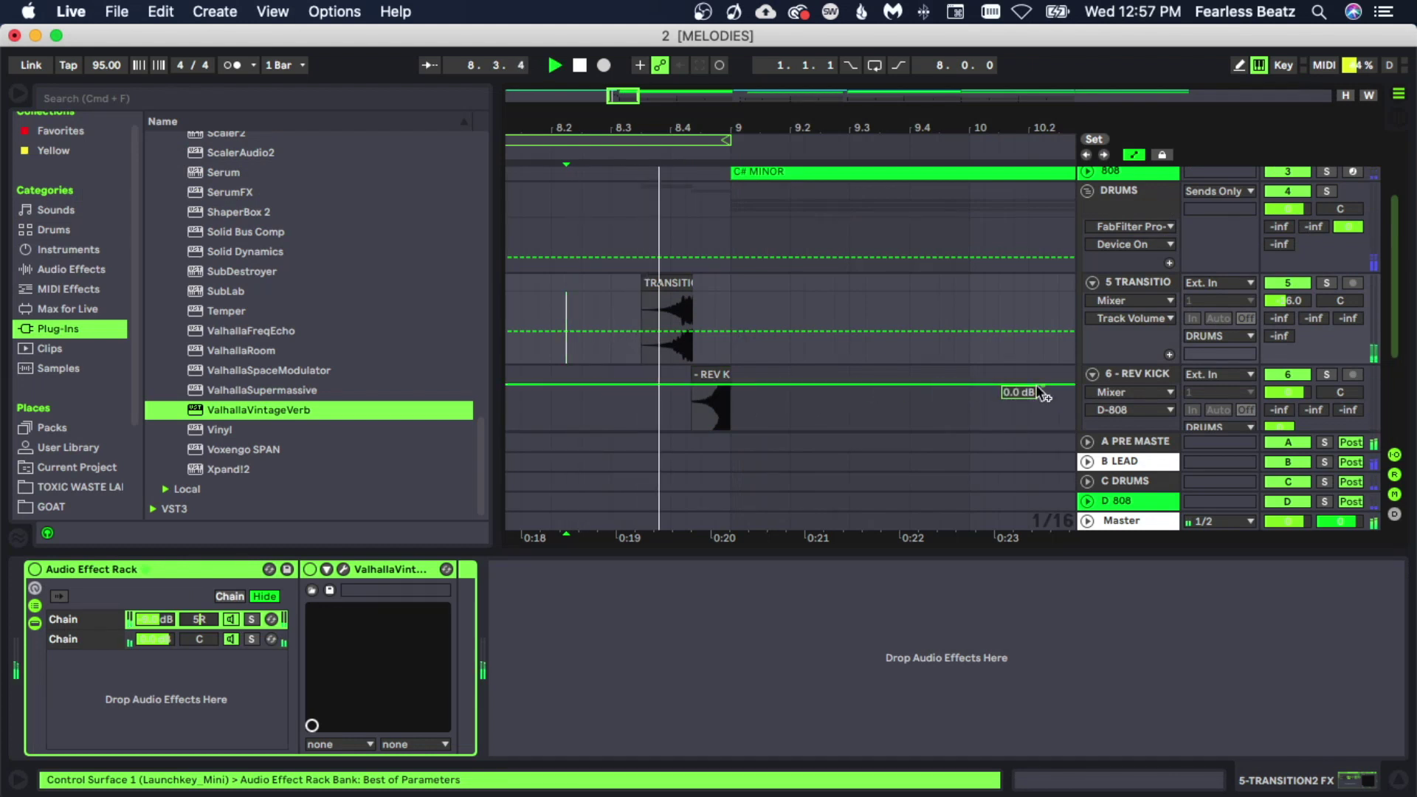
scroll(875, 387, down, 3)
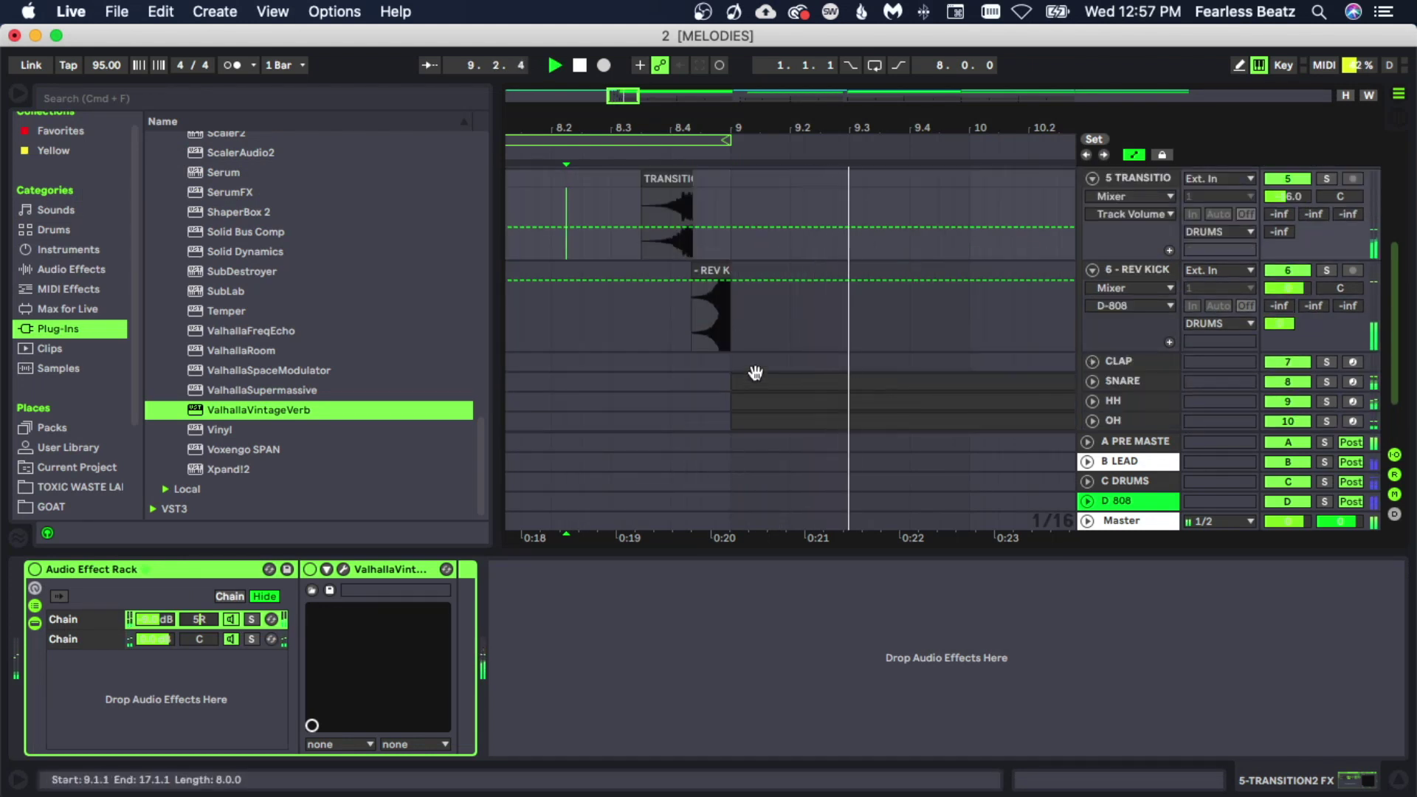
key(space)
key(space)
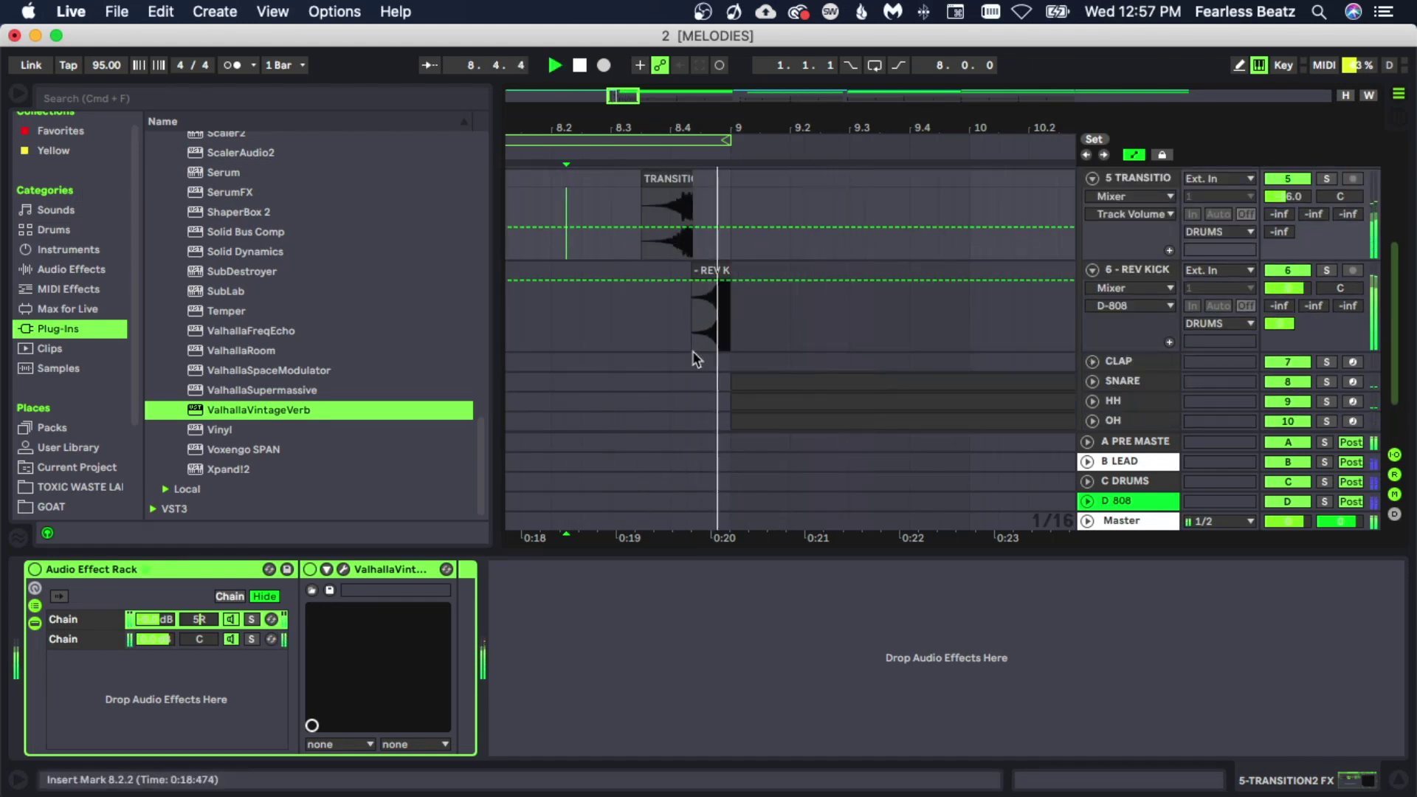
- Fold the reversed kick and TRANSITION2 FX tracks in the arrangement
click(1092, 271)
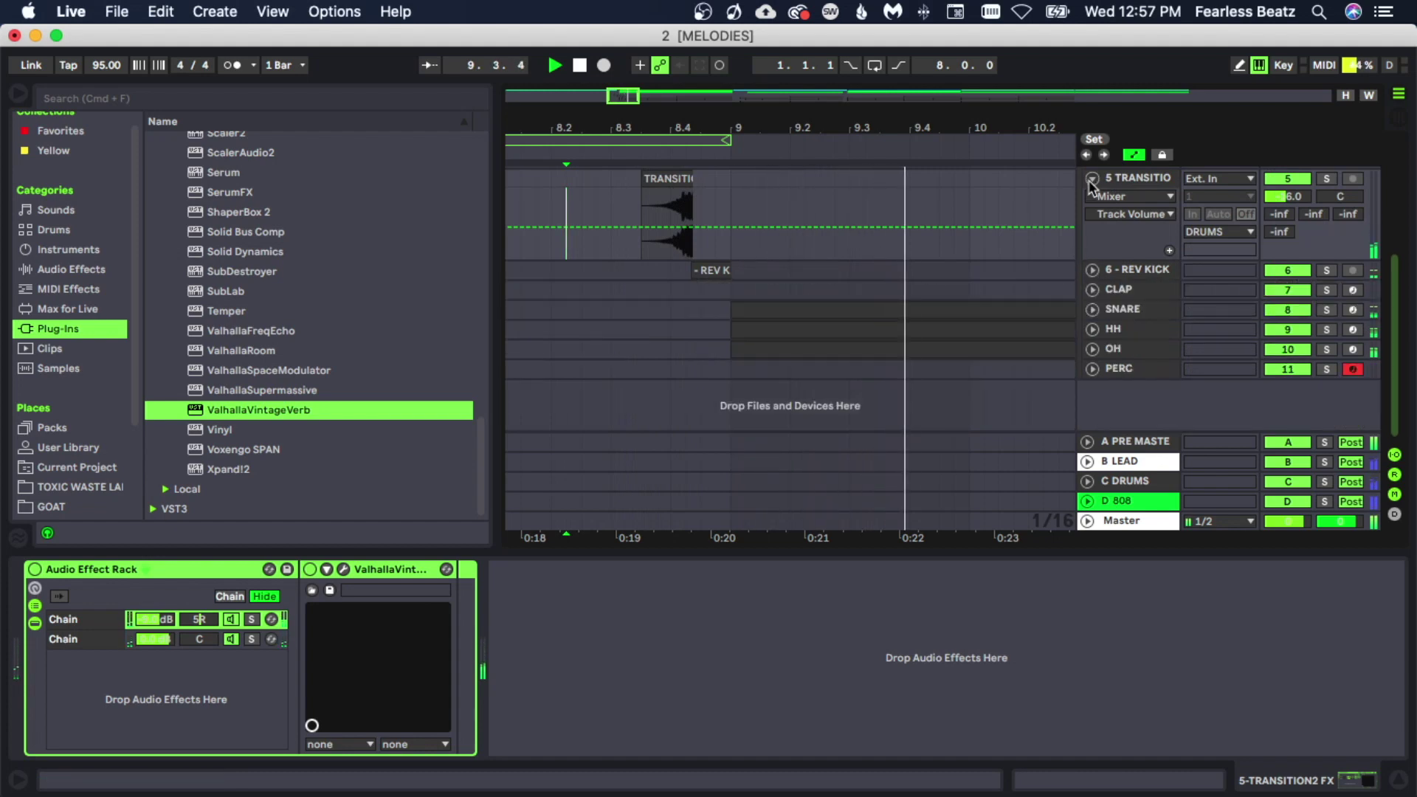
click(1092, 181)
scroll(756, 284, up, 5)
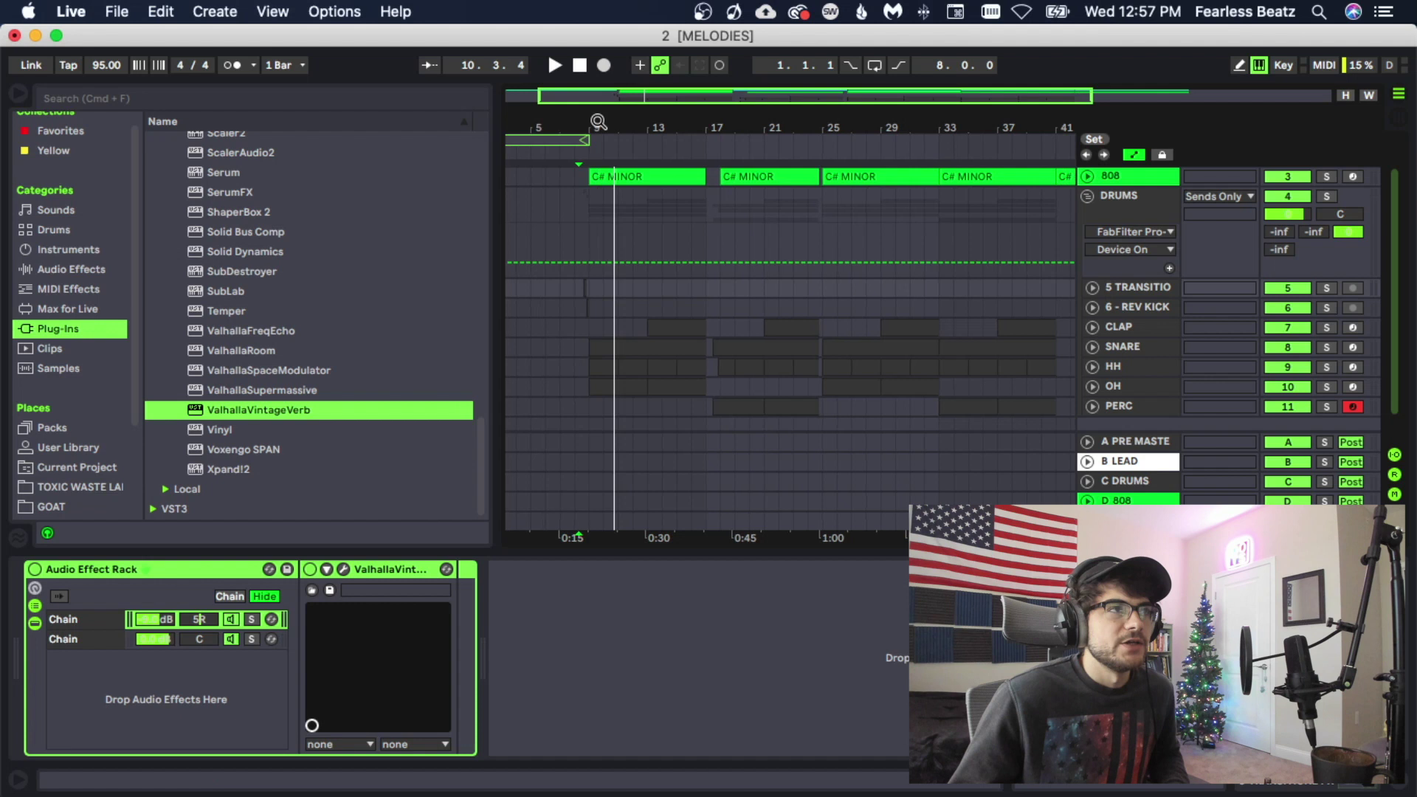
- Duplicate bars 1 to 17 of the TRANSITION2 FX and reversed kick tracks so the transition repeats before bar 25
drag(598, 122, 606, 110)
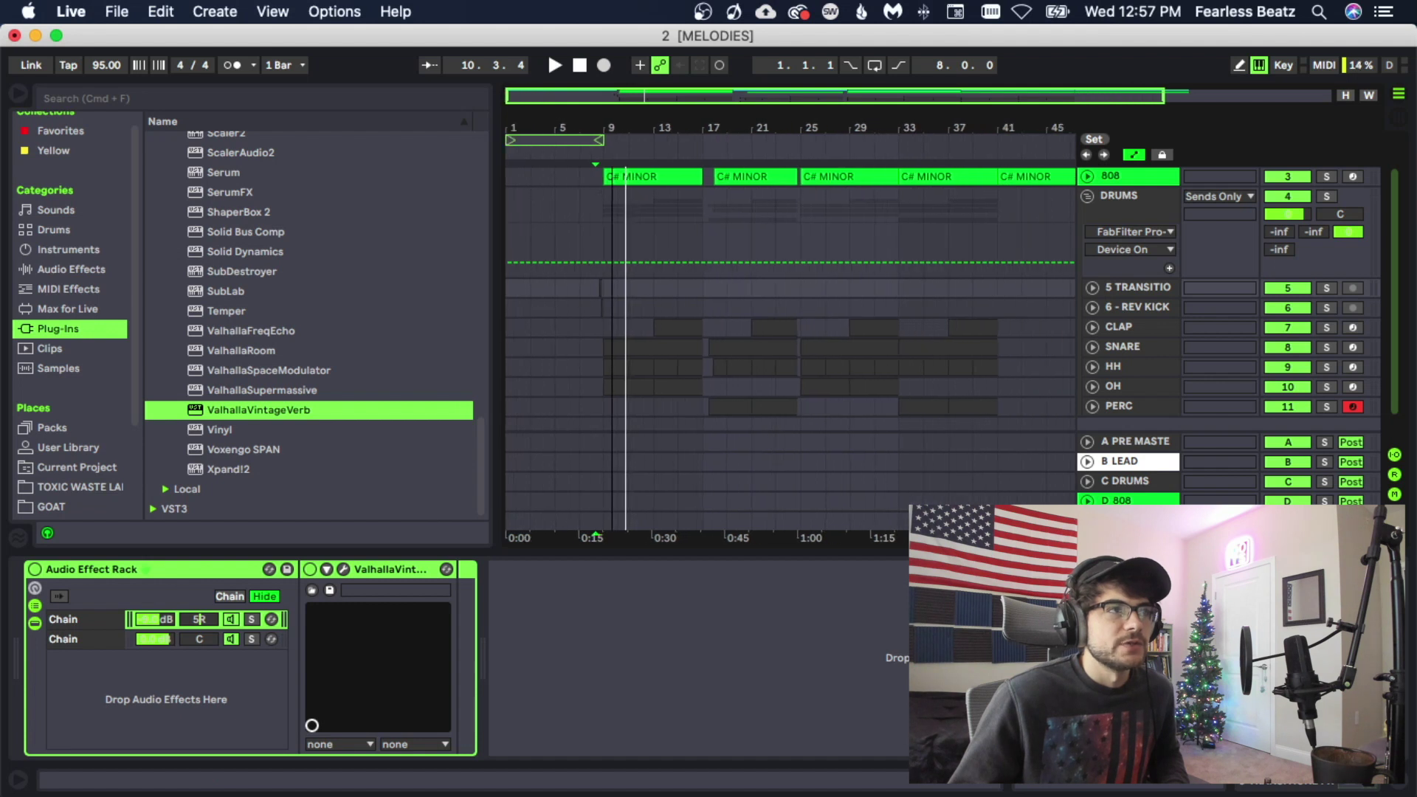
drag(511, 290, 700, 305)
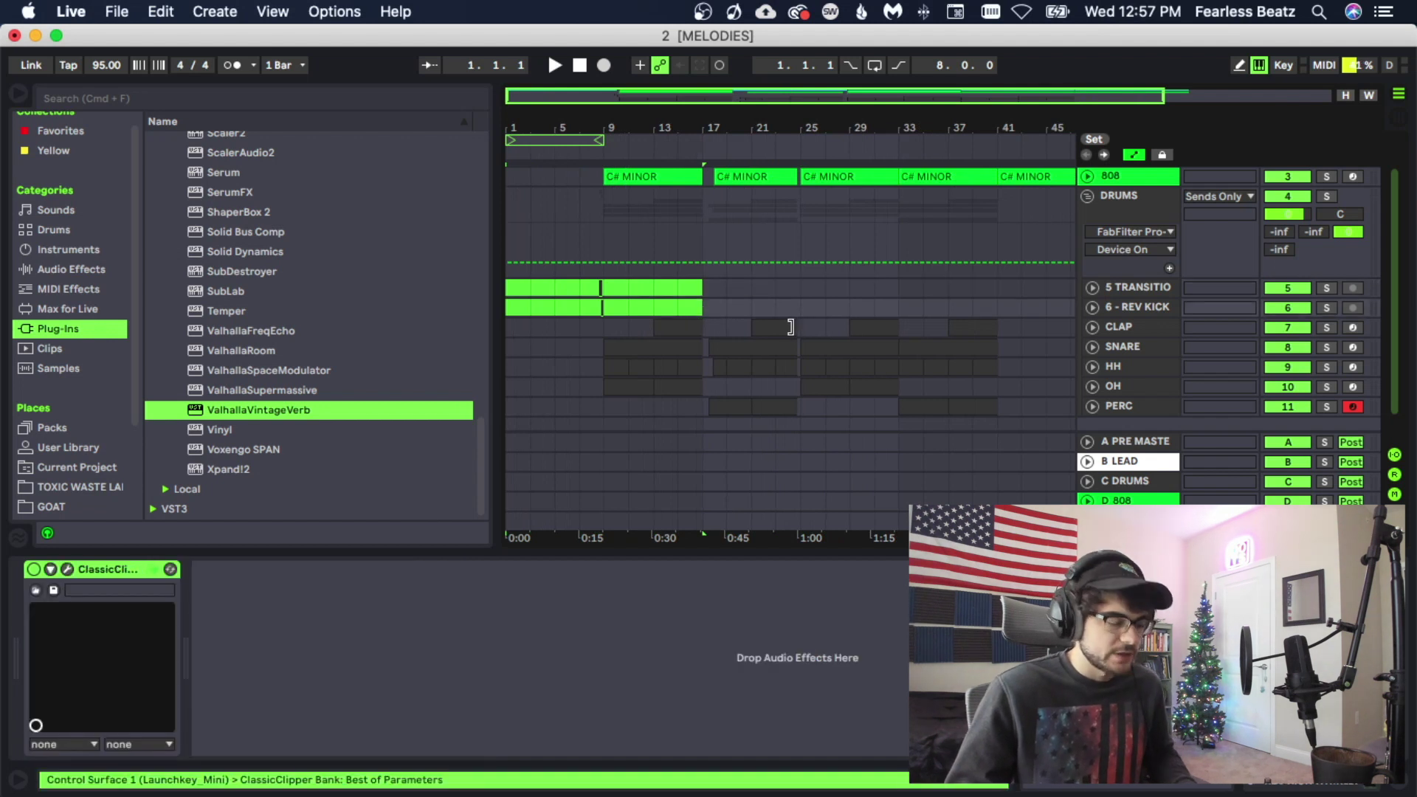
key(cmd+d)
click(819, 300)
click(772, 301)
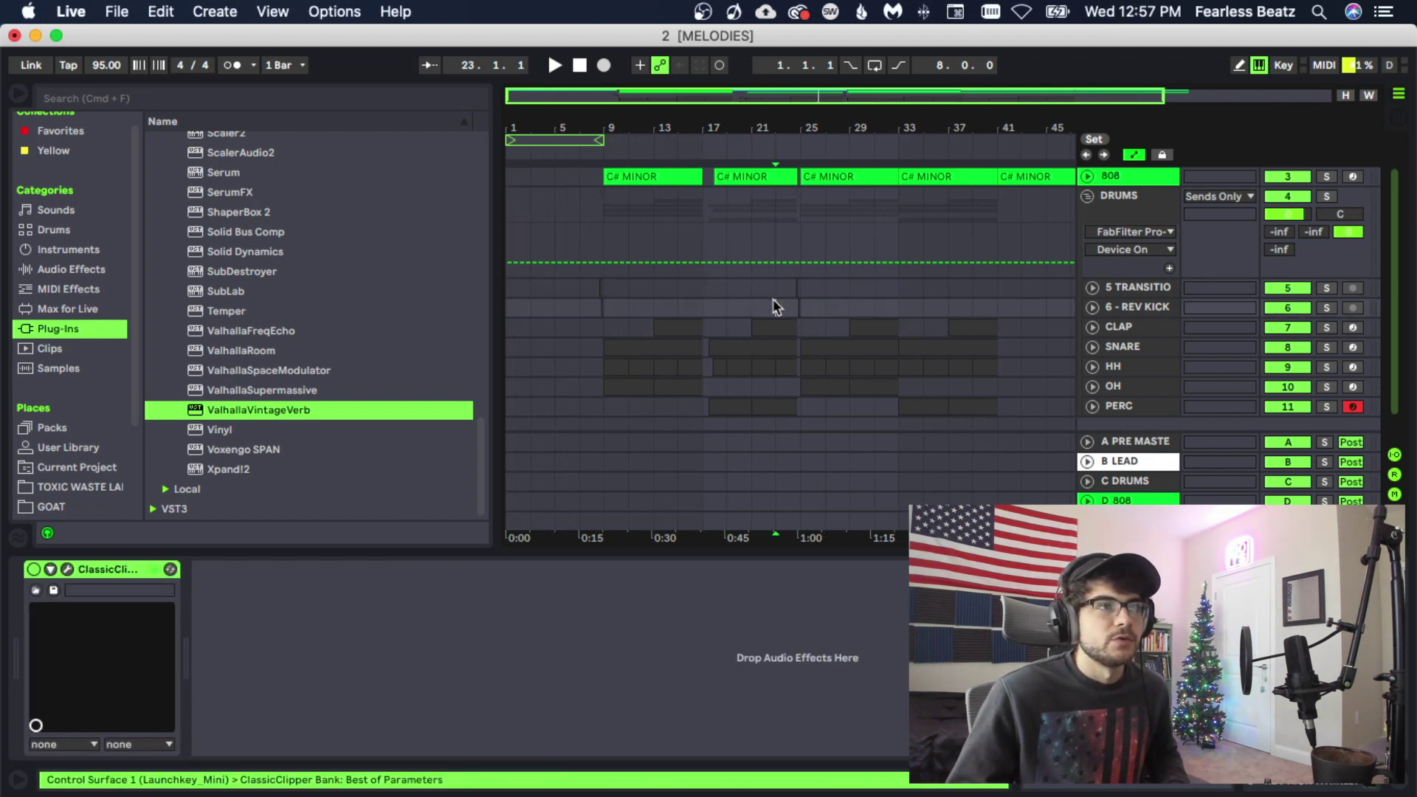
- Play the transition into bar 25 and trim the end of the preceding melody clip back to 24.4.1
mouse_move(809, 115)
mouse_down()
mouse_move(787, 158)
mouse_move(811, 191)
mouse_up()
key(space)
scroll(734, 383, up, 2)
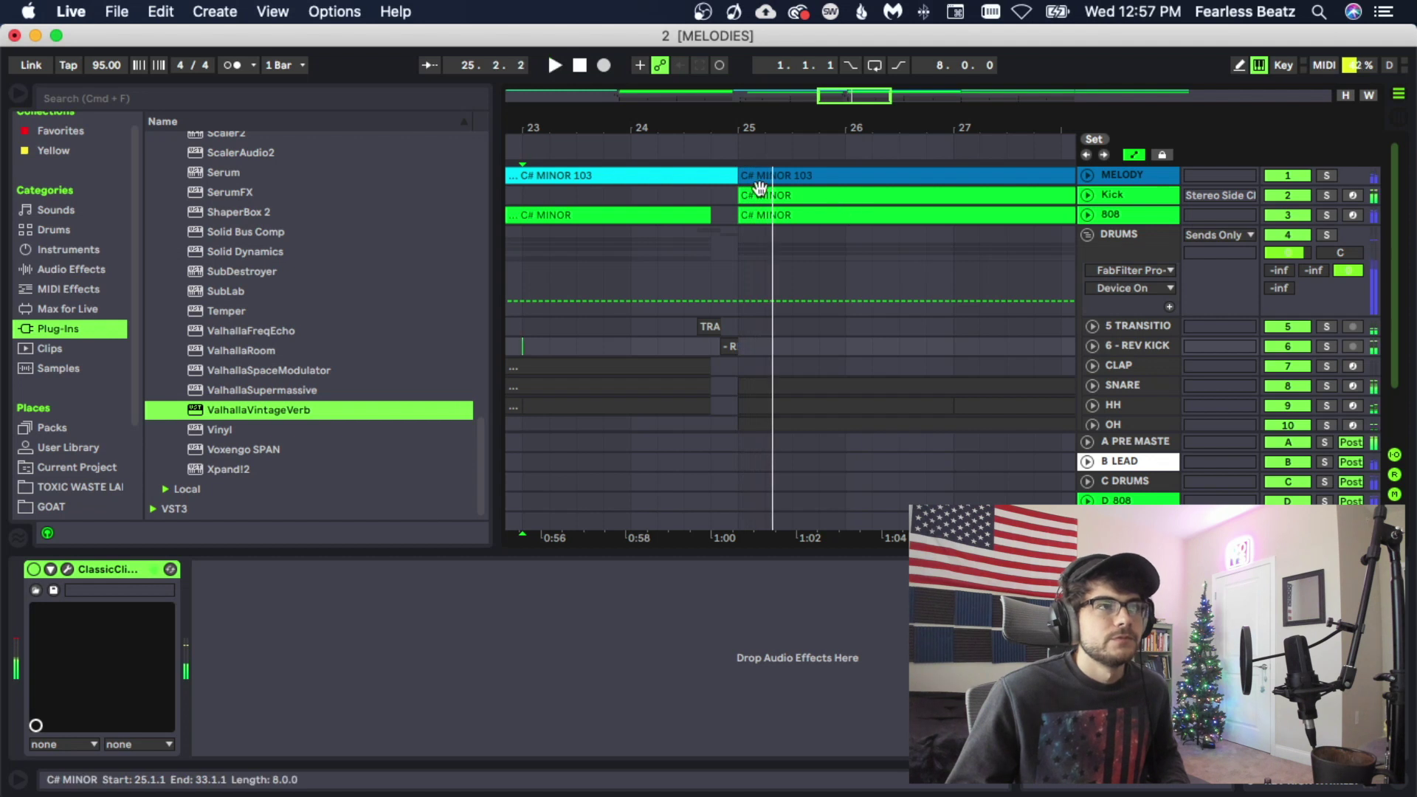
key(space)
drag(734, 177, 713, 179)
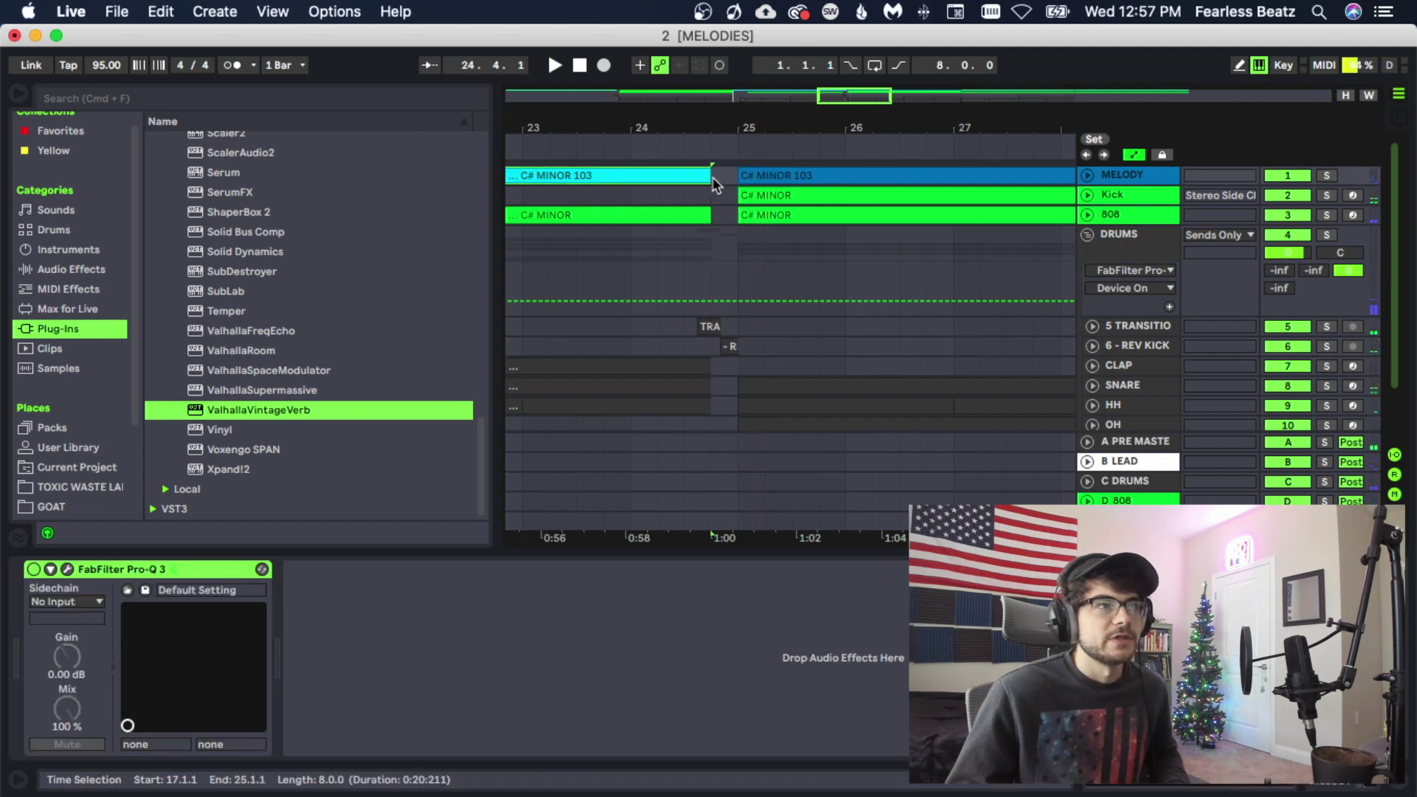
- Play from 24.1.1 to check the melody dropout before bar 25
click(631, 248)
key(space)
scroll(806, 263, down, 2)
scroll(746, 255, up, 1)
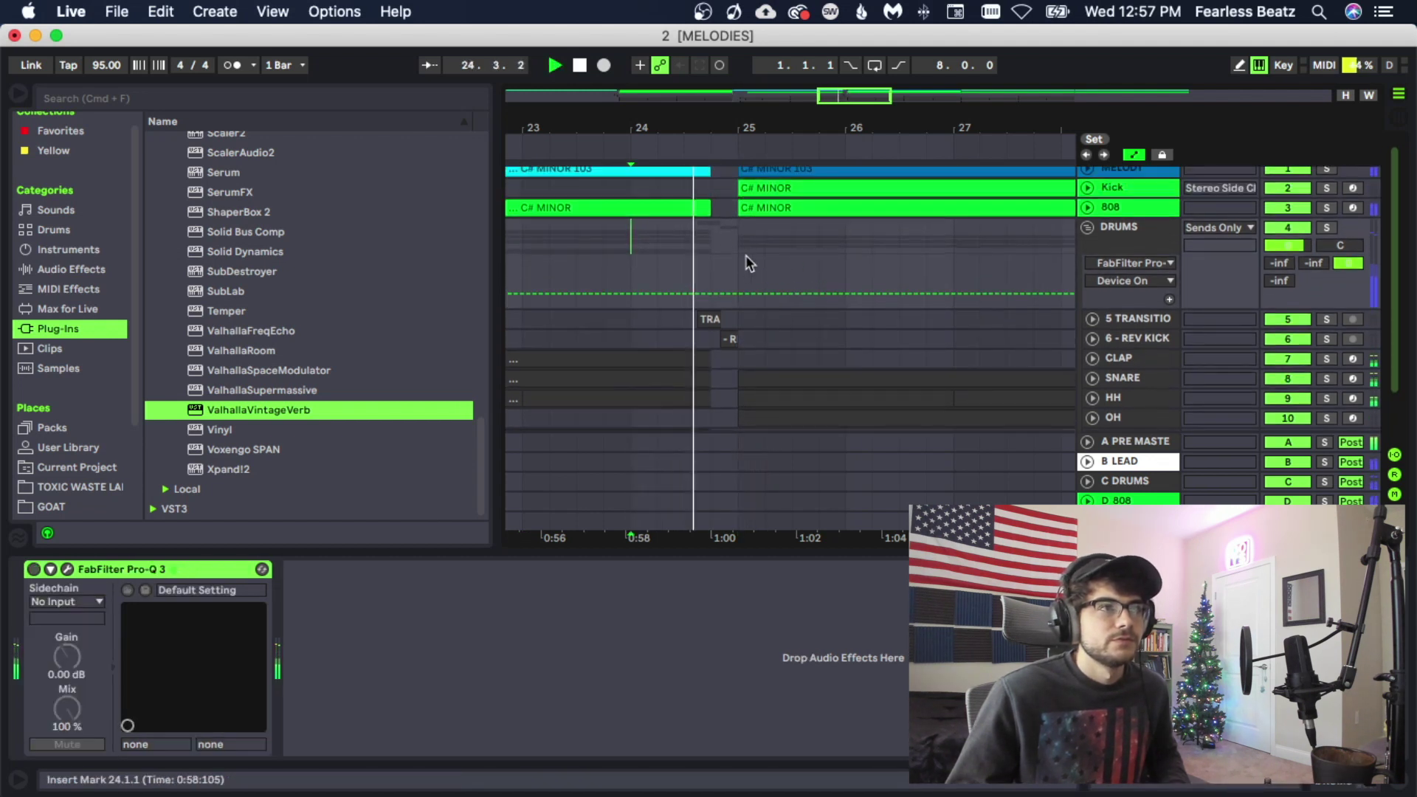
scroll(877, 265, down, 2)
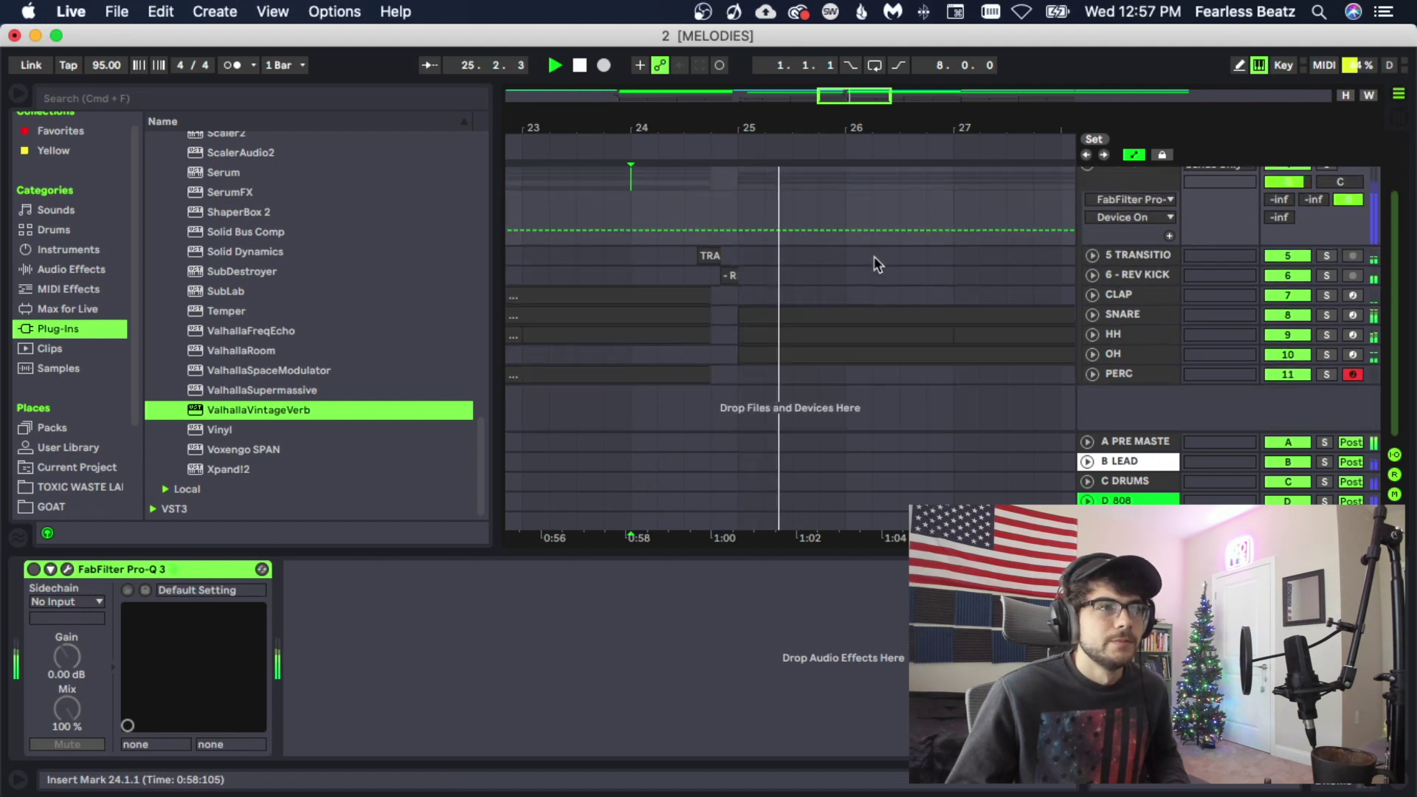
- Copy the trimmed melody clip from bar 17 over the one at bar 33 and extend its end to 41.1.1
scroll(877, 264, up, 3)
drag(850, 128, 798, 44)
drag(908, 221, 984, 223)
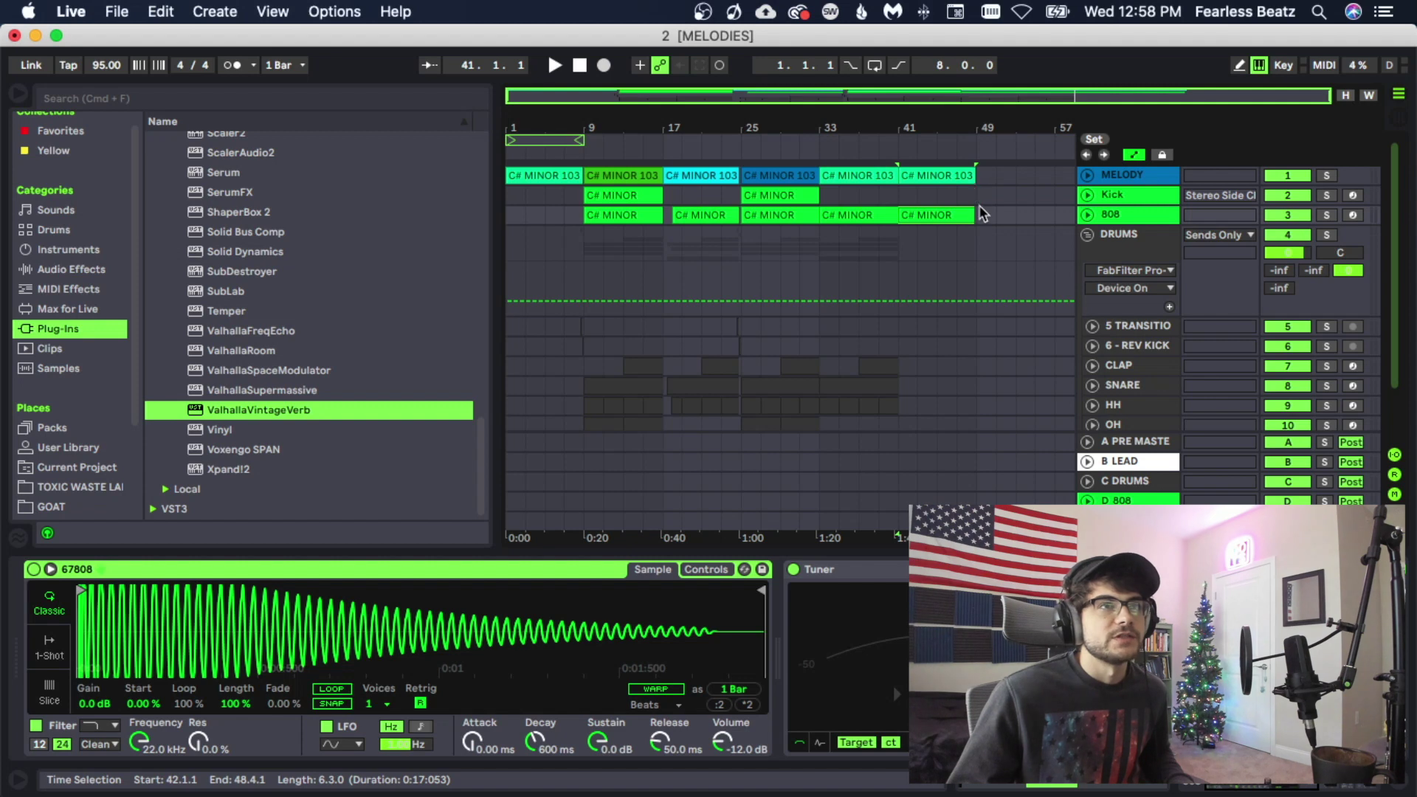
click(680, 175)
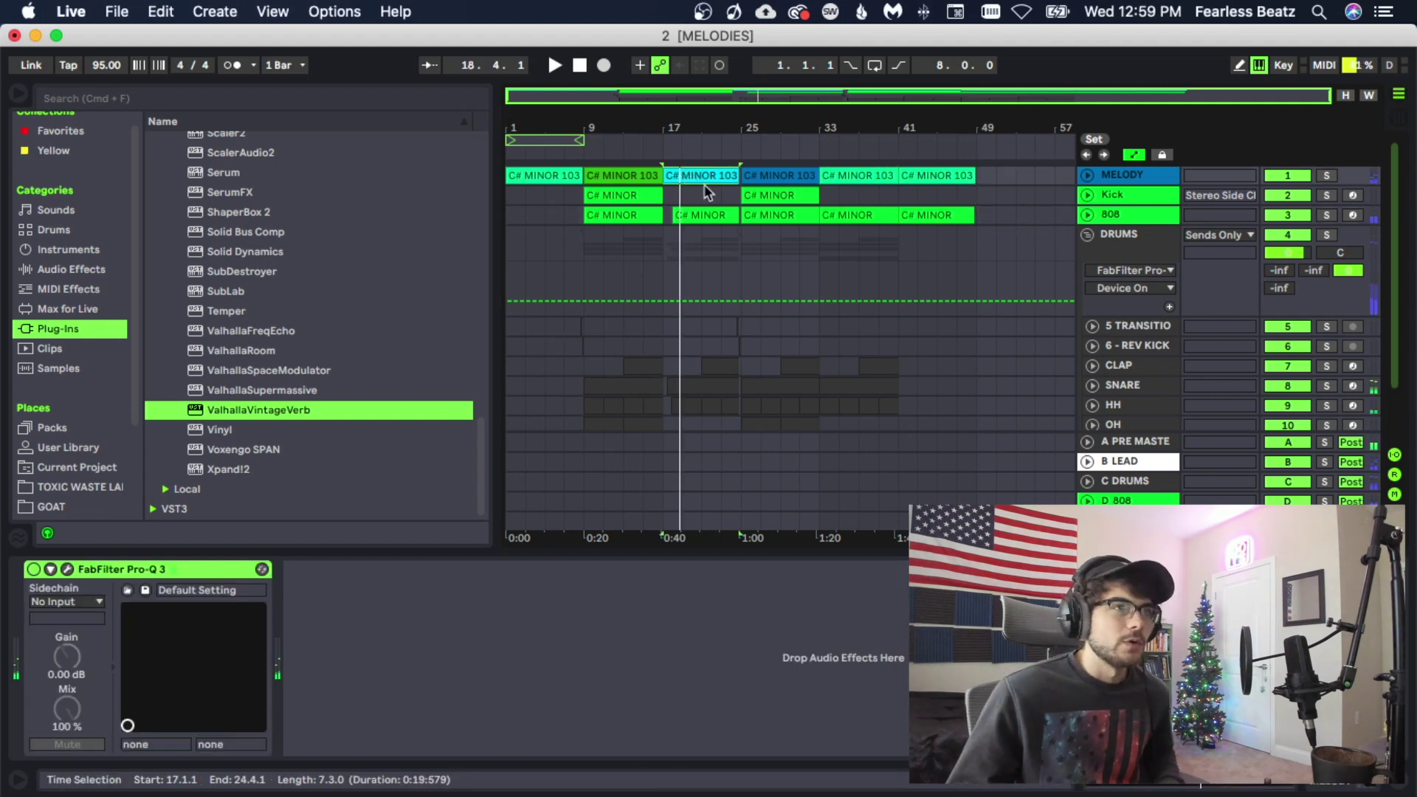
drag(710, 176, 864, 180)
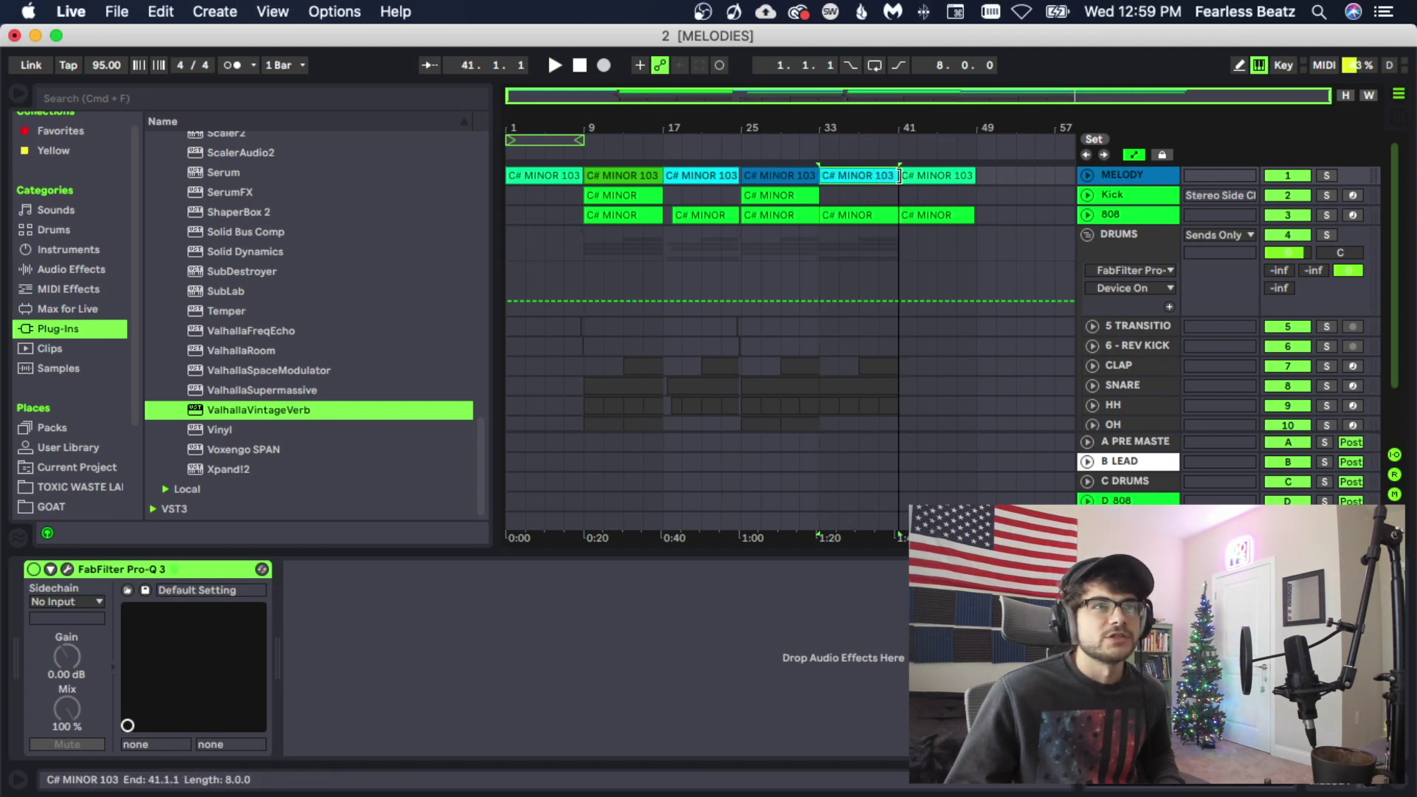
- Compare the melody clips at bars 17 and 33 and look over the drum tracks across the arrangement
click(682, 173)
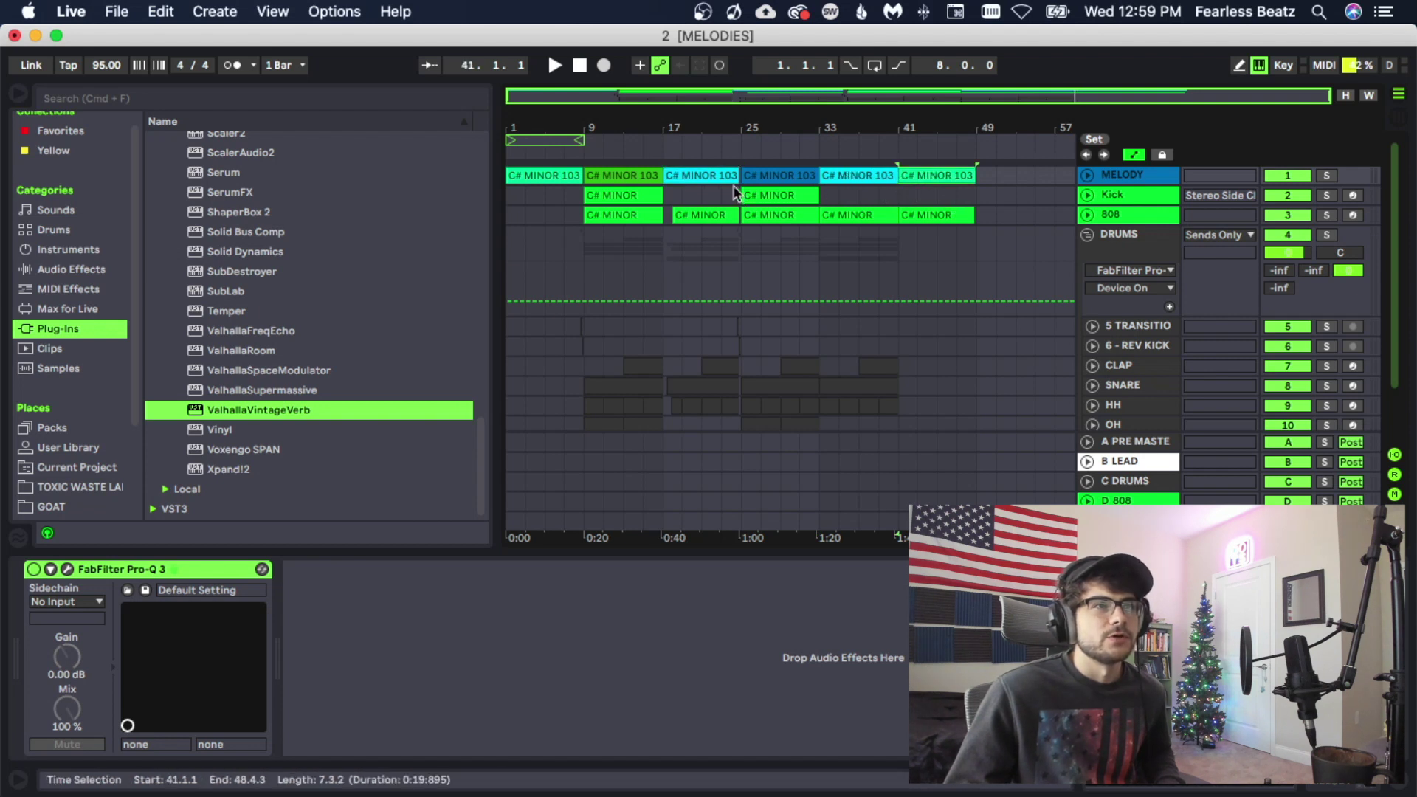
click(720, 179)
click(860, 175)
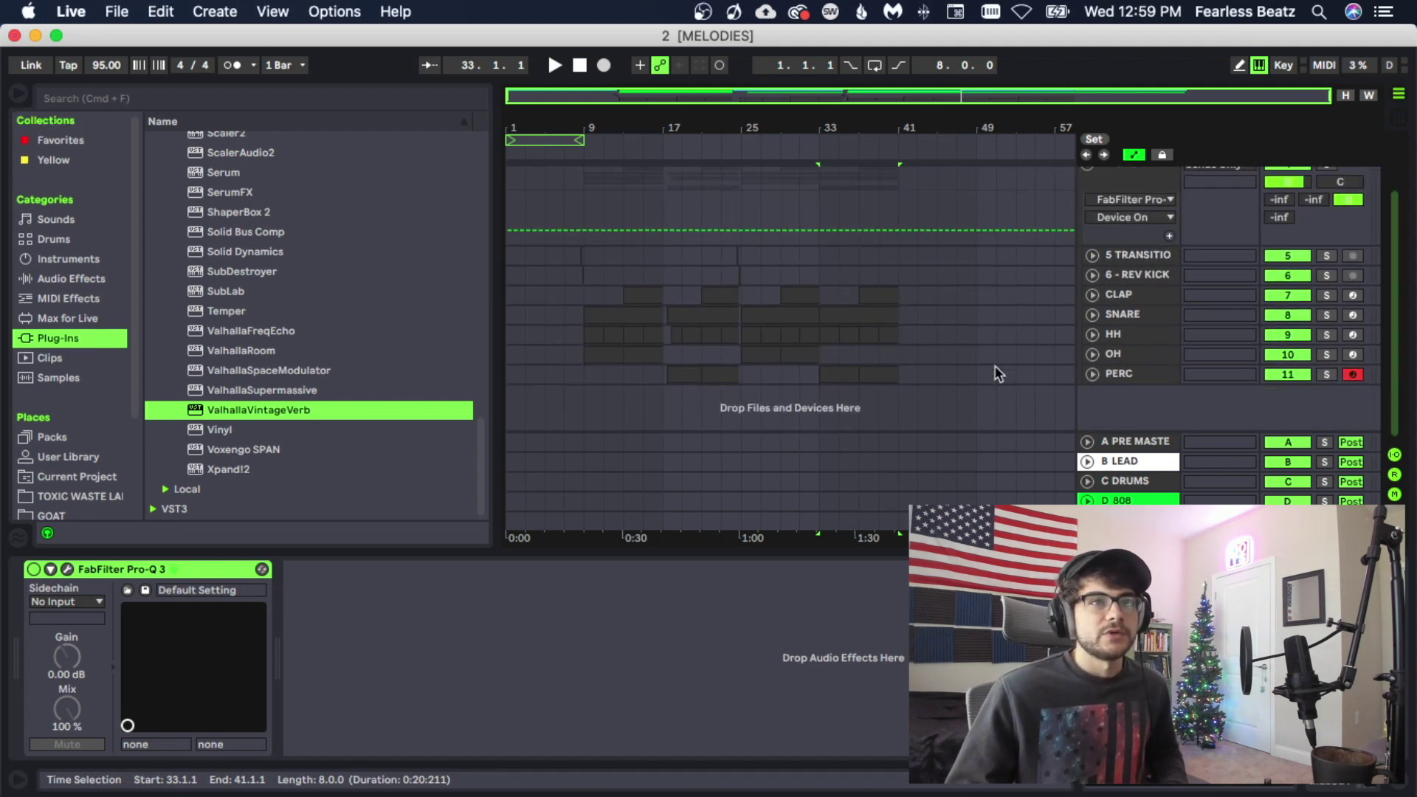
scroll(996, 375, up, 2)
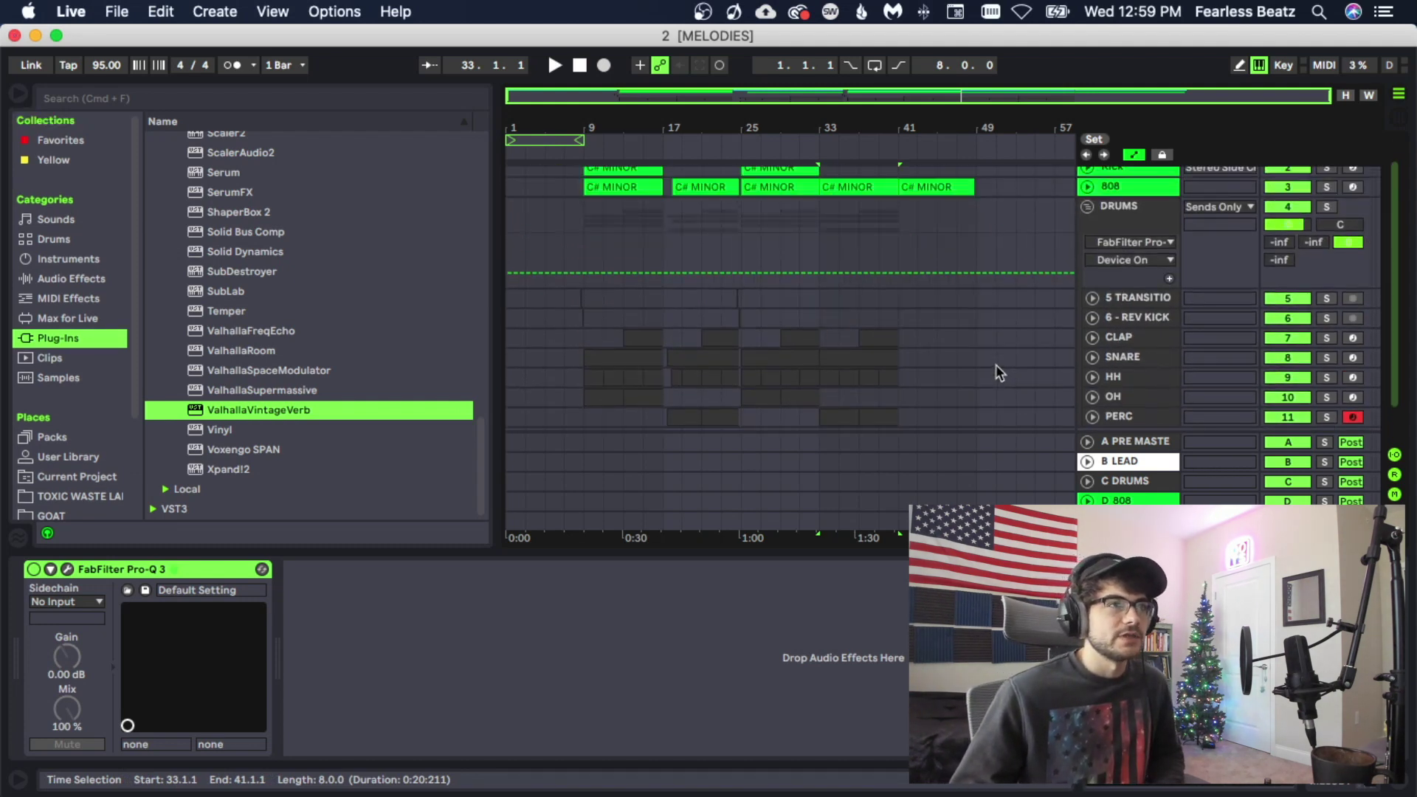
scroll(996, 373, up, 1)
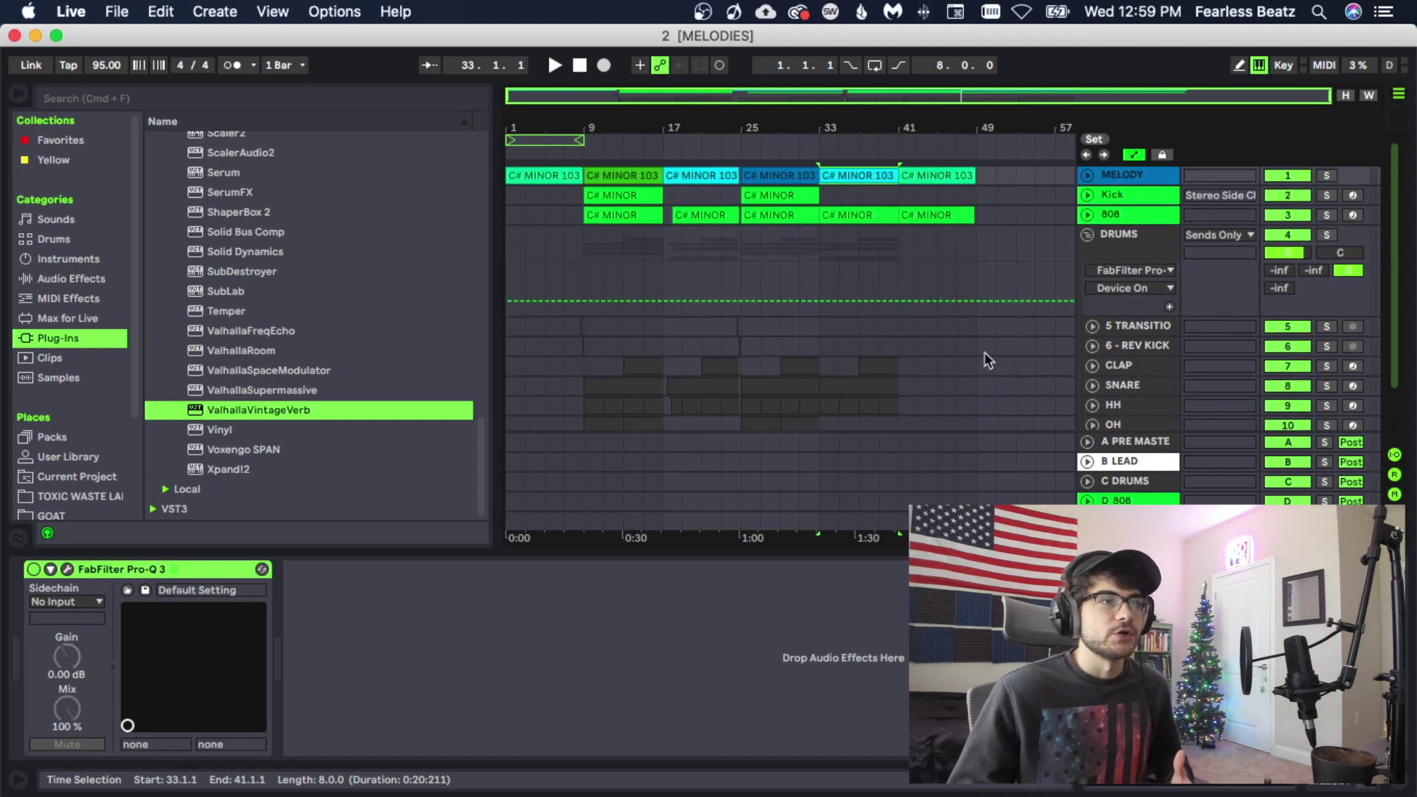
scroll(732, 381, down, 2)
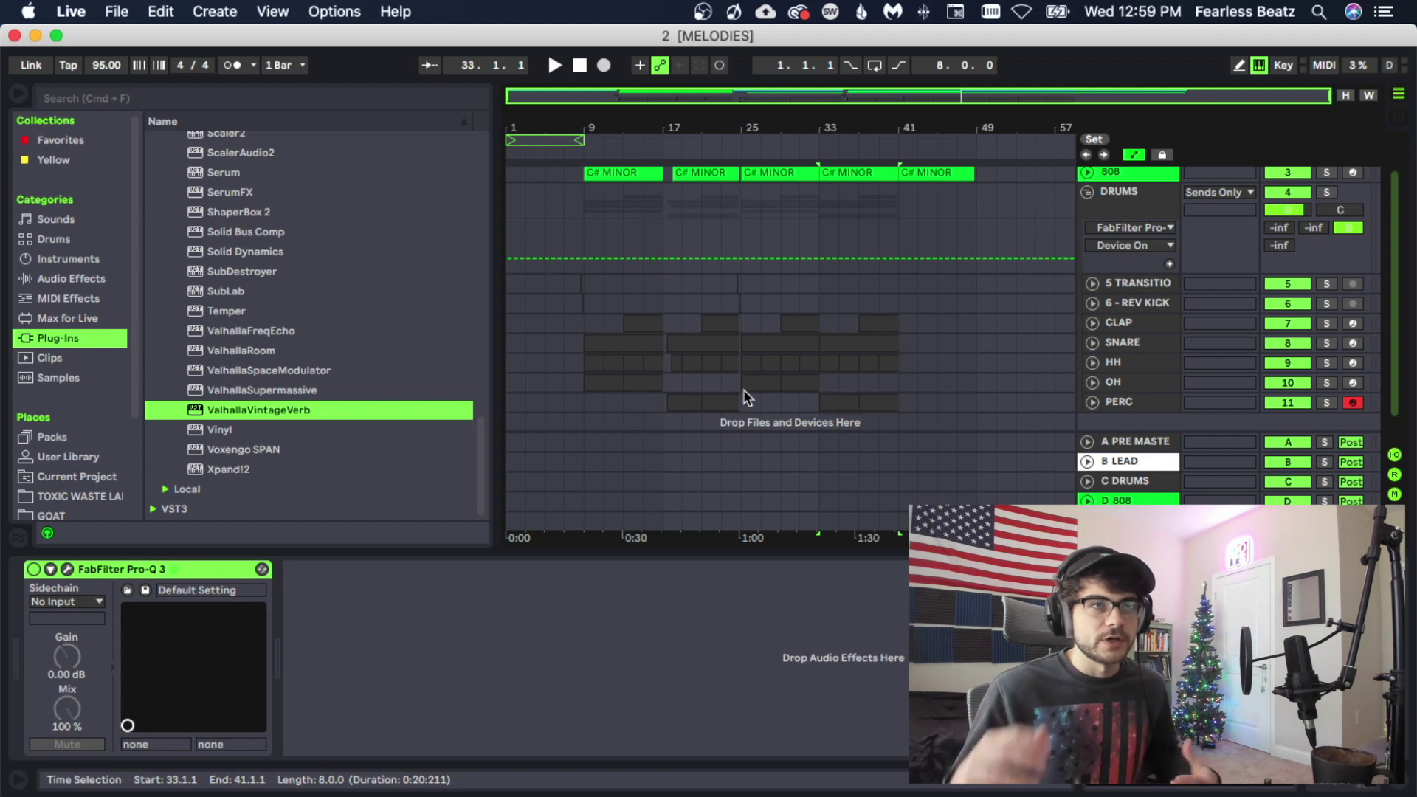
scroll(694, 285, up, 2)
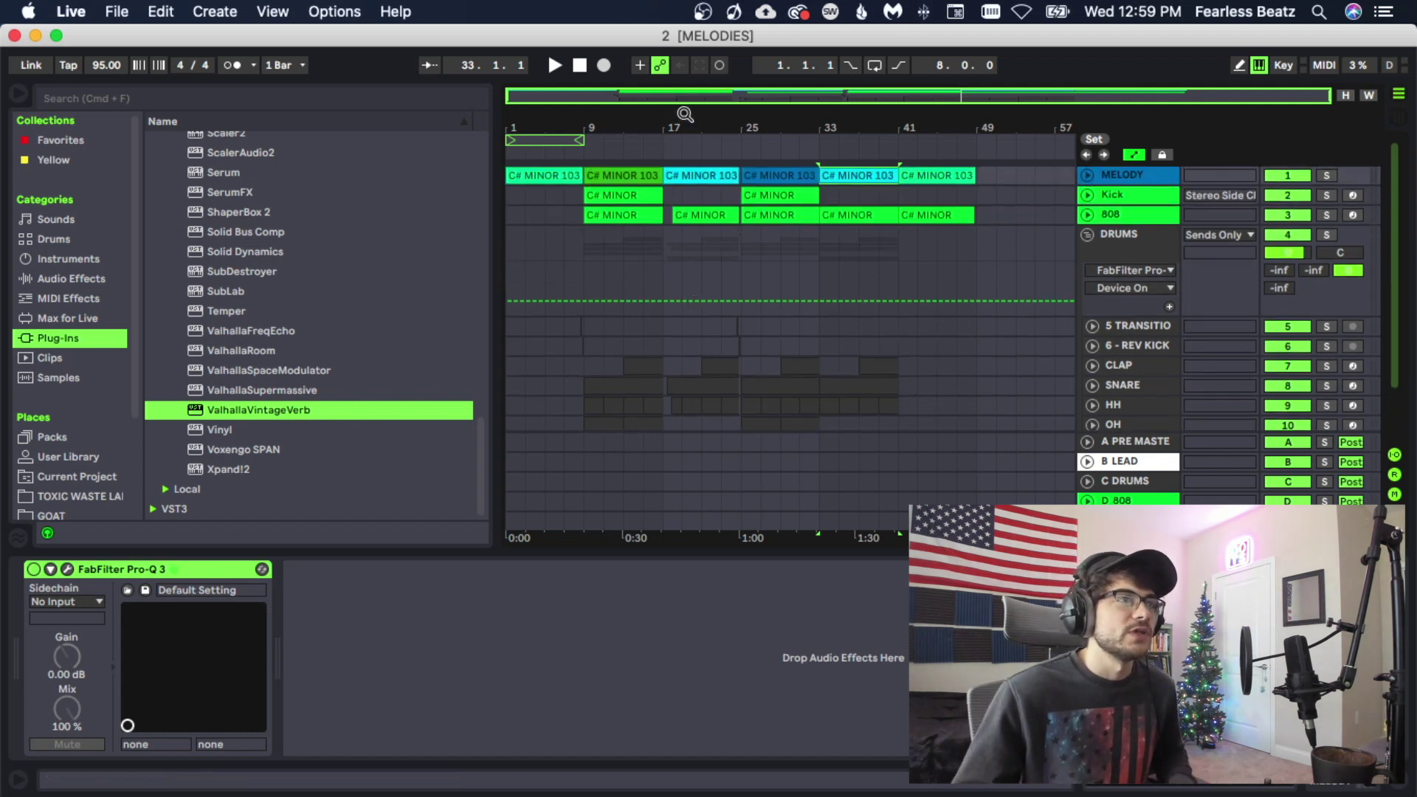
drag(685, 118, 684, 122)
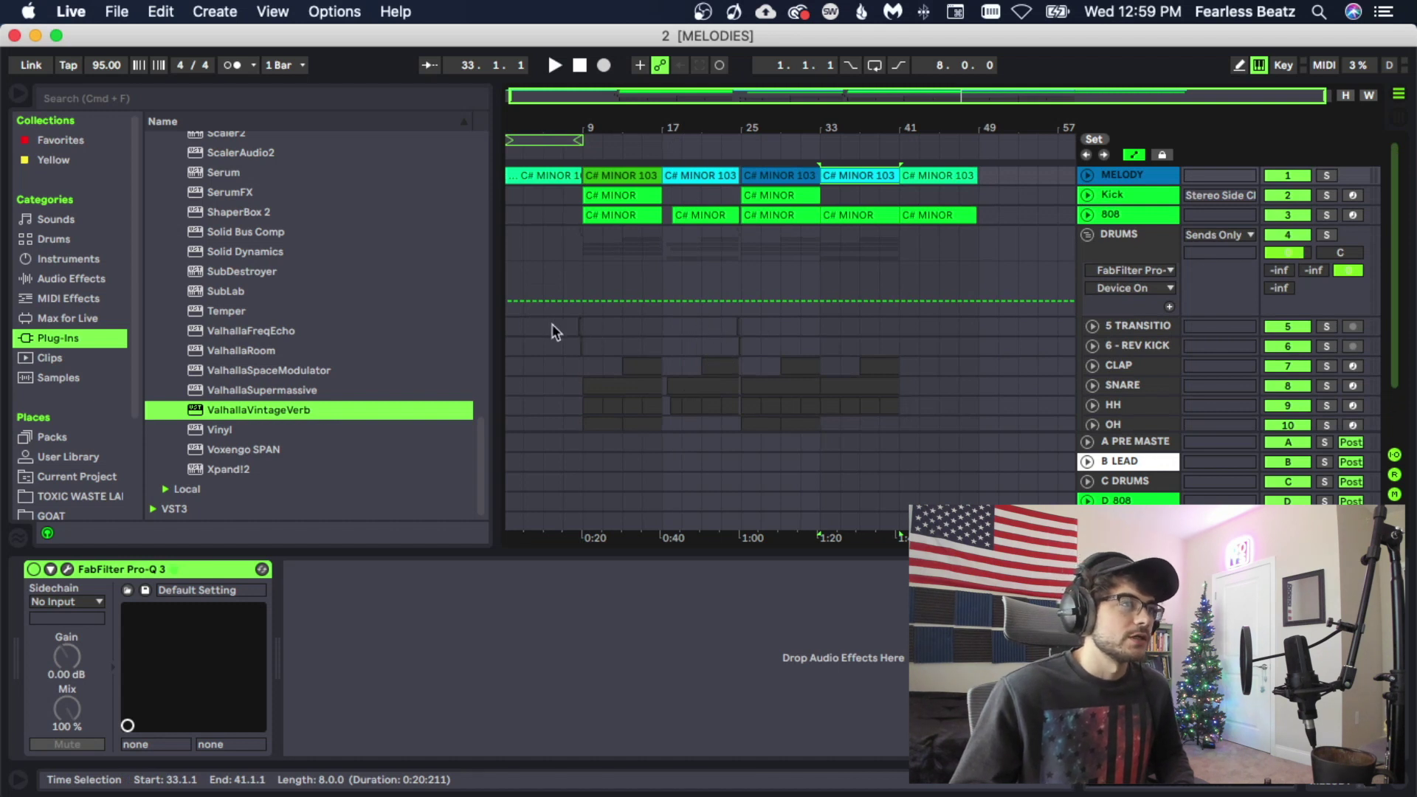
scroll(703, 378, down, 3)
scroll(743, 385, up, 3)
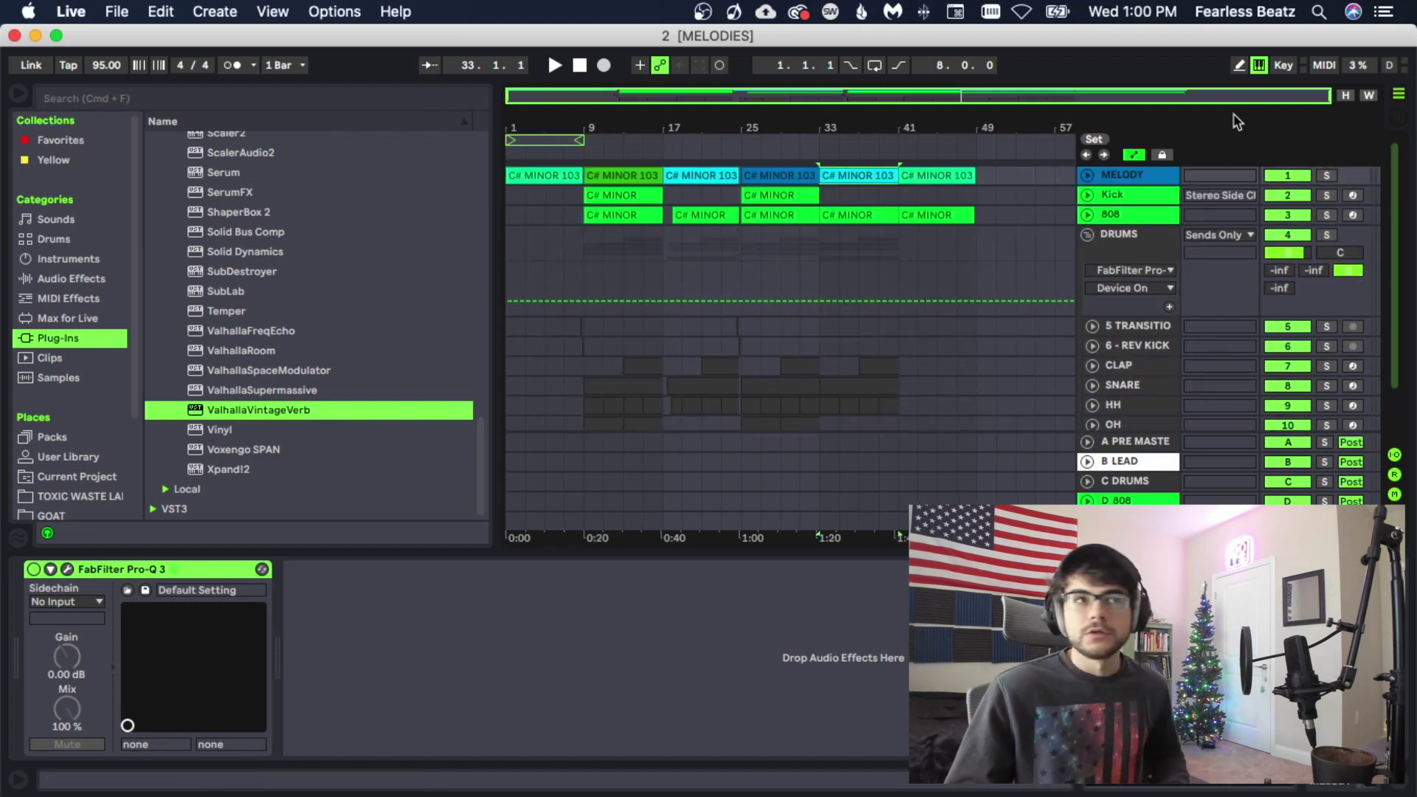
- Play the arrangement from bar 1
click(627, 175)
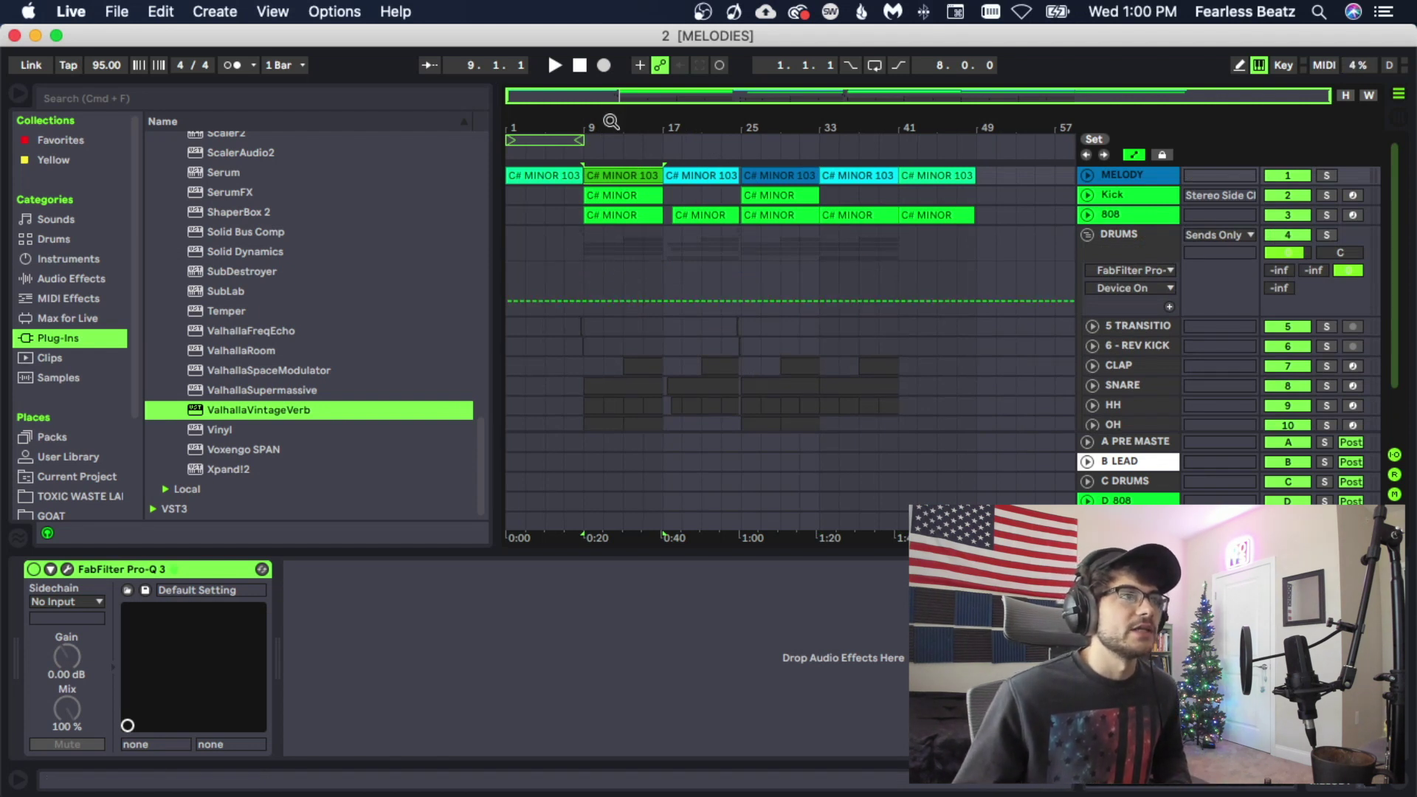
key(space)
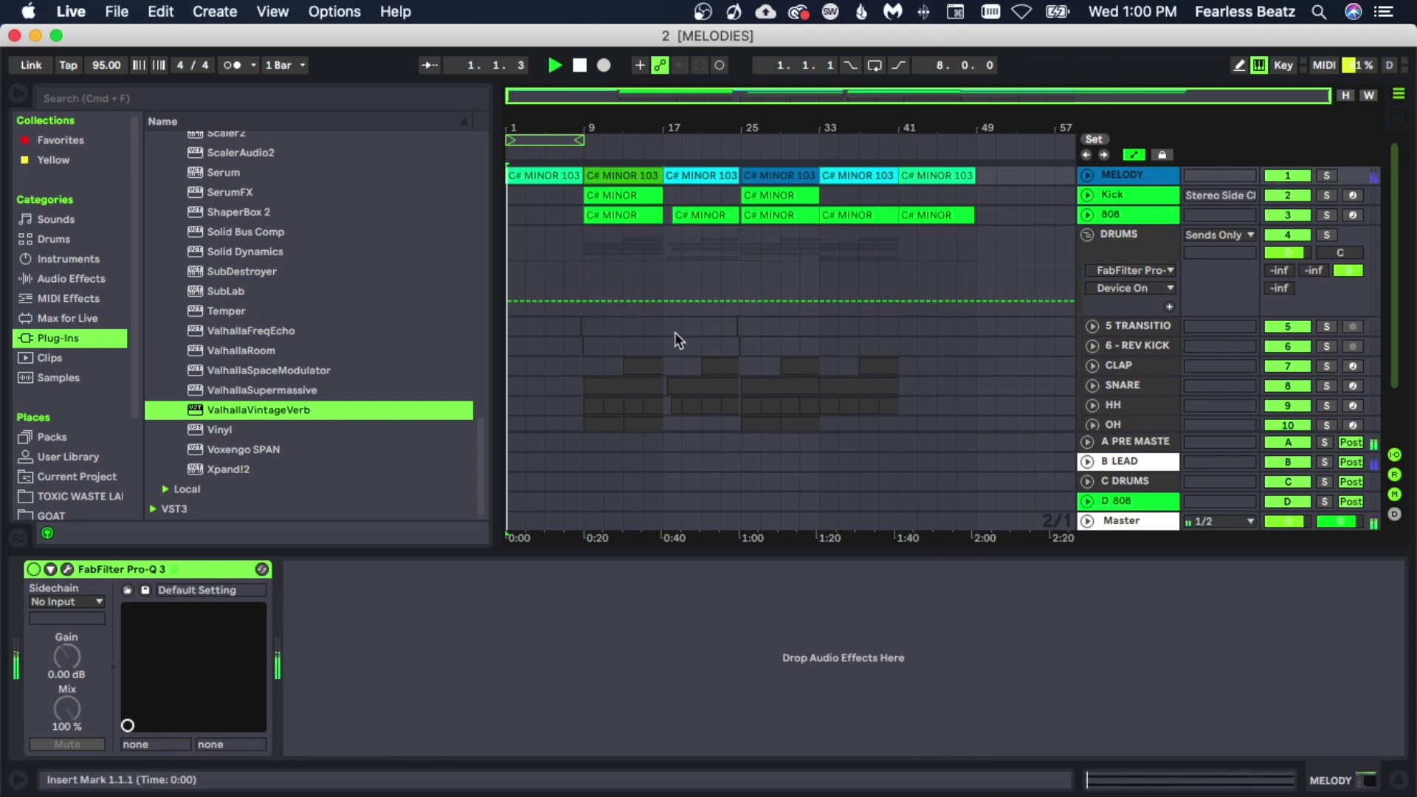
scroll(708, 384, down, 2)
scroll(720, 395, up, 2)
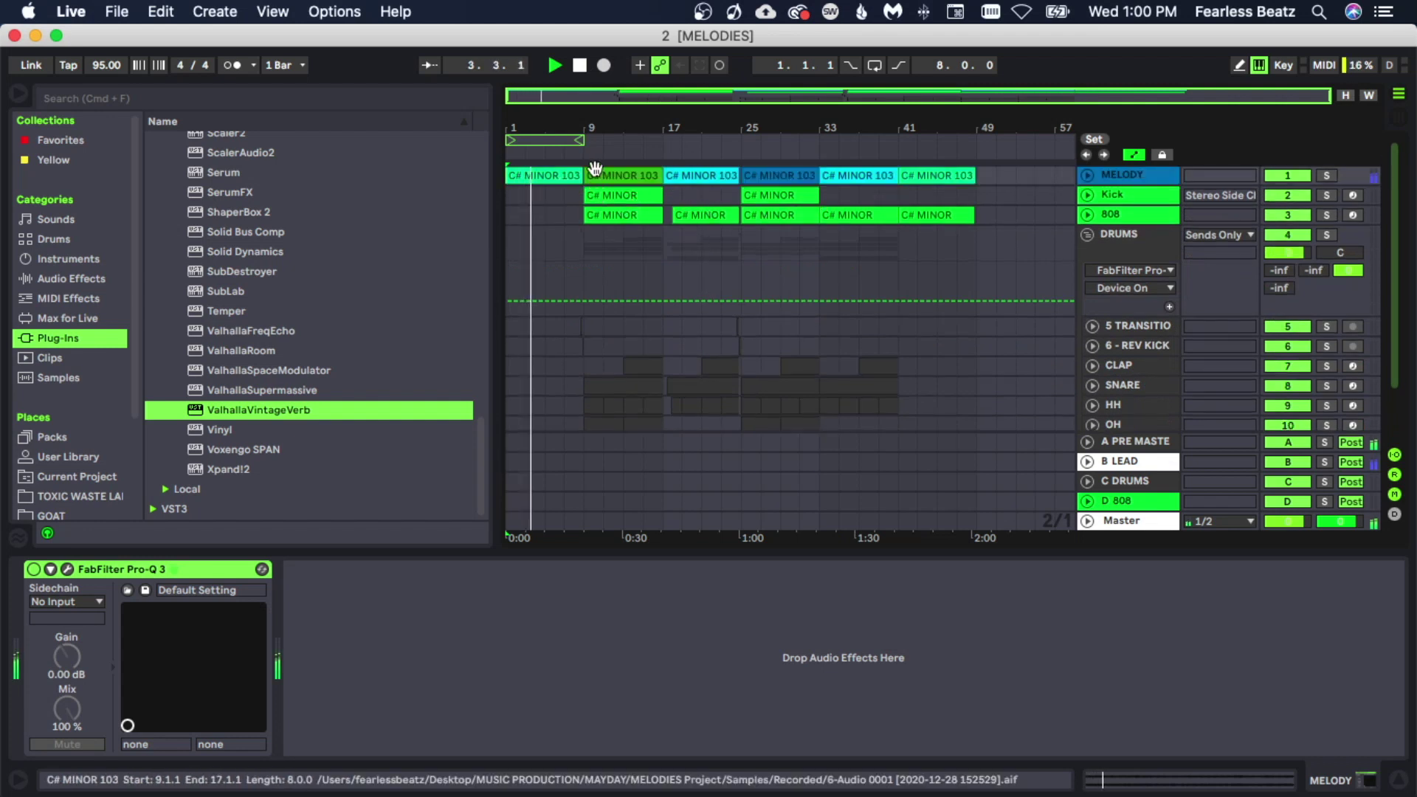
- Duplicate the 40 bars from bar 9 to bar 49 on all melody, 808 and drum tracks, starting at bar 49
scroll(604, 361, down, 2)
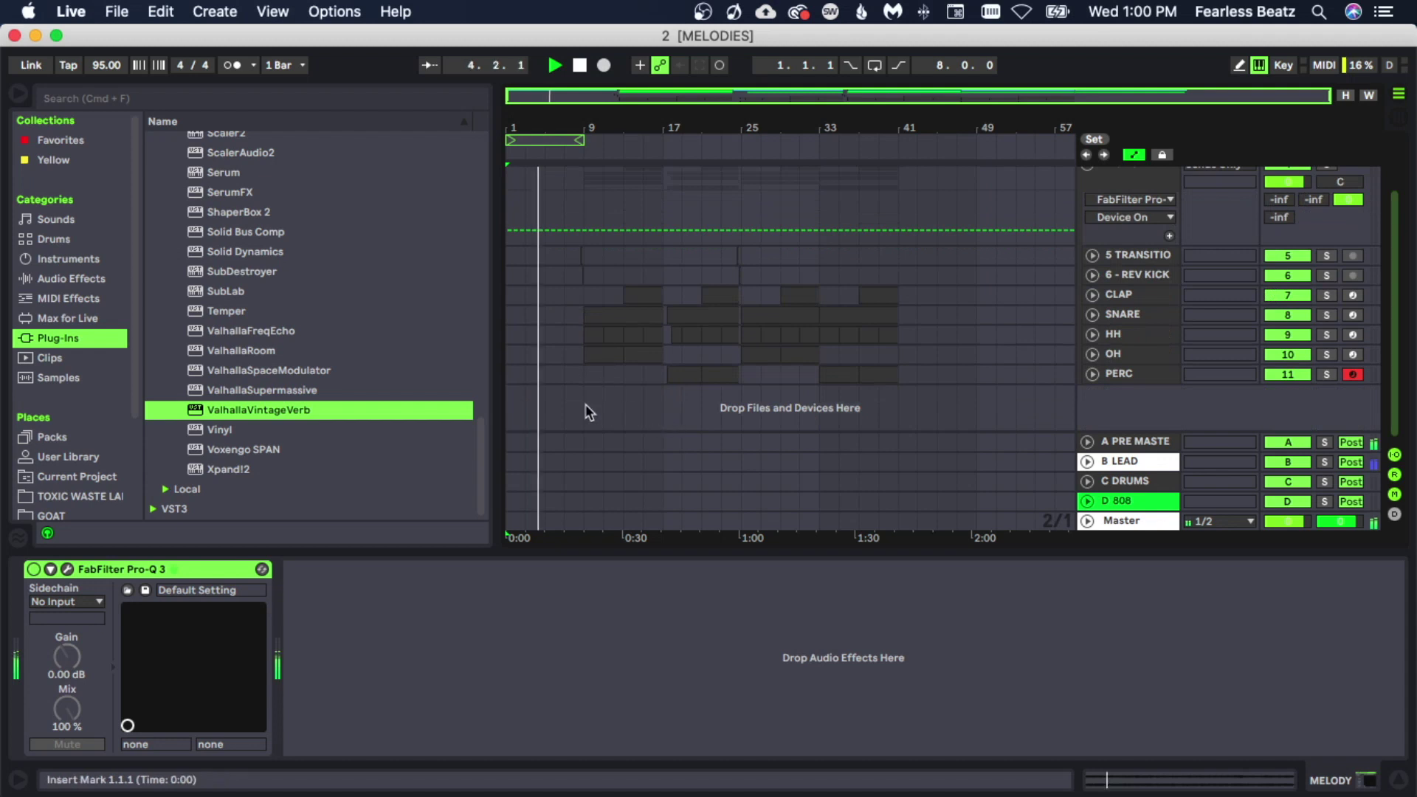
drag(586, 405, 978, 184)
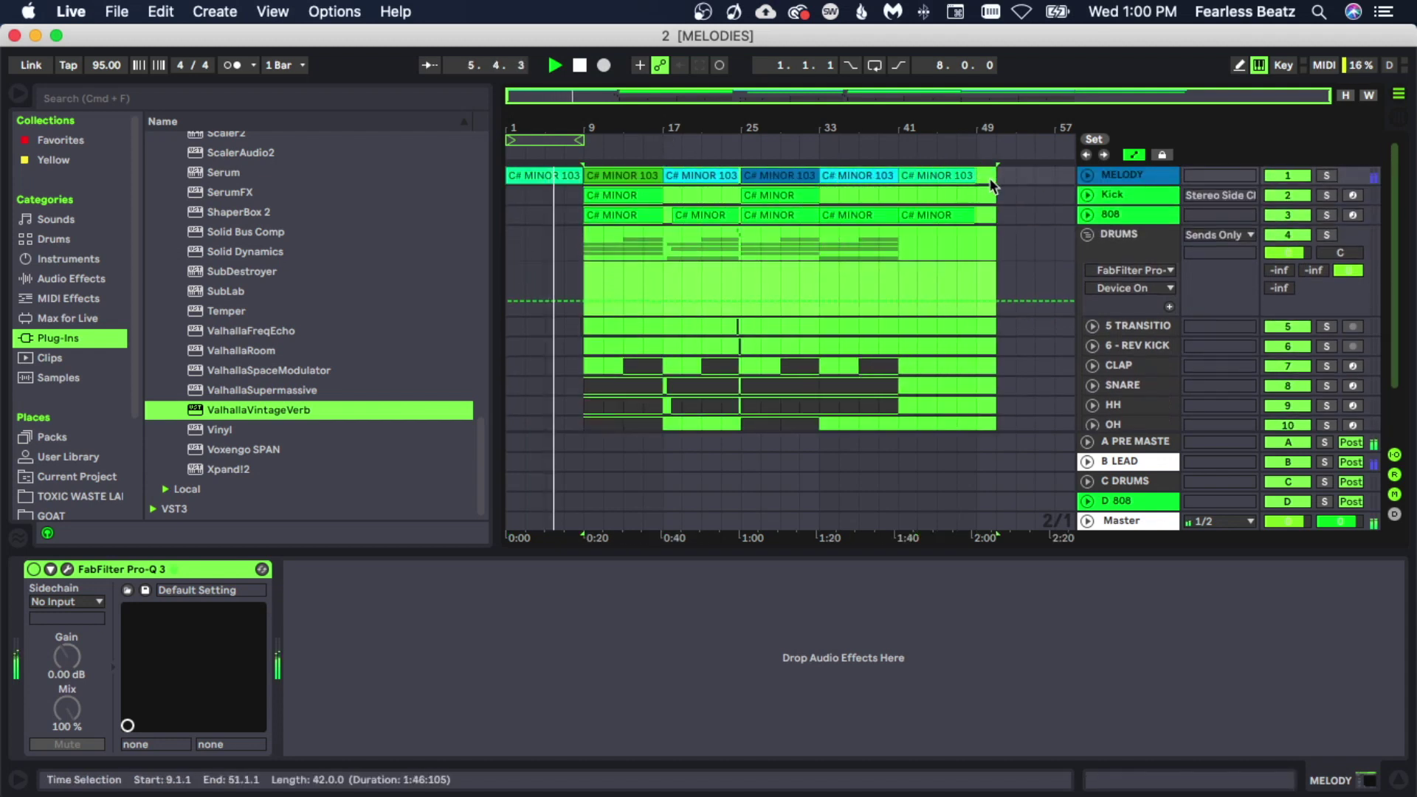
key(super+d)
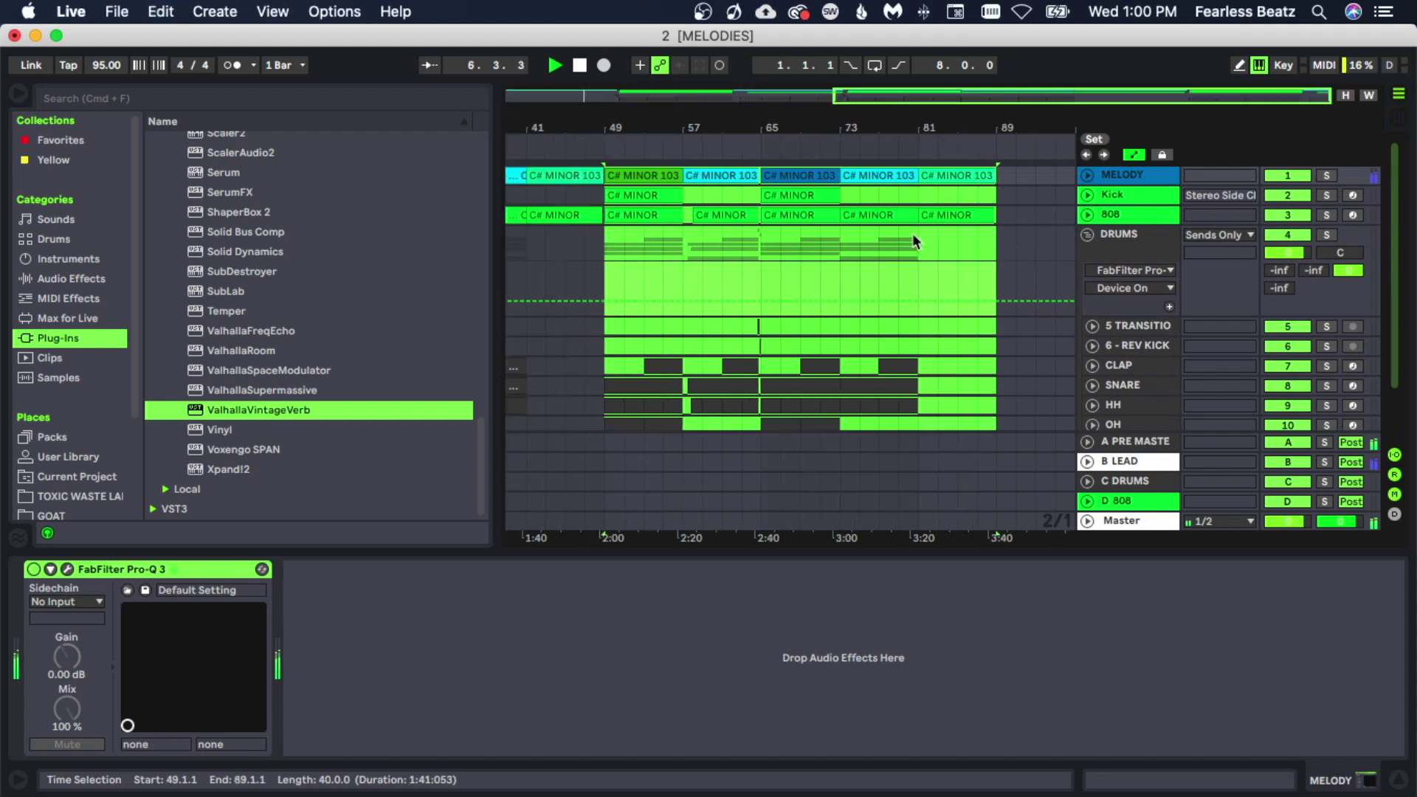
drag(848, 123, 848, 92)
click(766, 366)
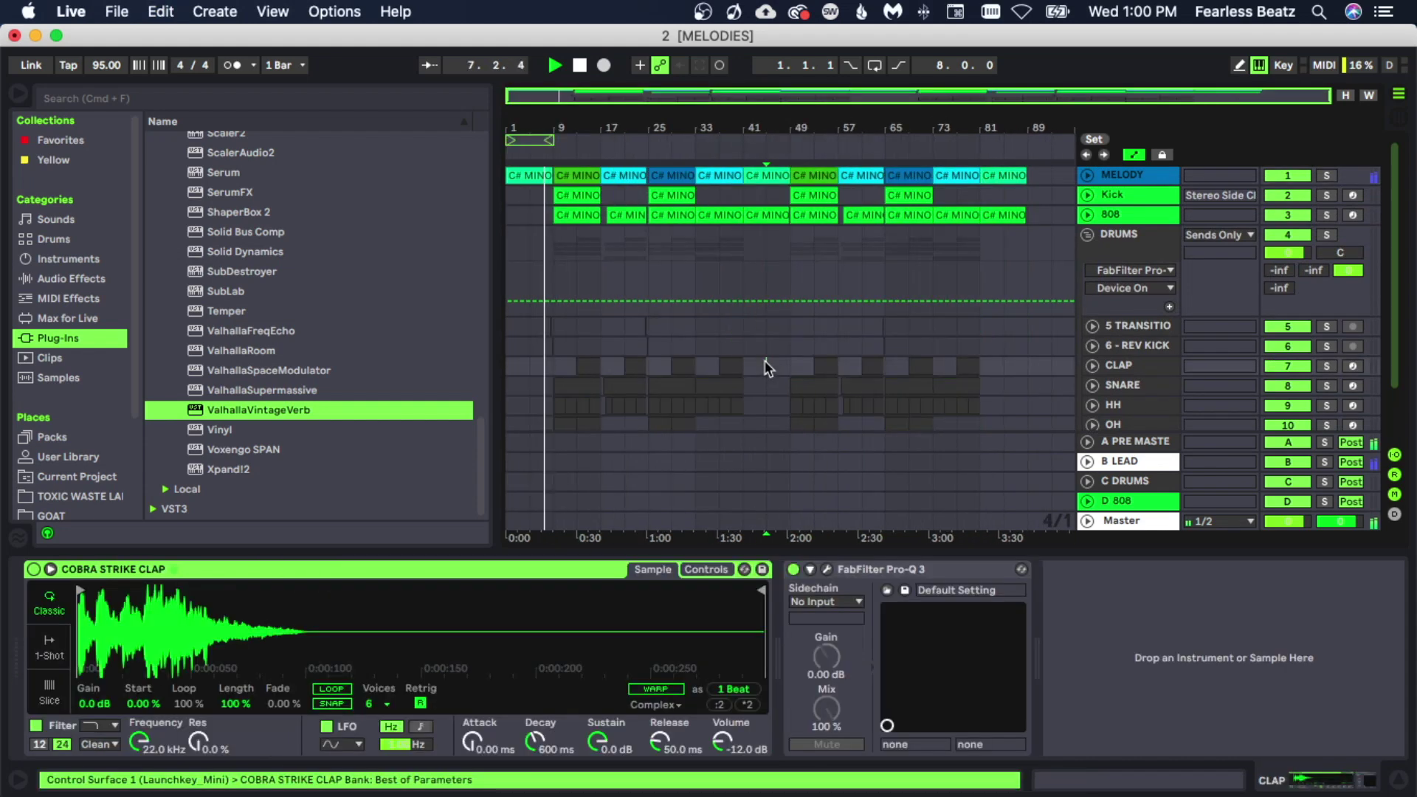
- Duplicate bars 1 to 41 of the transition and reversed-kick tracks so the copy starts at bar 41
scroll(790, 371, down, 3)
scroll(797, 369, up, 2)
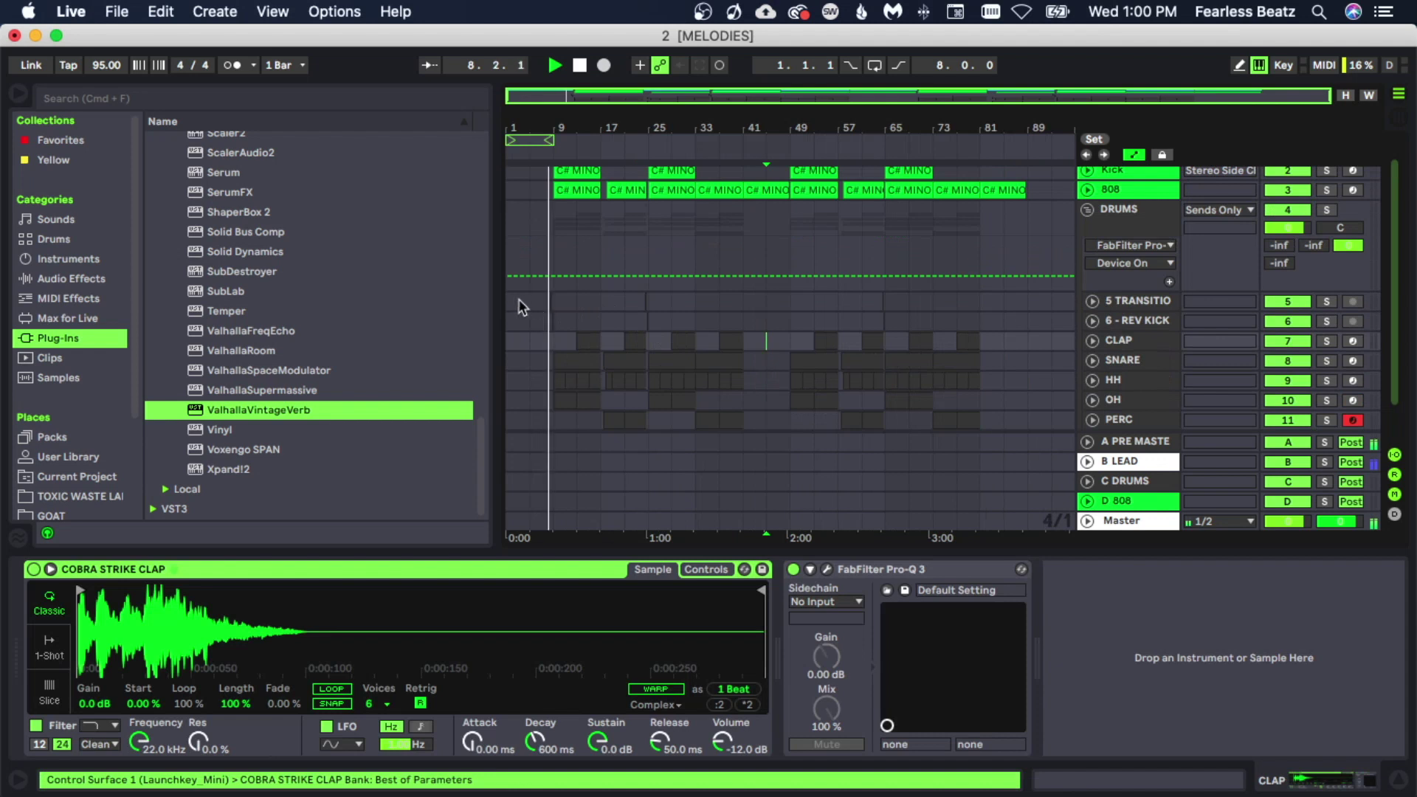
drag(507, 303, 741, 316)
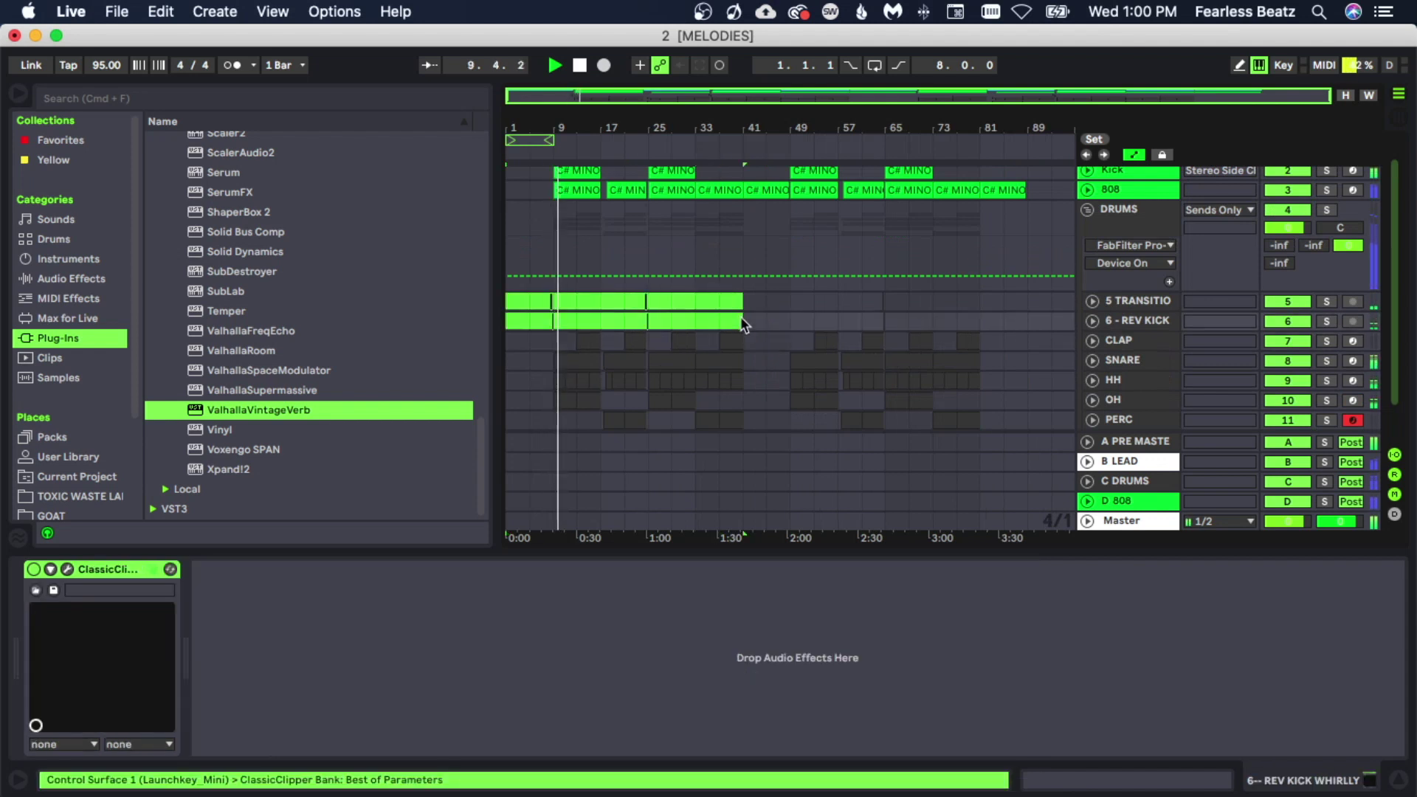
key(super+d)
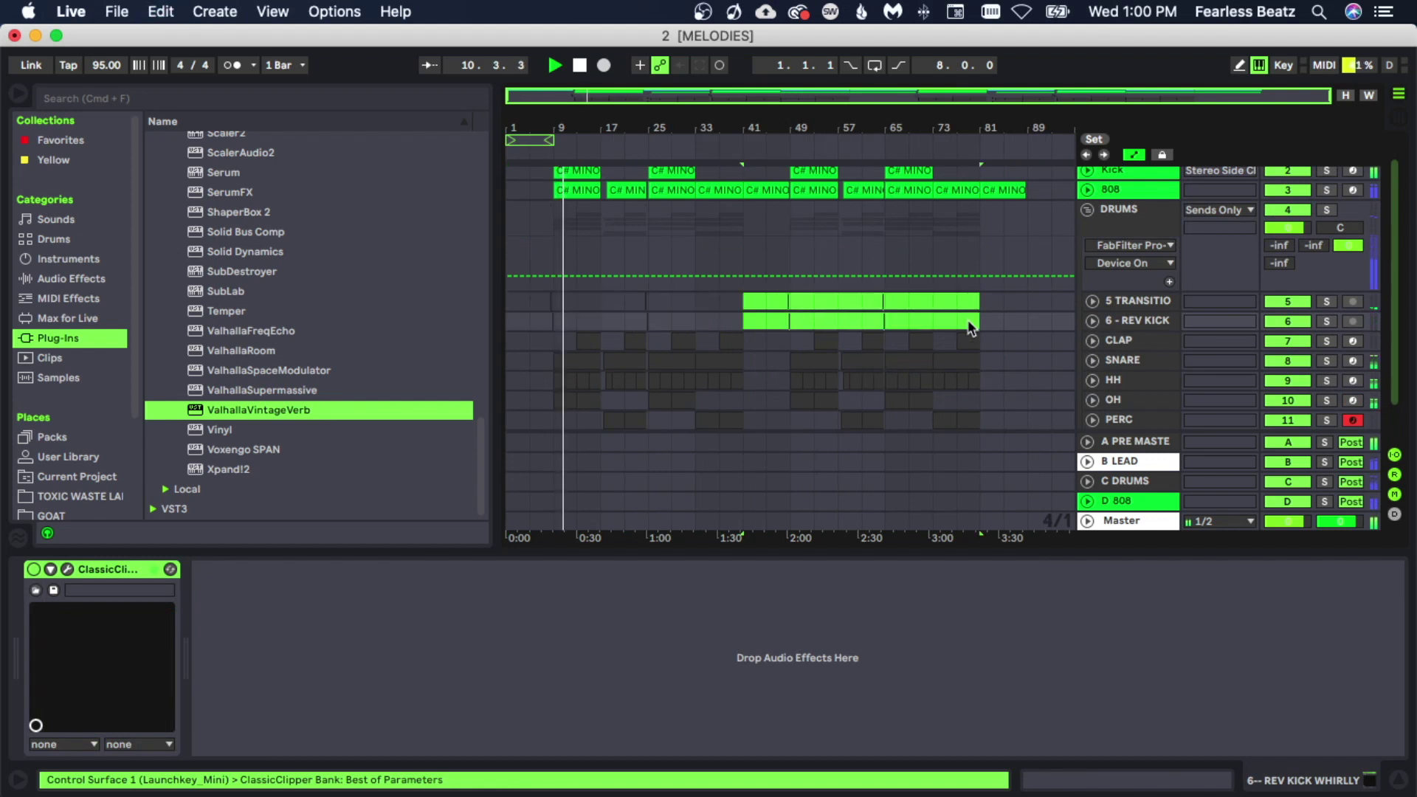
click(980, 323)
- Delete the last 808 clip, which starts at bar 81
scroll(790, 328, up, 1)
drag(772, 328, 804, 346)
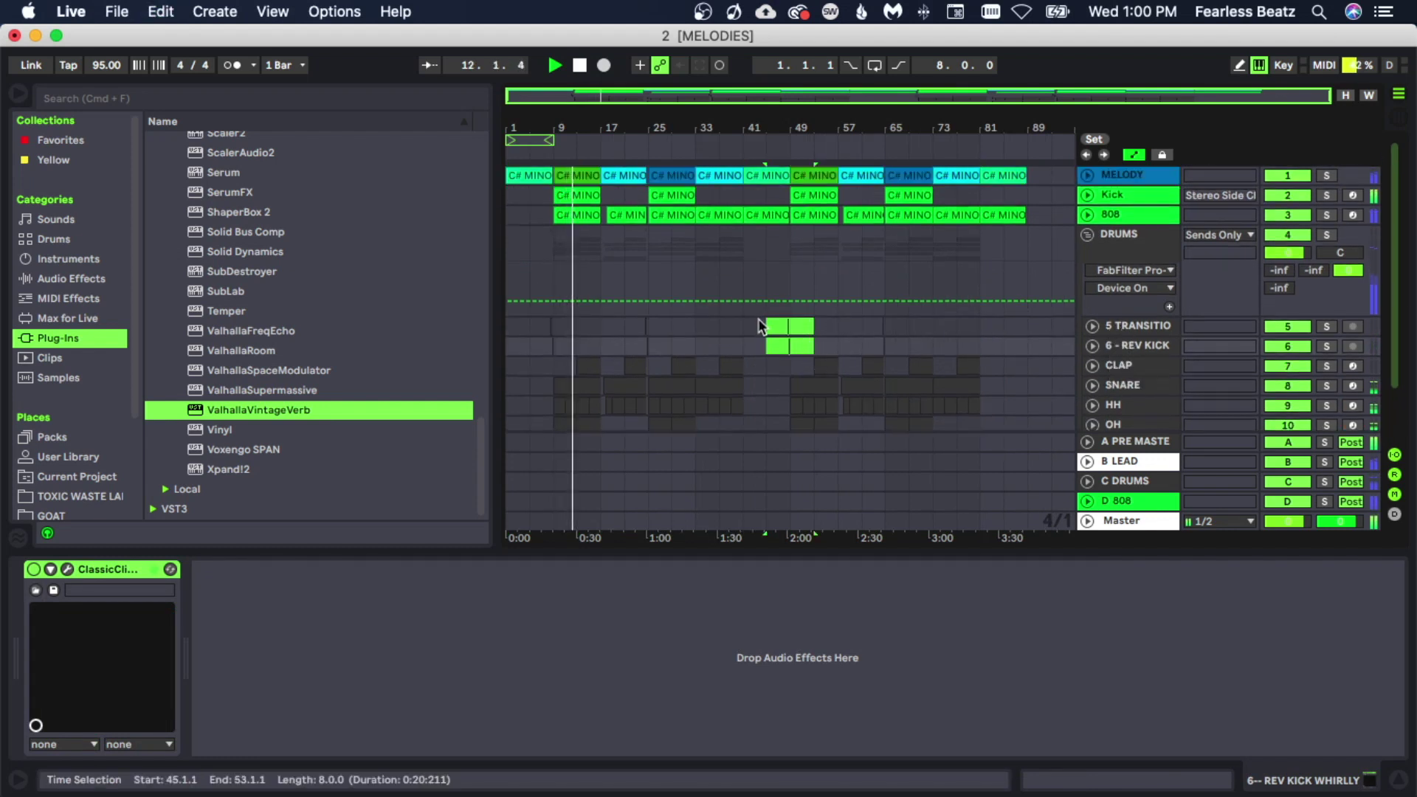
click(671, 347)
scroll(827, 343, down, 2)
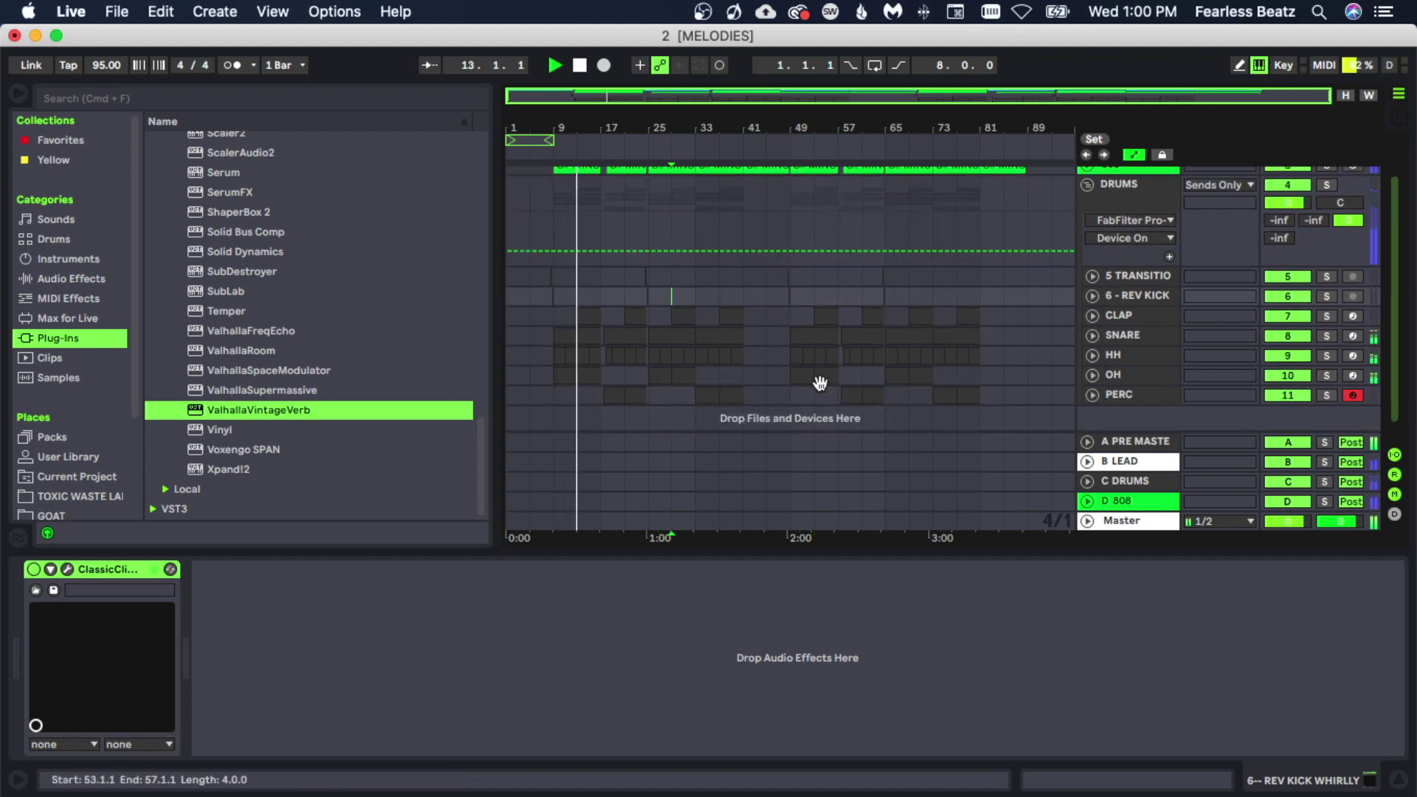
scroll(819, 383, up, 2)
click(1012, 212)
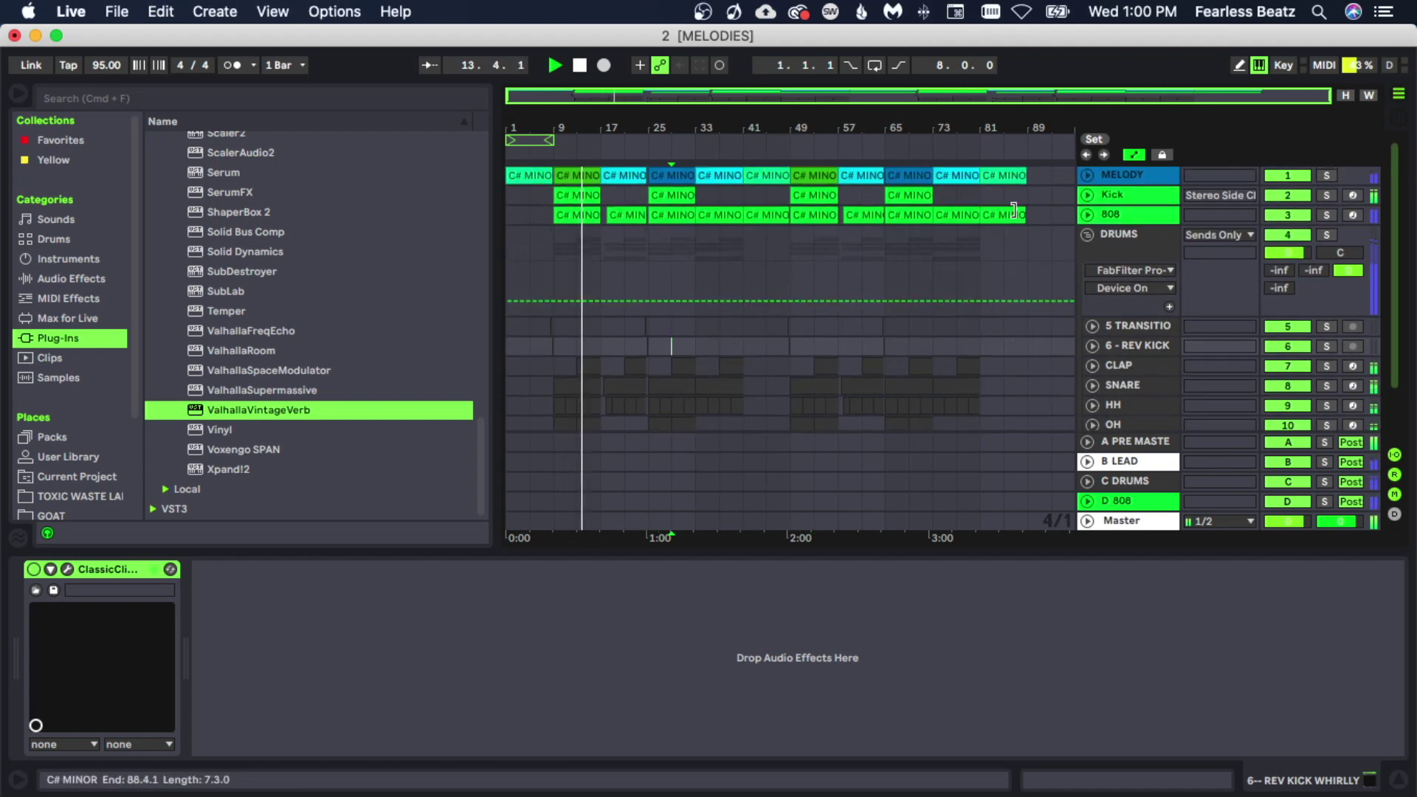
key(Delete)
click(767, 256)
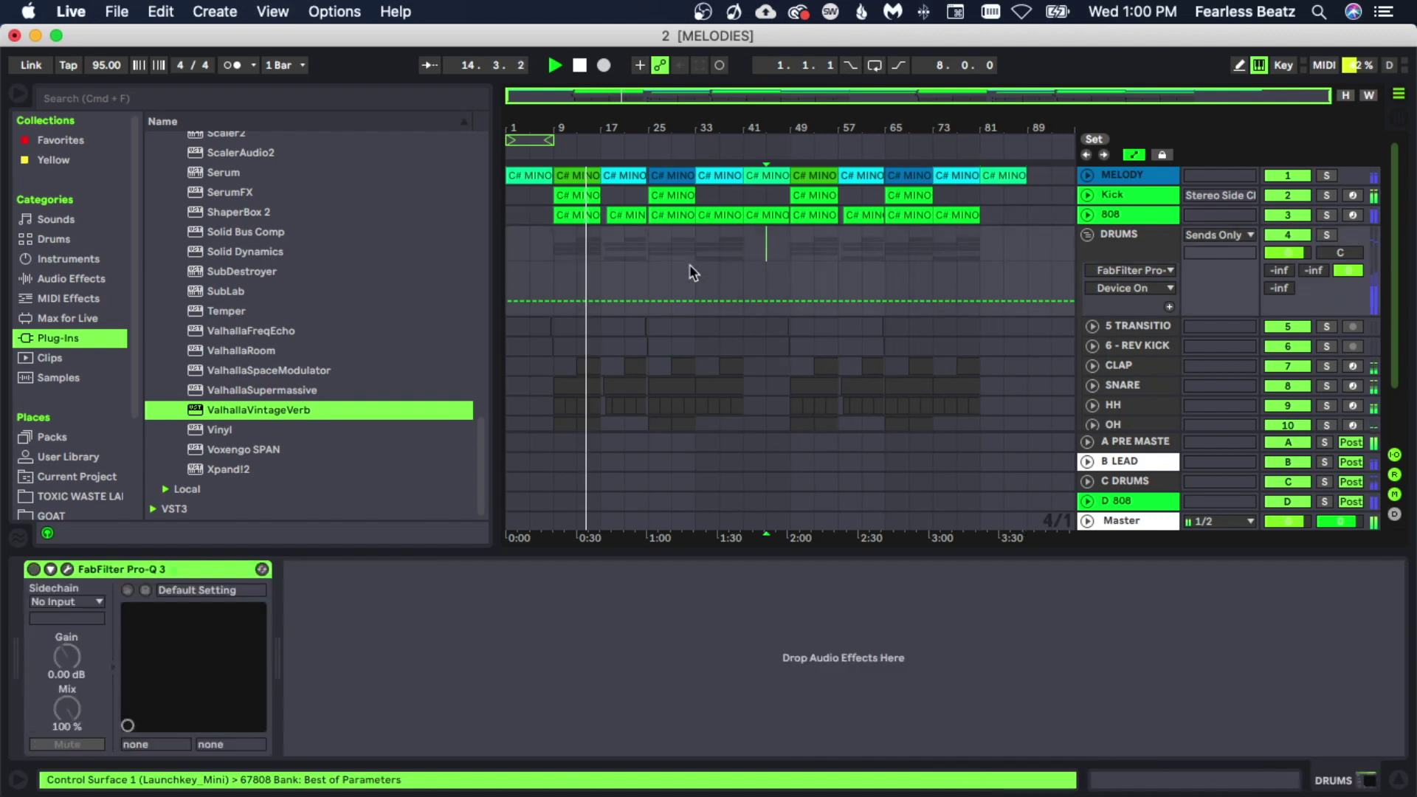
- Examine the melody, 808 and drum clips between bars 17 and 41 as the arrangement plays
click(604, 255)
scroll(671, 313, down, 2)
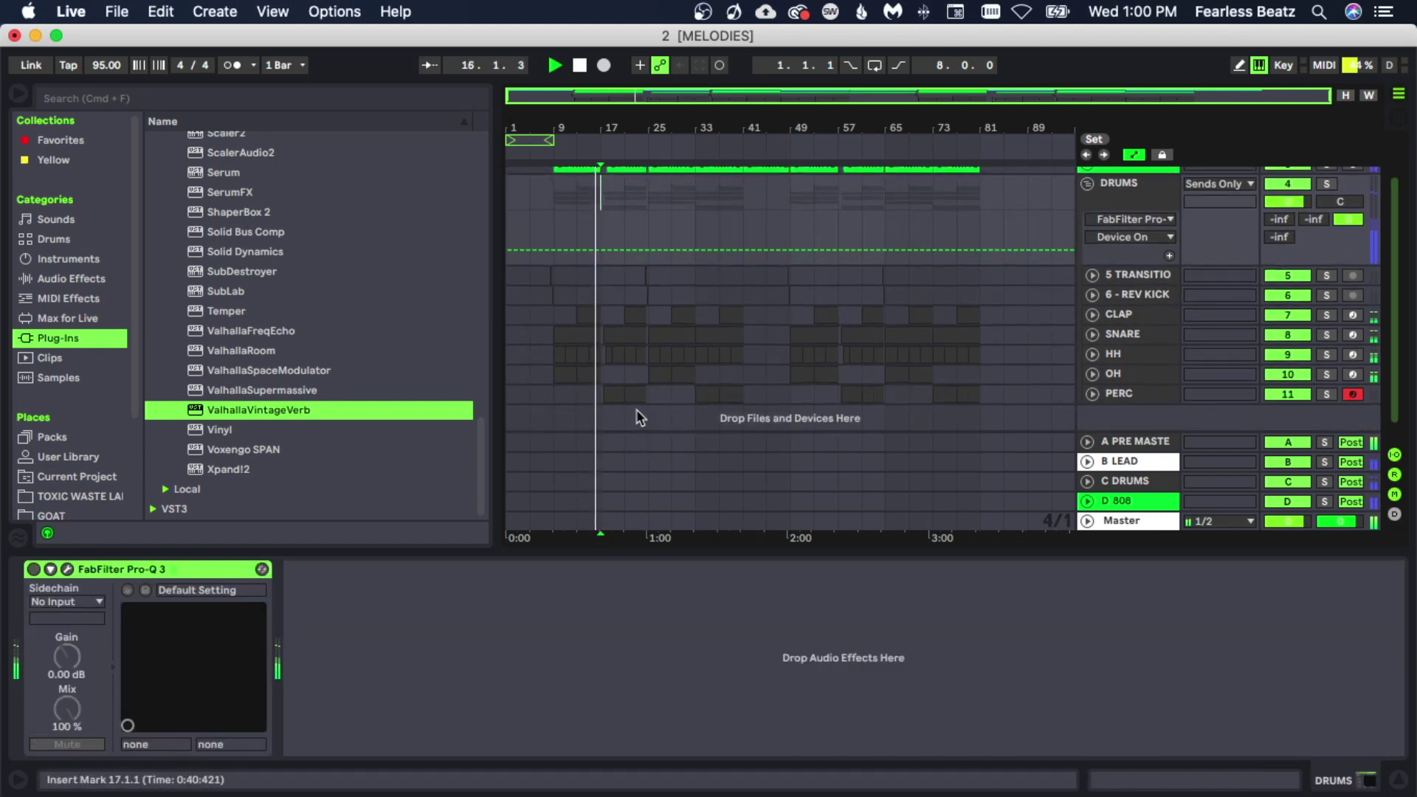
scroll(636, 409, up, 2)
click(664, 175)
drag(626, 130, 683, 178)
scroll(724, 369, down, 2)
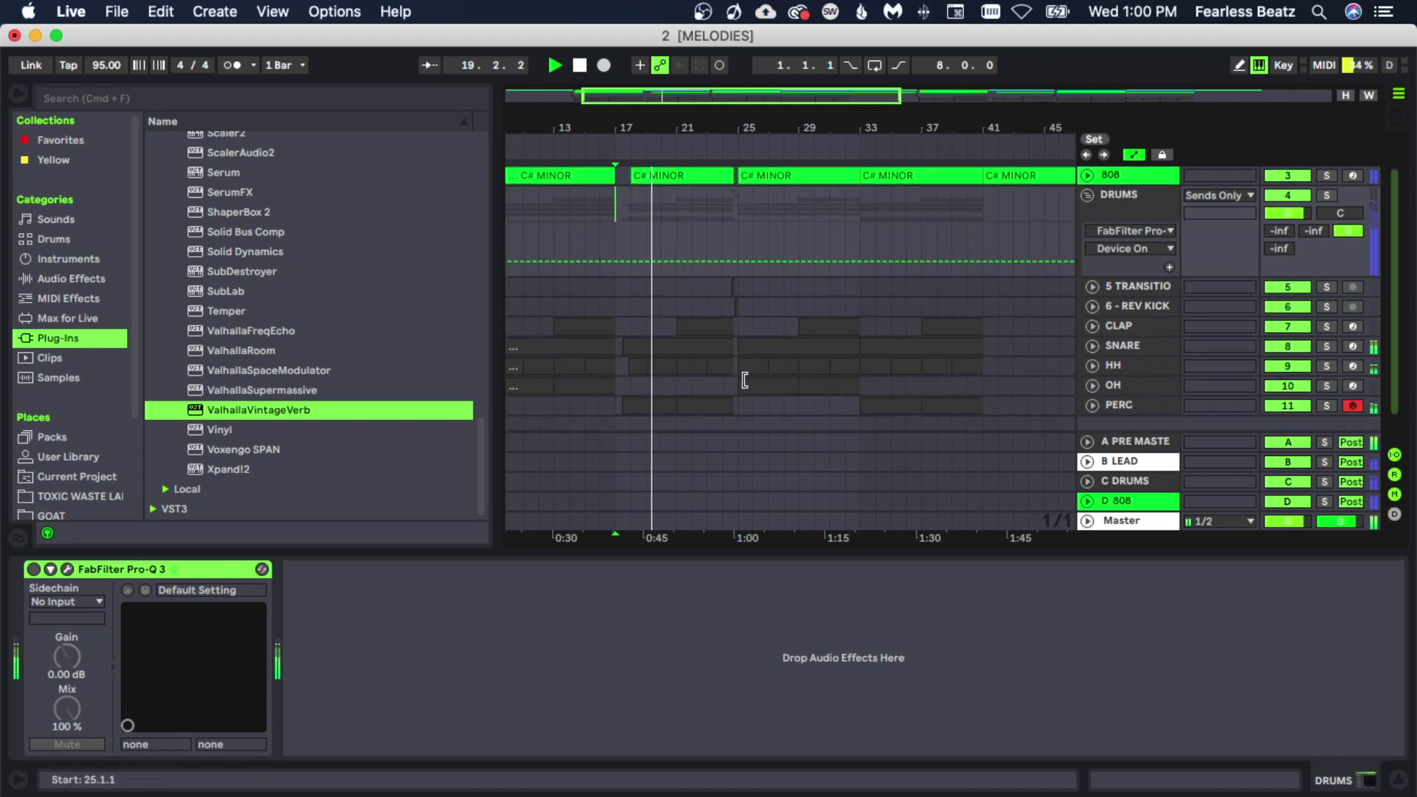
scroll(744, 380, up, 2)
scroll(805, 405, down, 2)
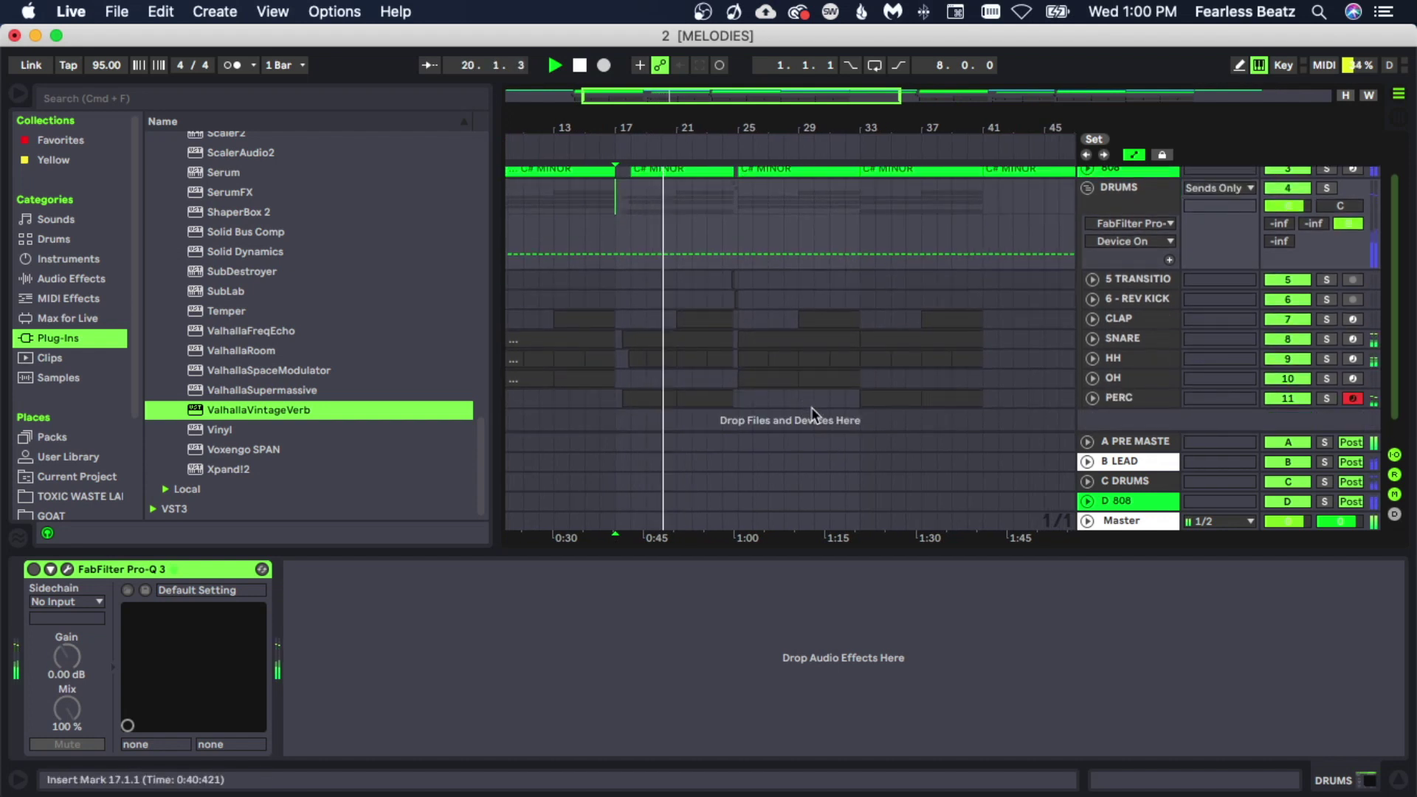
scroll(811, 408, up, 2)
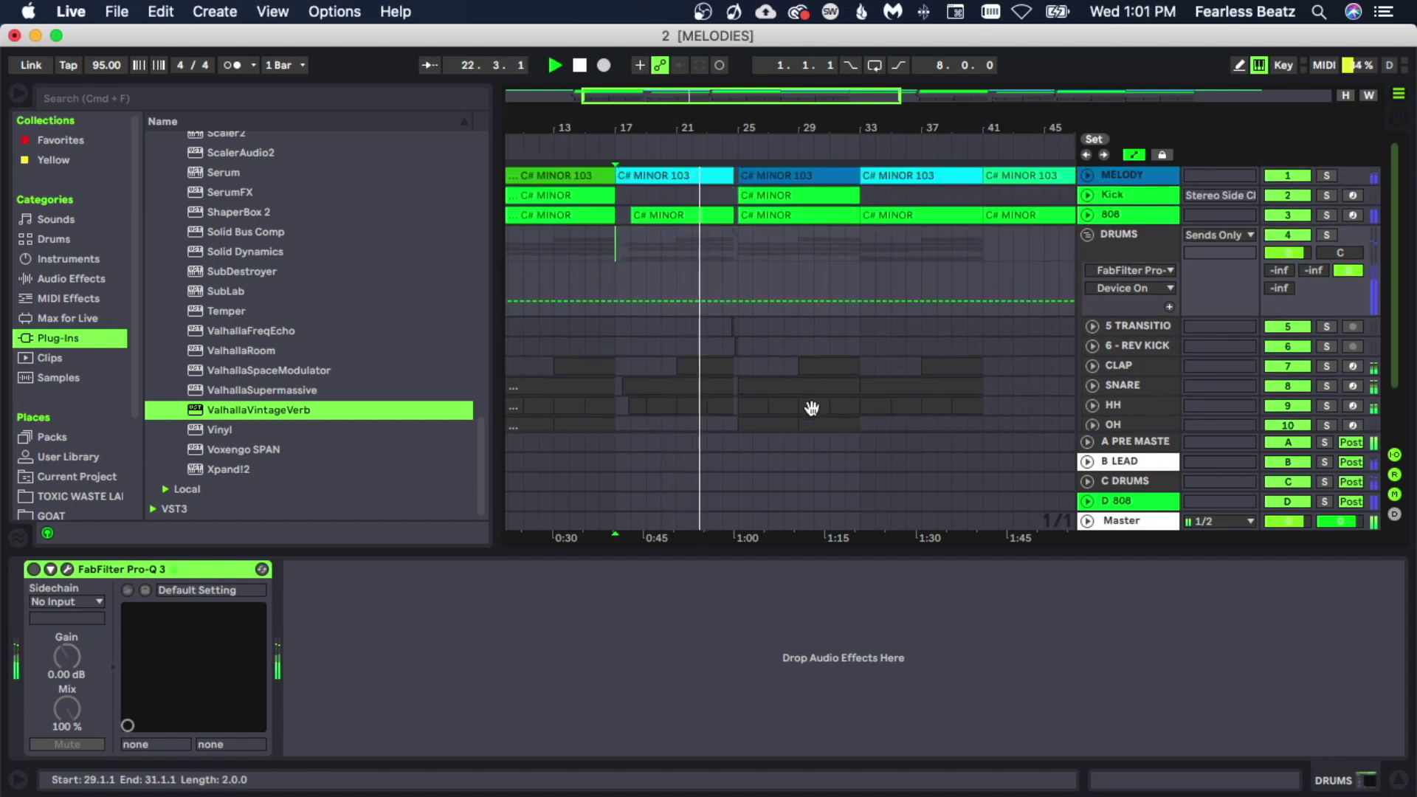
scroll(812, 409, down, 3)
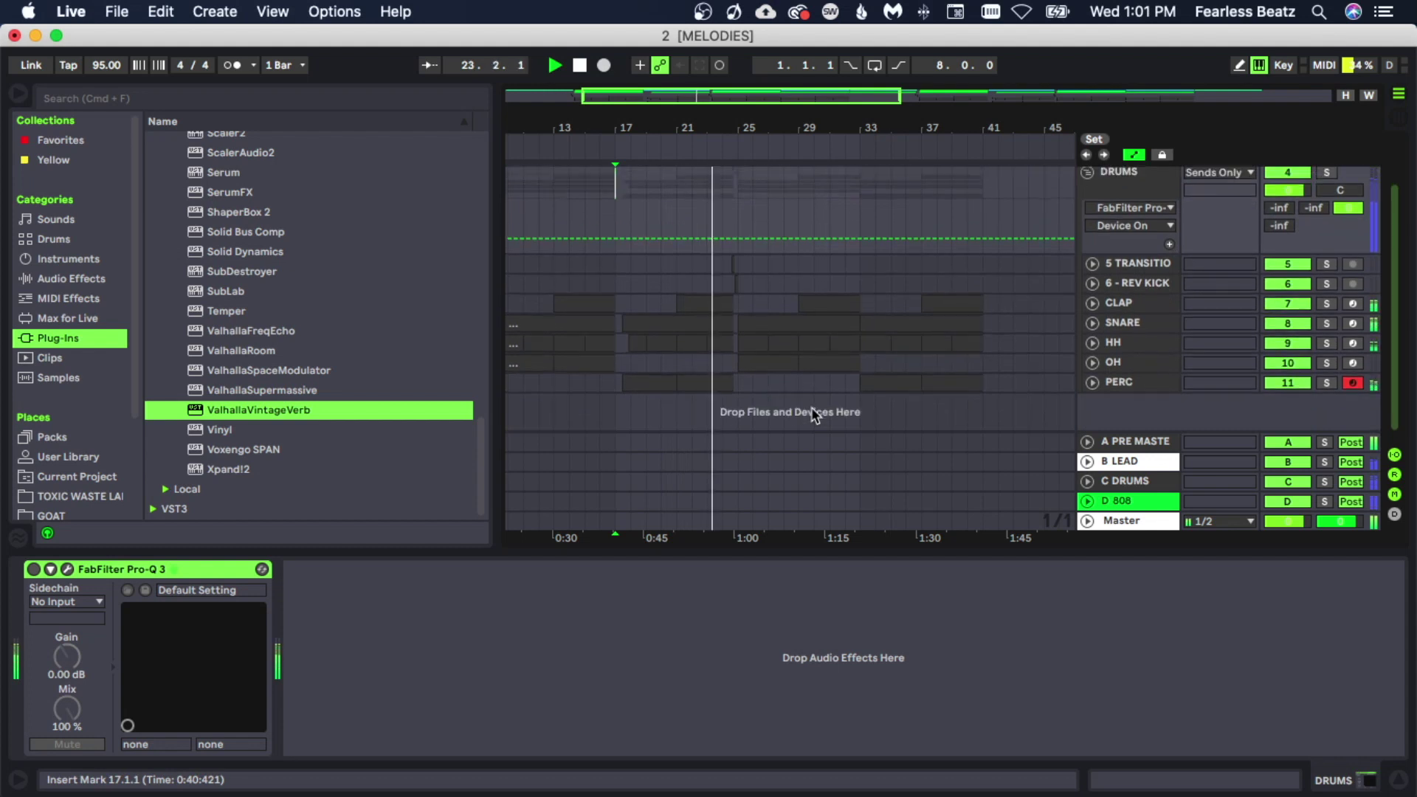
- Inspect the transition and reversed-kick clips around bar 25 by expanding both tracks, then fold them again
drag(712, 267, 798, 304)
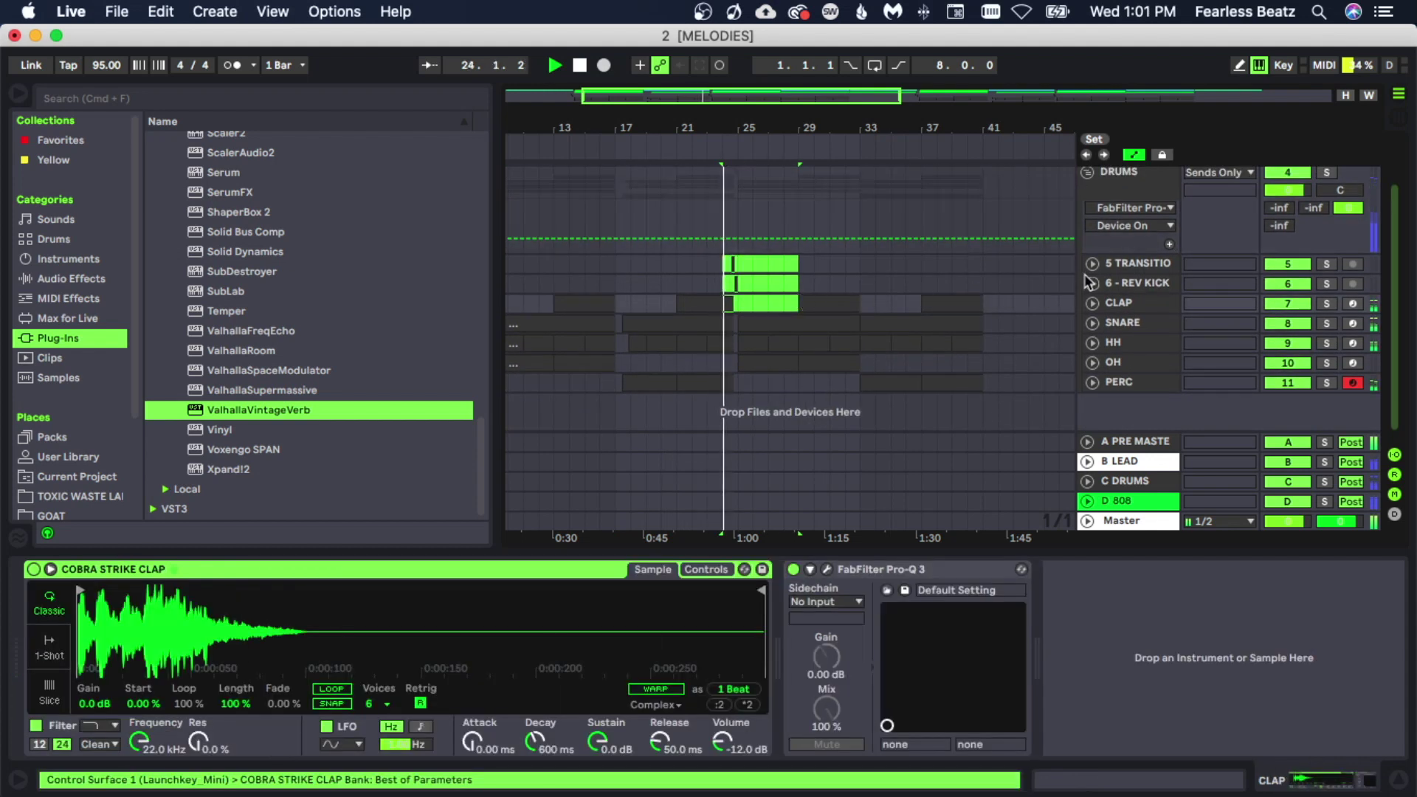
click(1092, 264)
click(1092, 355)
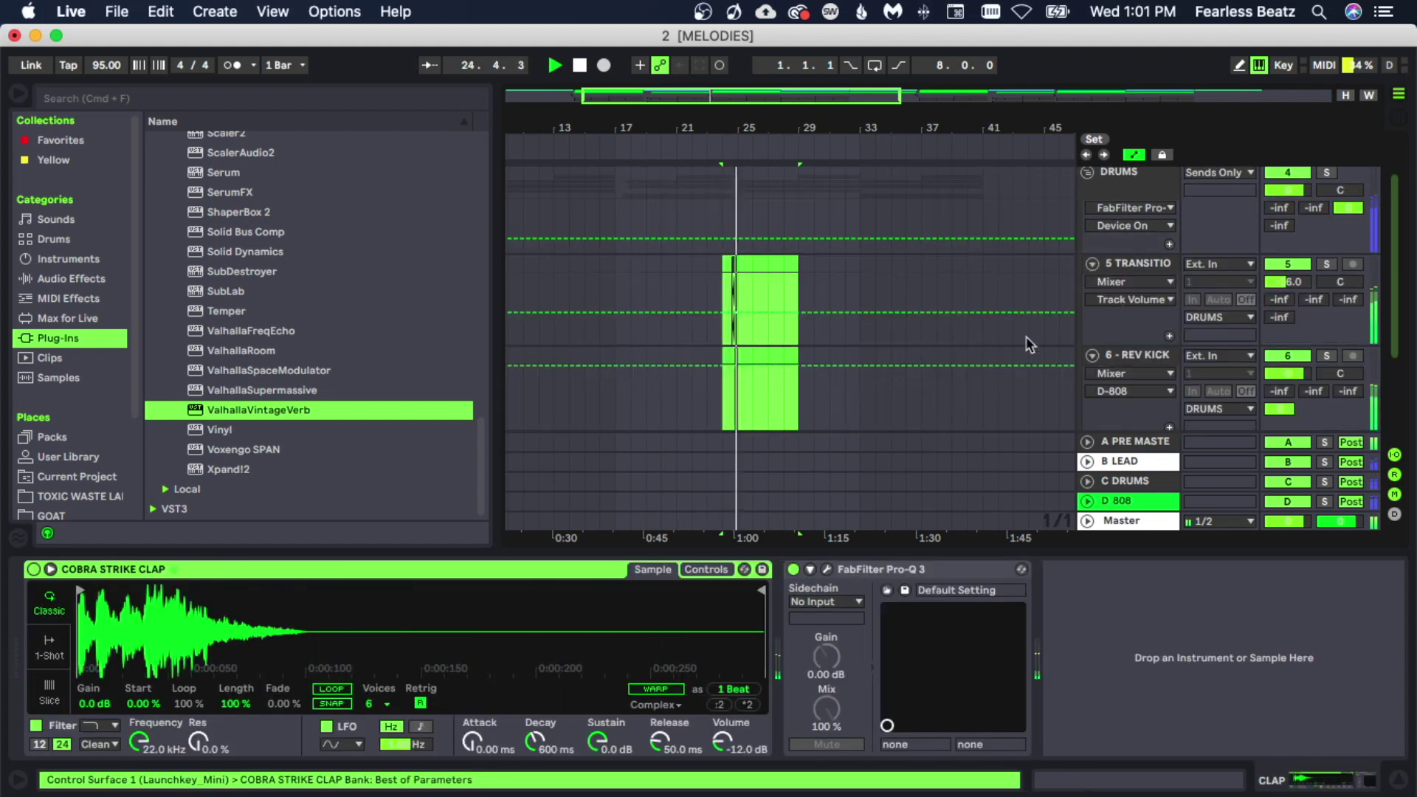
click(1093, 264)
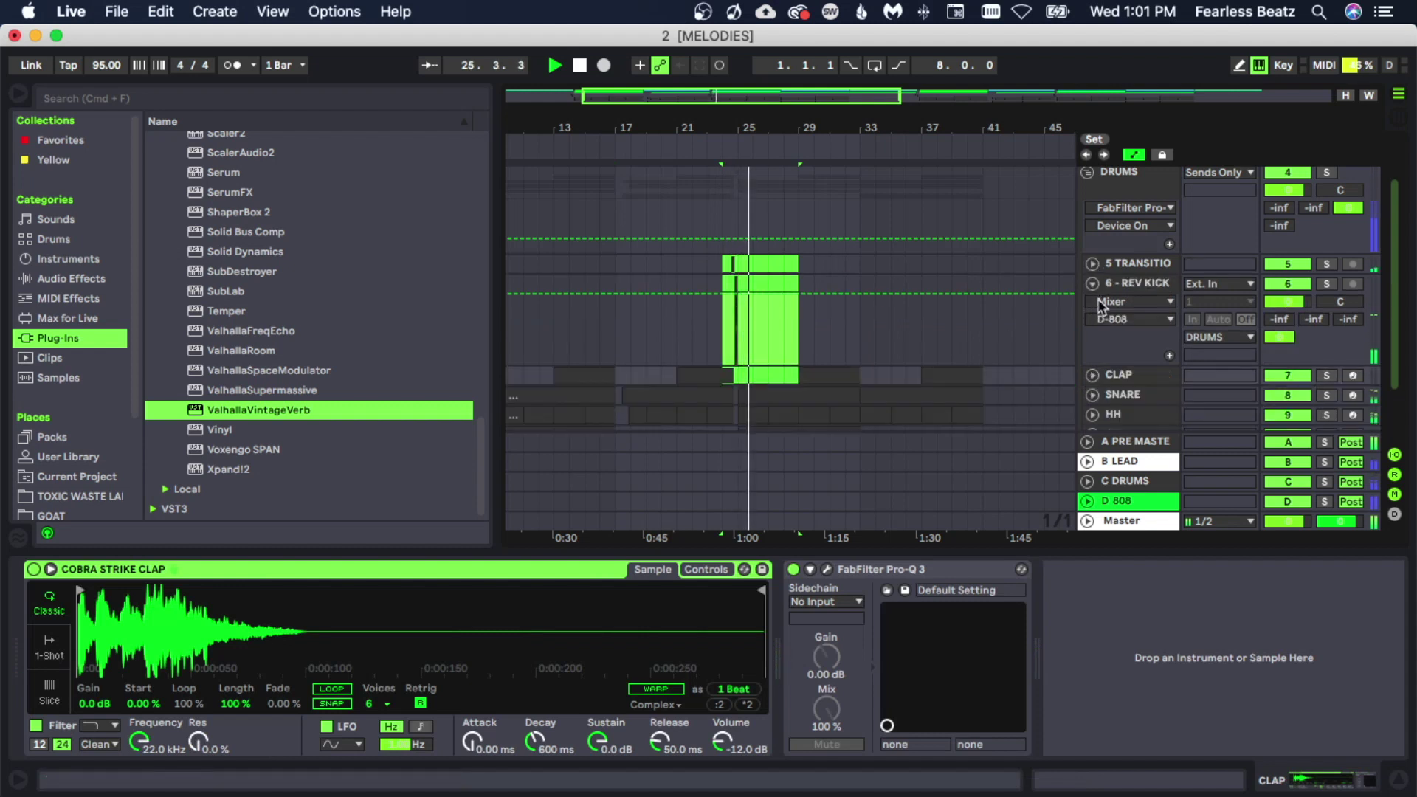
click(1091, 283)
click(826, 287)
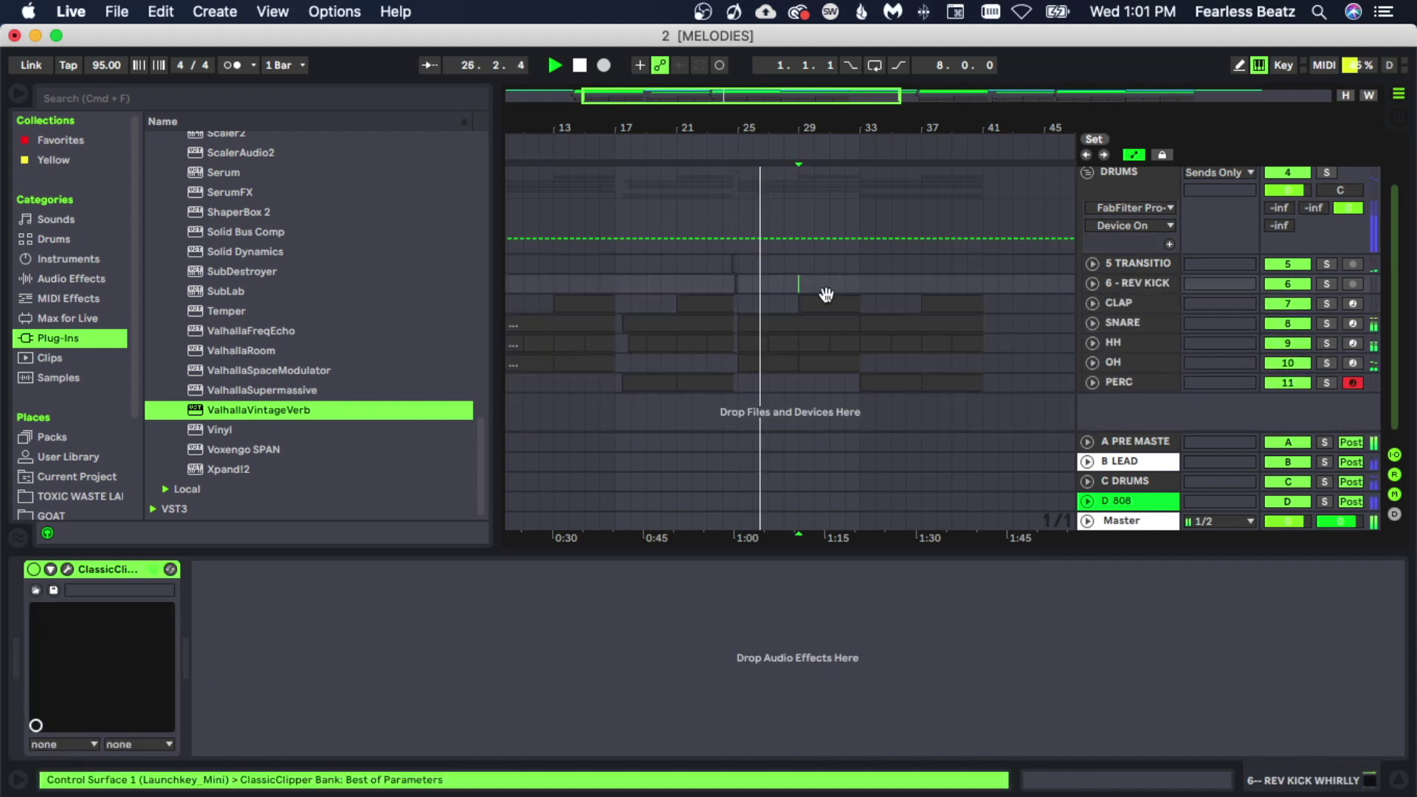
- Look over the whole arrangement from the melody down to the percussion track during playback
scroll(805, 259, up, 1)
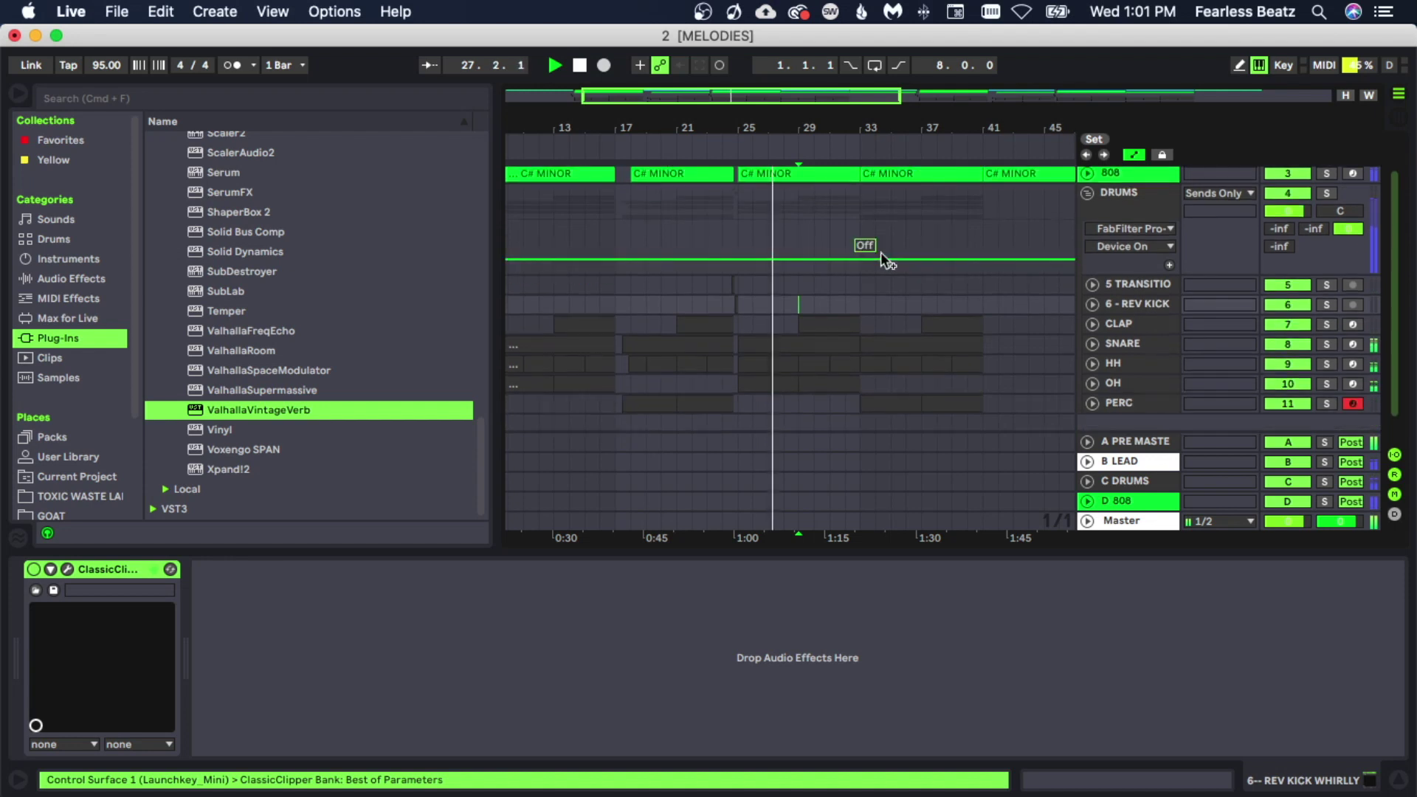
scroll(881, 252, up, 2)
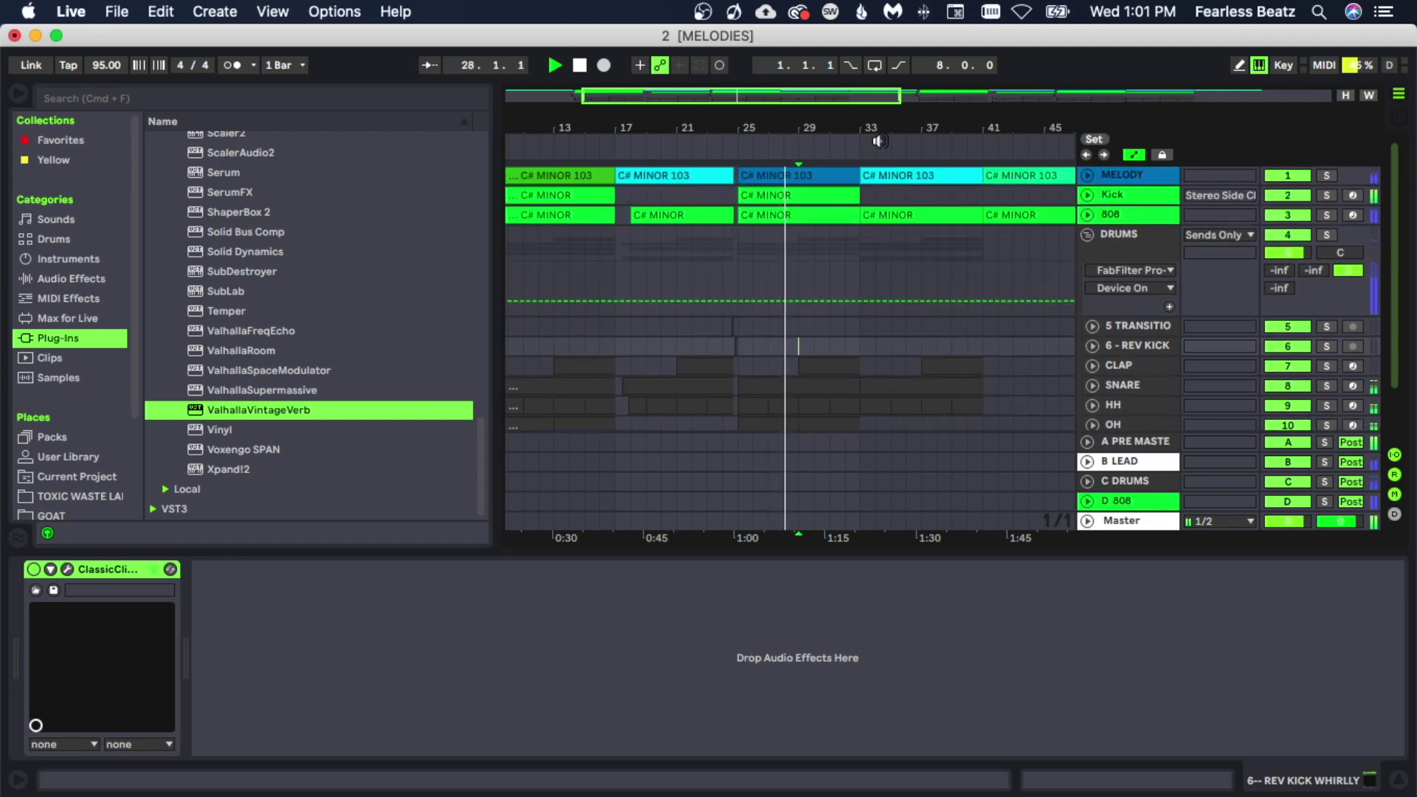
drag(880, 128, 876, 59)
scroll(689, 284, down, 2)
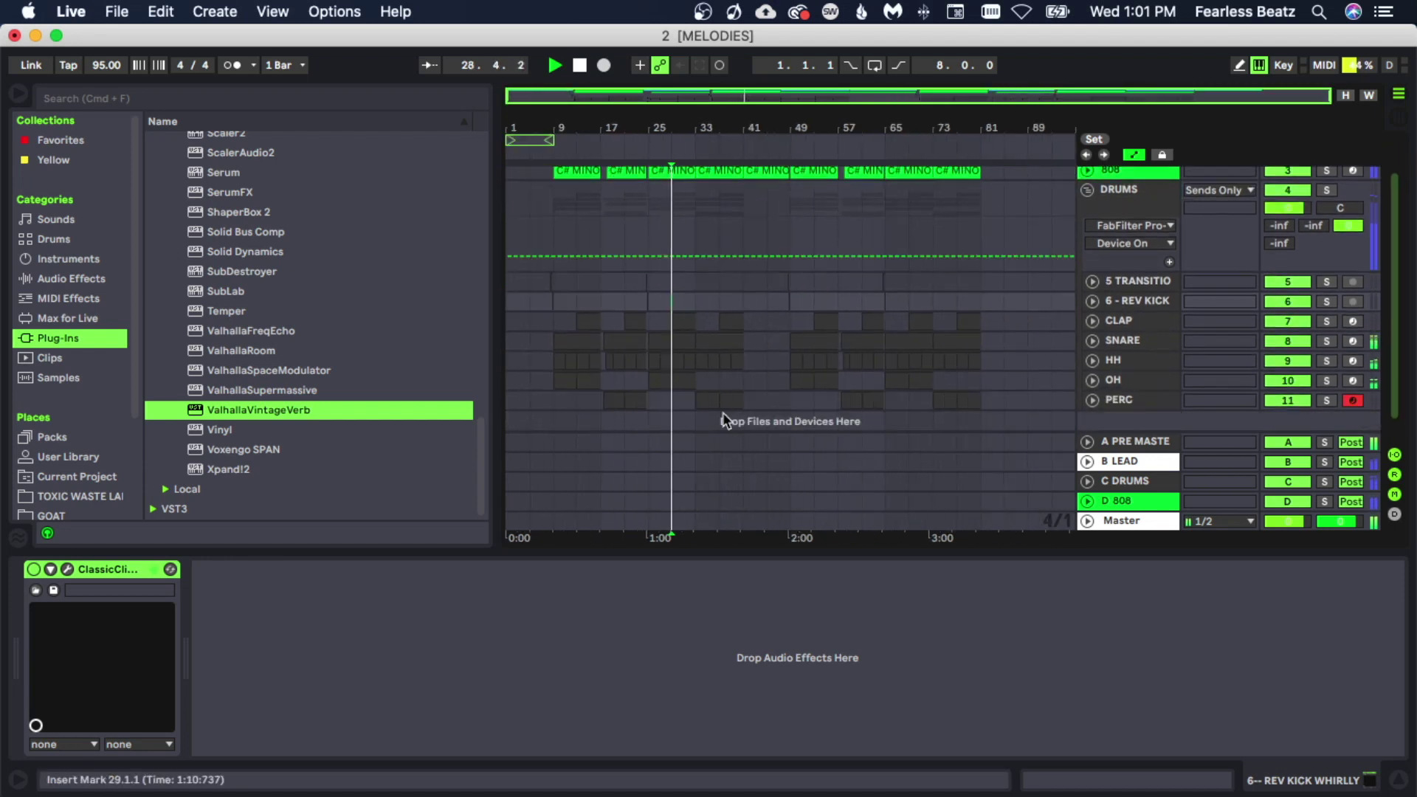
scroll(724, 413, up, 2)
scroll(723, 411, down, 2)
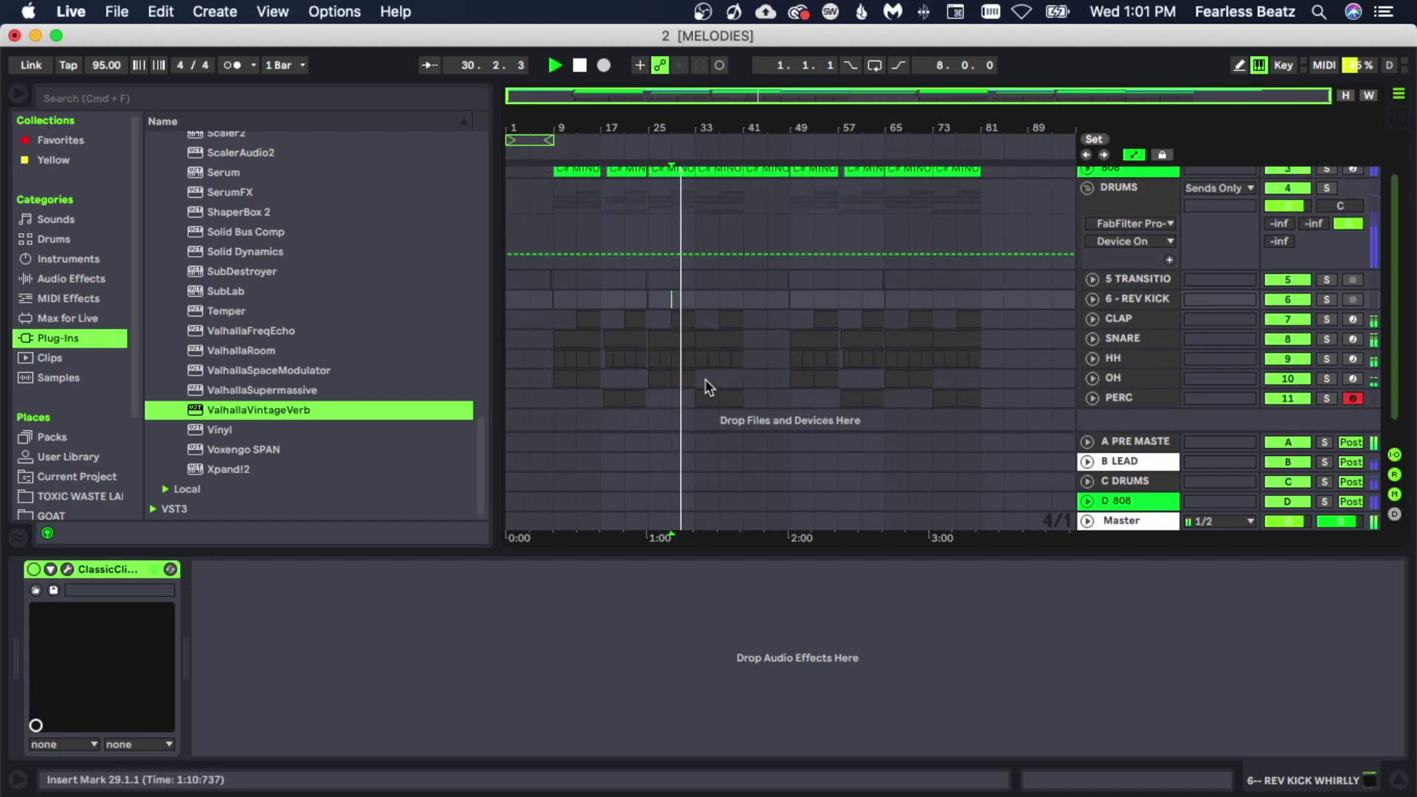
- Examine the open-hat and percussion parts from bar 33 to the drum dropout at bar 41, then stop playback
click(705, 379)
scroll(747, 370, up, 2)
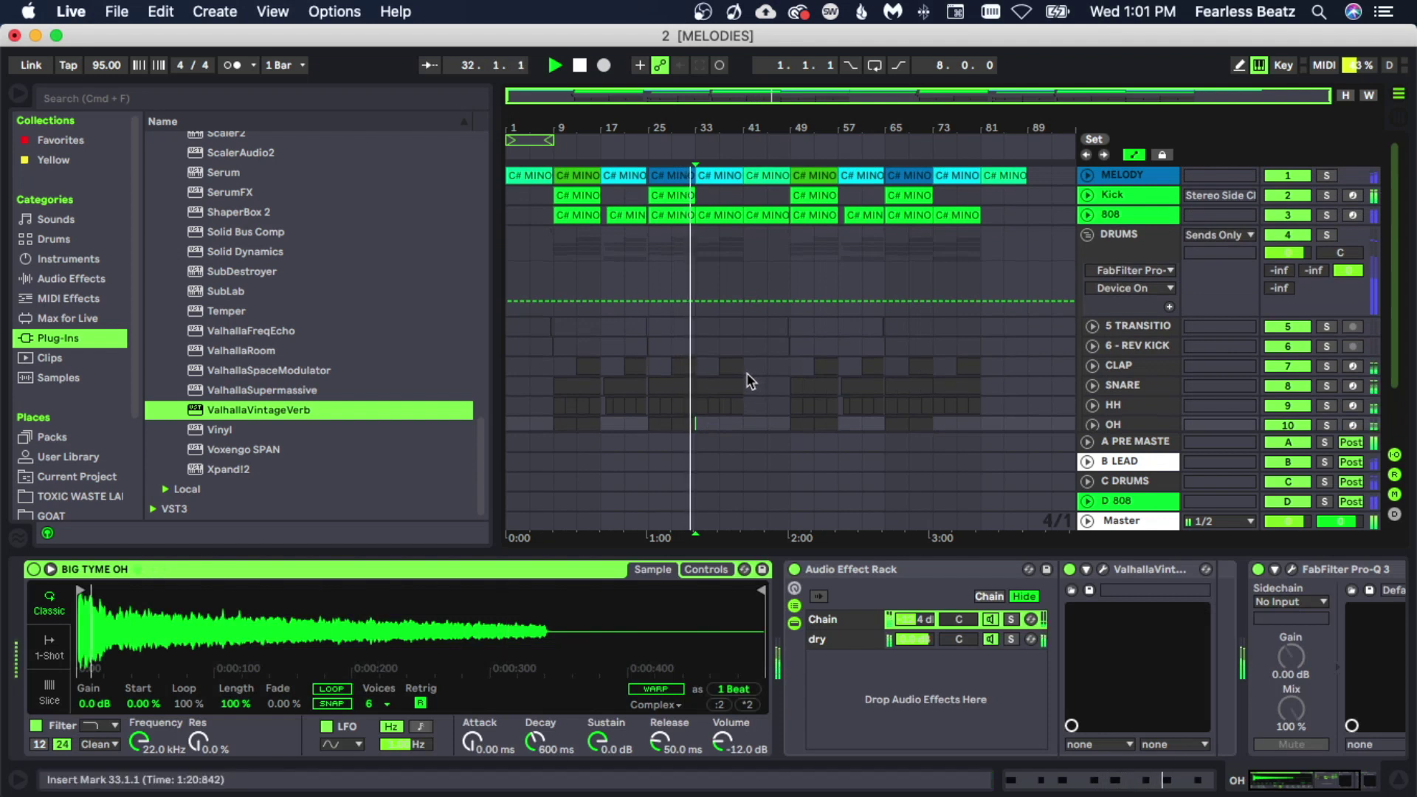
scroll(747, 376, down, 3)
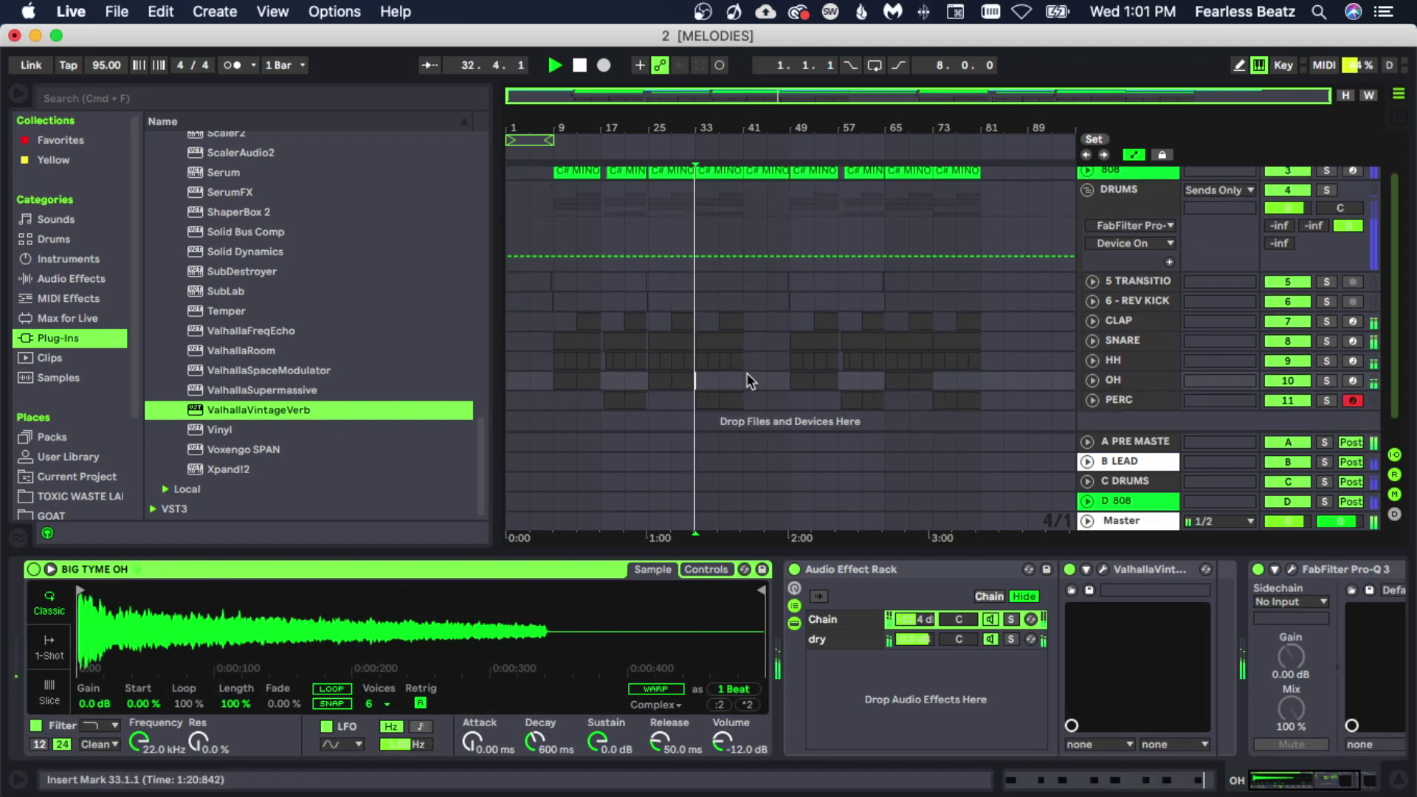
scroll(746, 372, up, 3)
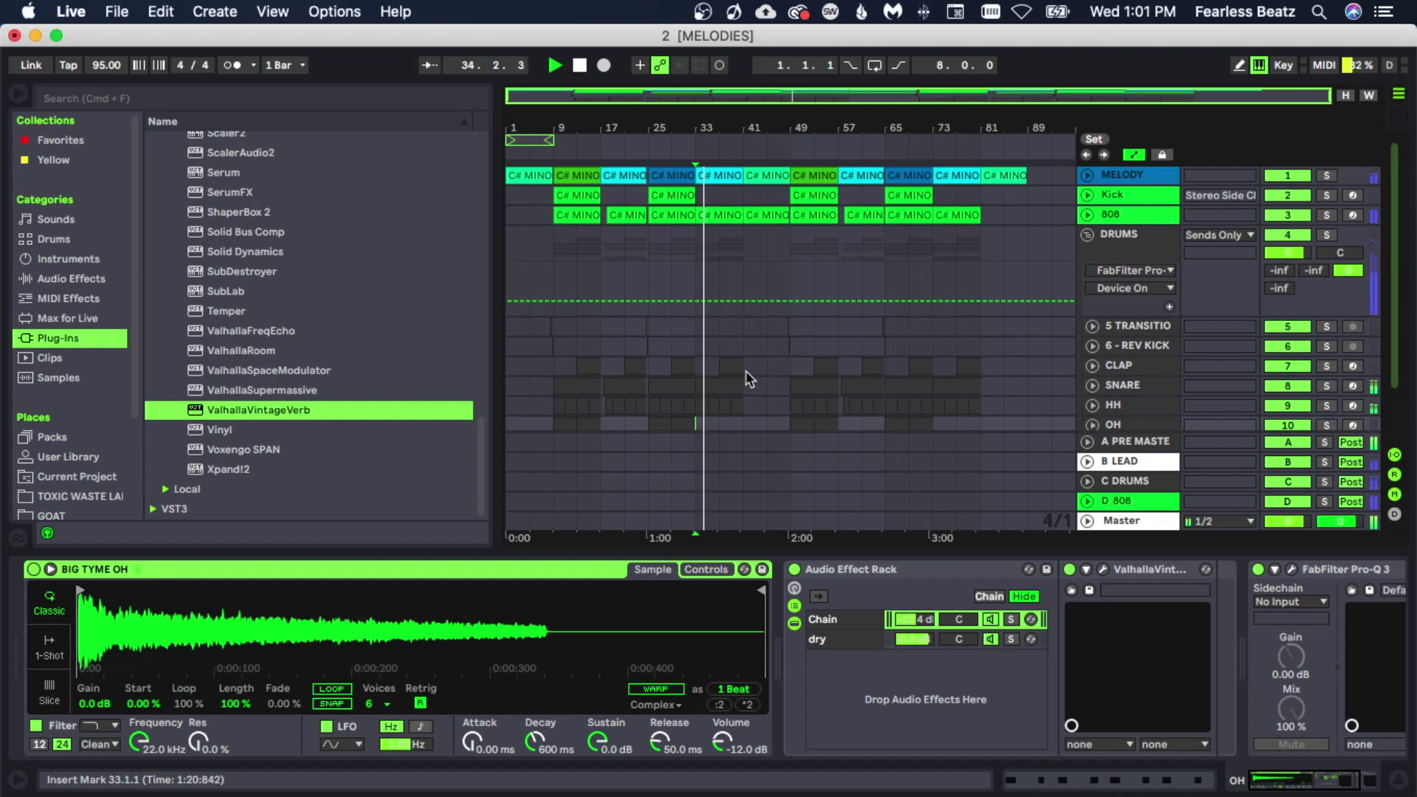
scroll(747, 376, down, 3)
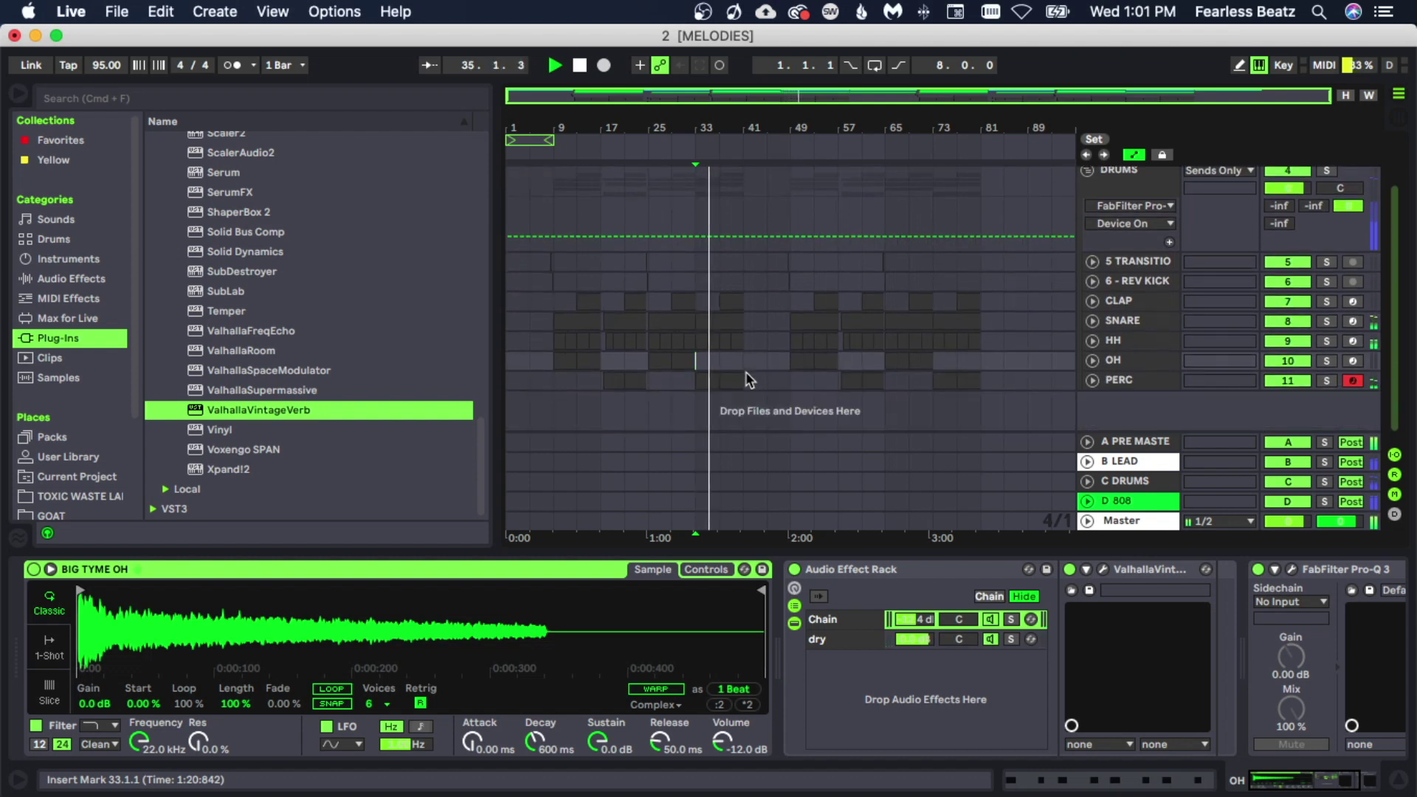
drag(746, 380, 690, 380)
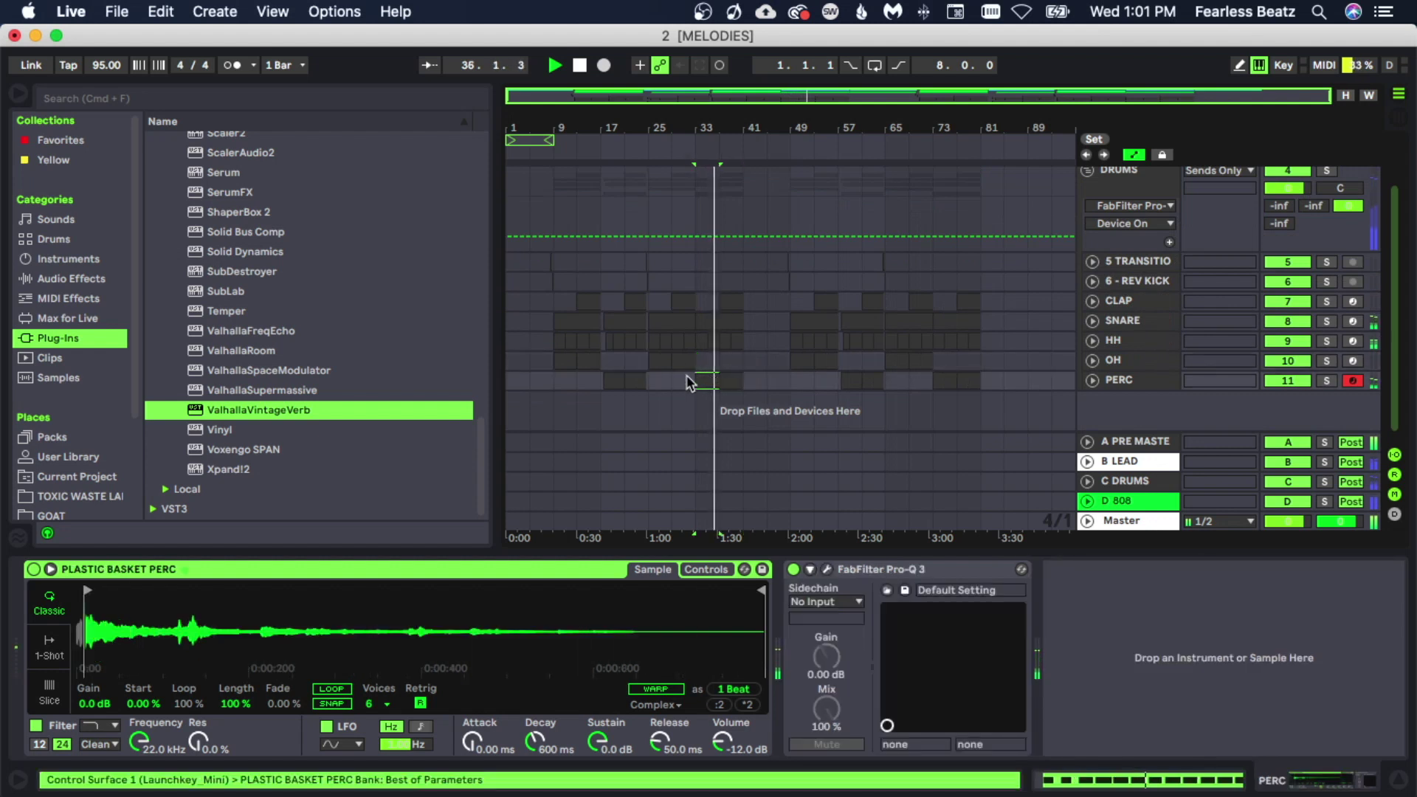
click(744, 378)
scroll(794, 389, up, 2)
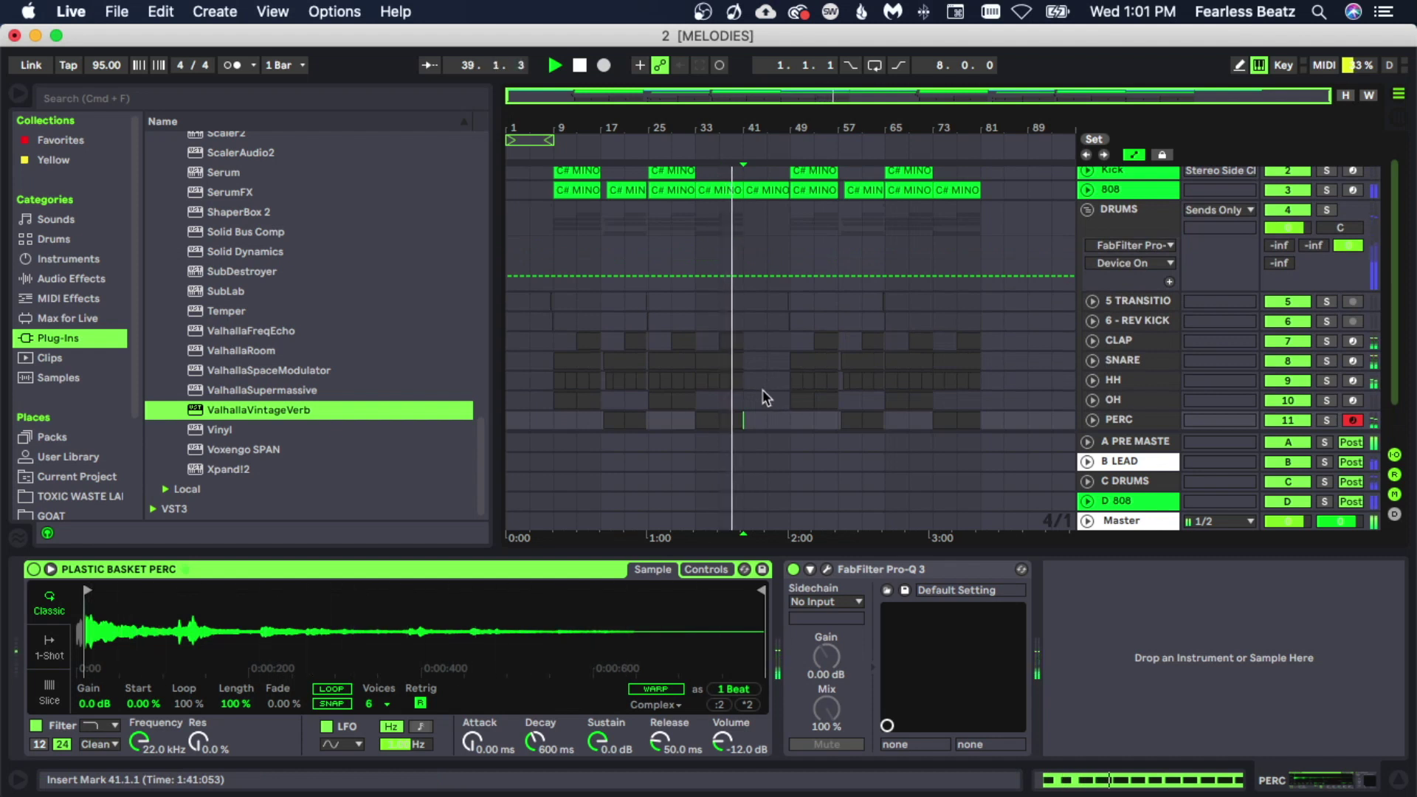
scroll(764, 391, up, 2)
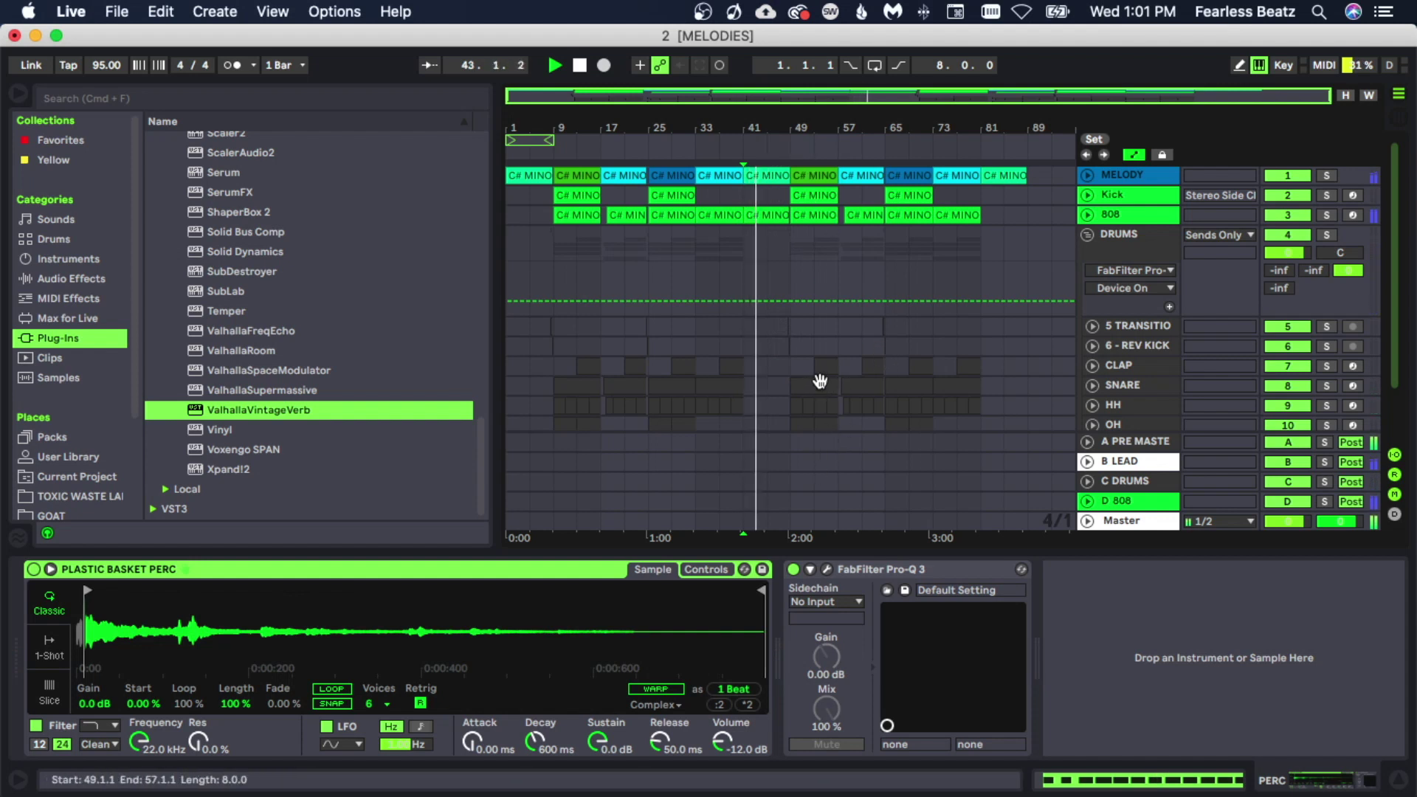
key(space)
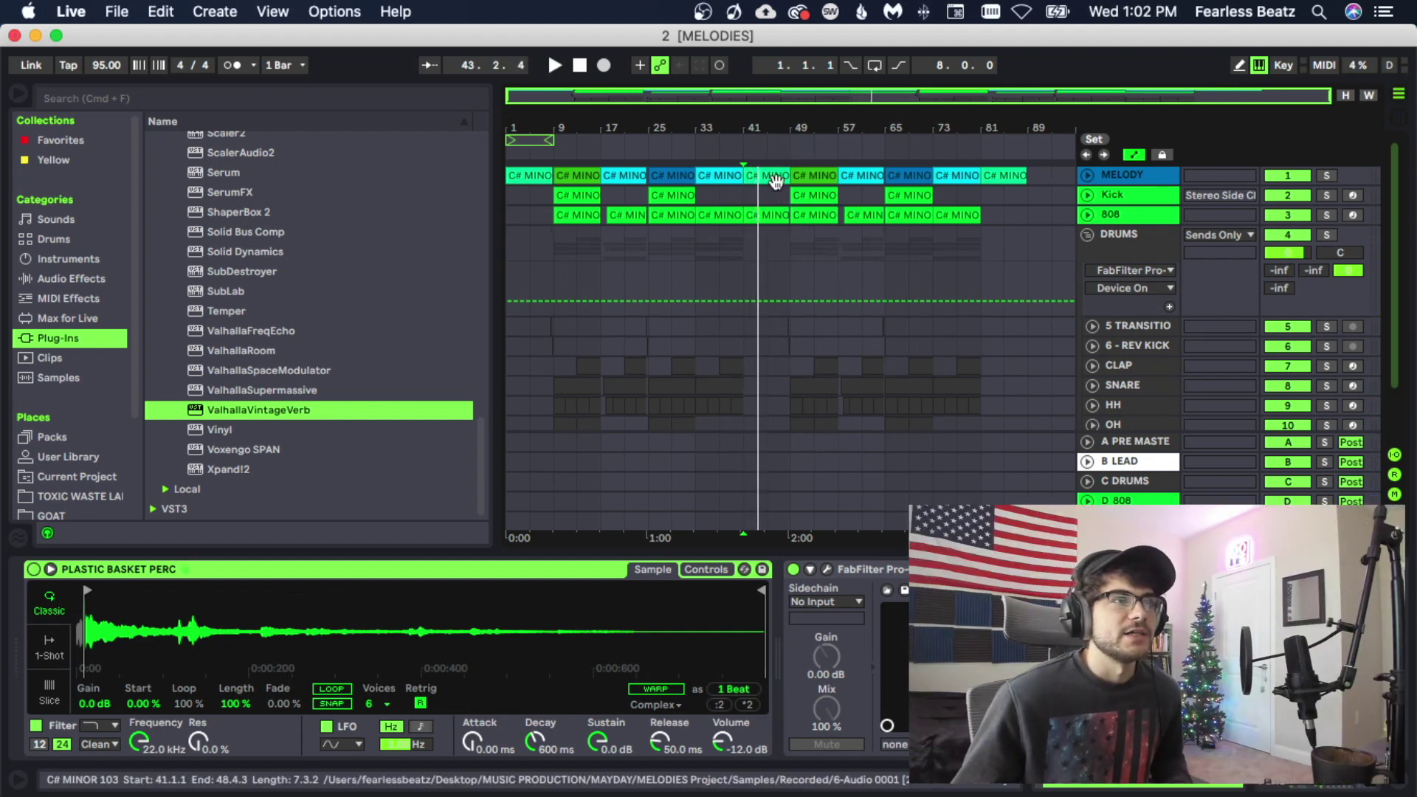
- Review the transition and reversed-kick tracks by highlighting bars 1 to 49, then clear the selection
scroll(530, 299, down, 2)
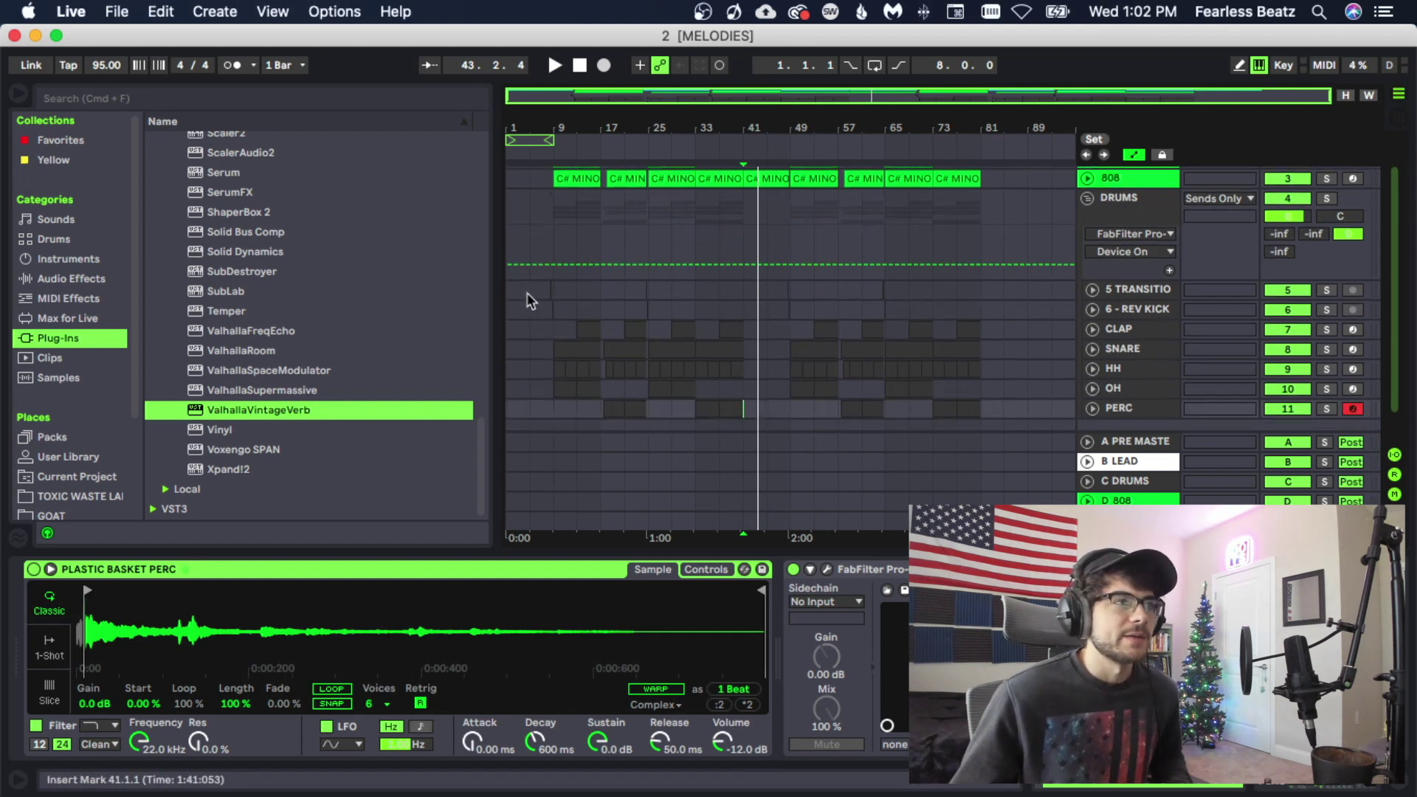
drag(516, 293, 678, 310)
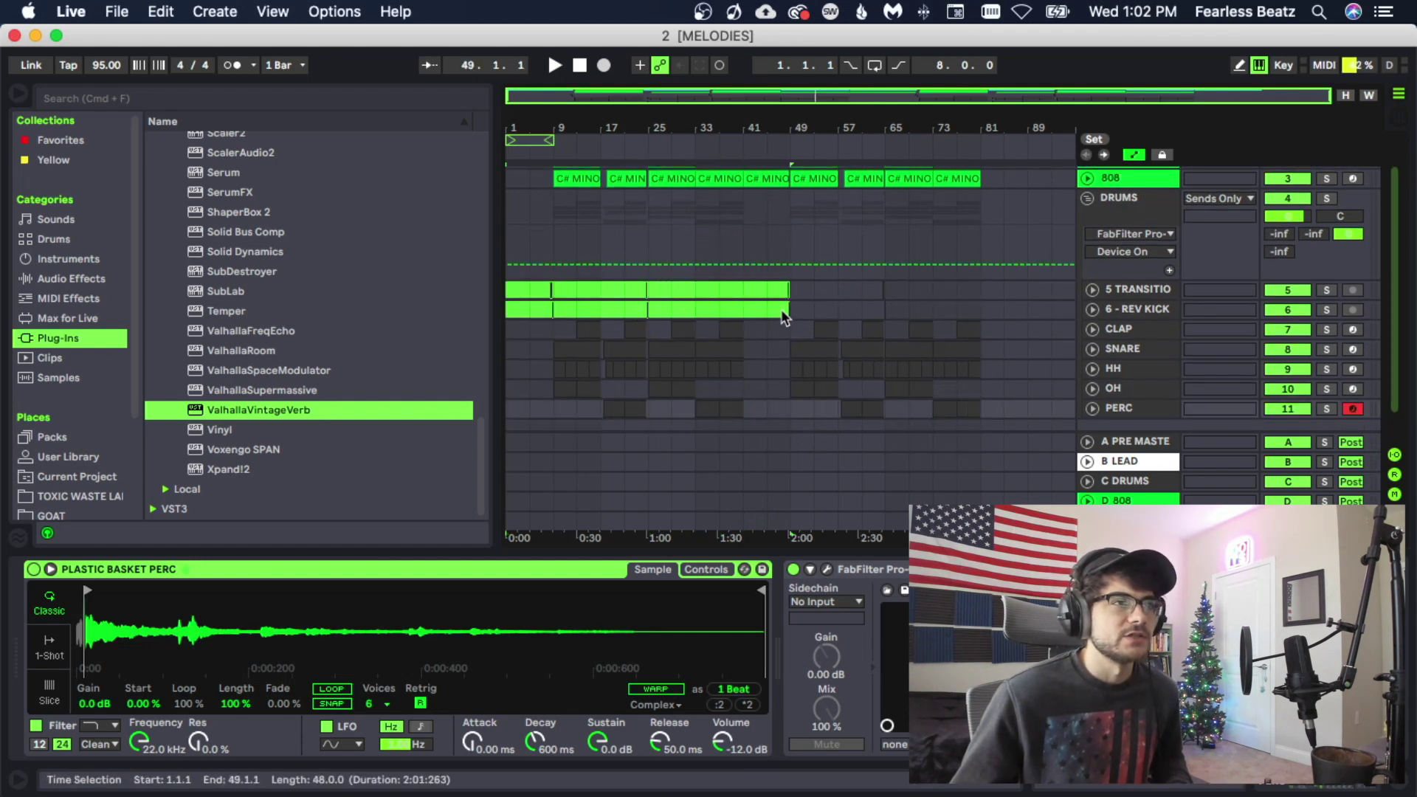
drag(781, 310, 783, 311)
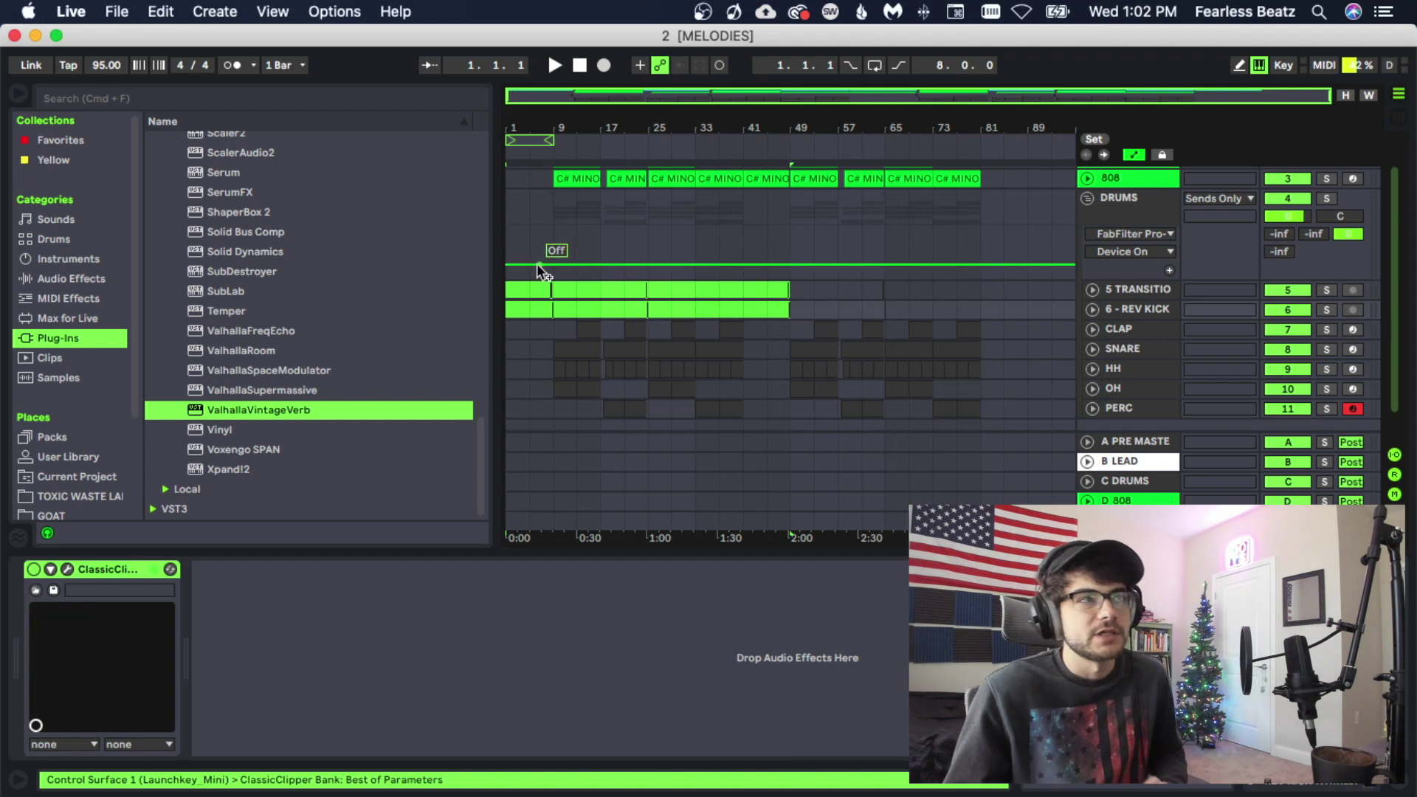
click(625, 308)
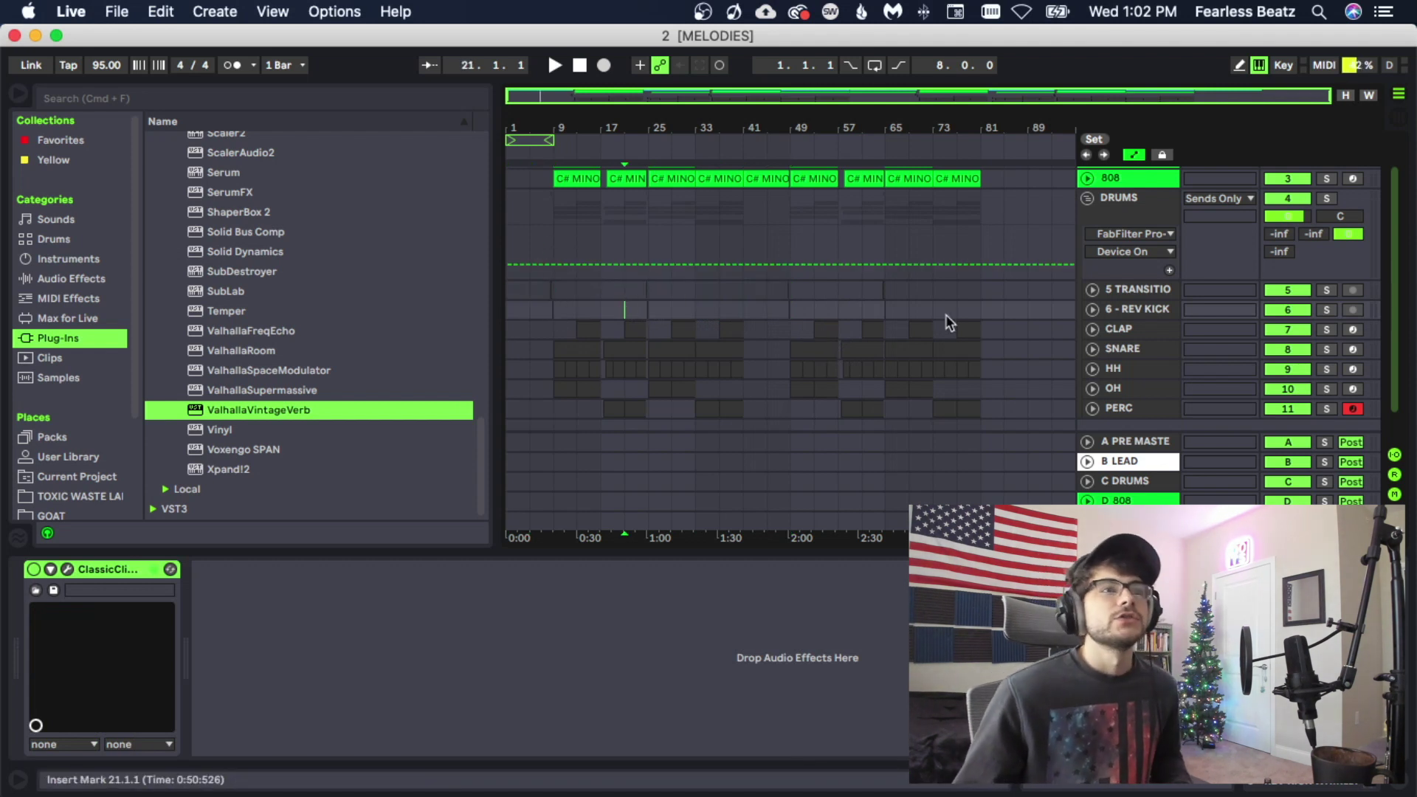
- Review the finished layout of all tracks and select the melody clip at bar 65 for inspection
scroll(936, 299, up, 2)
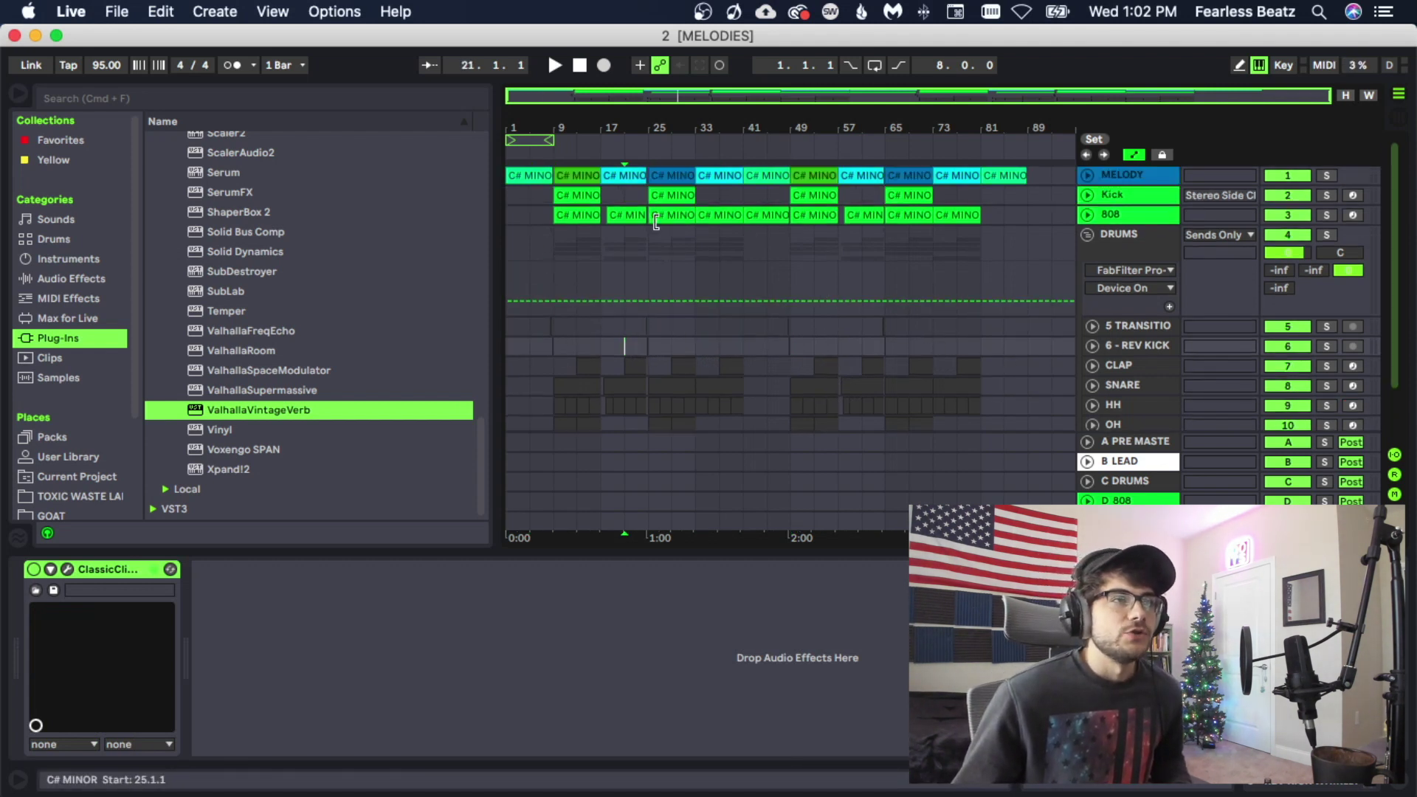
scroll(953, 414, down, 2)
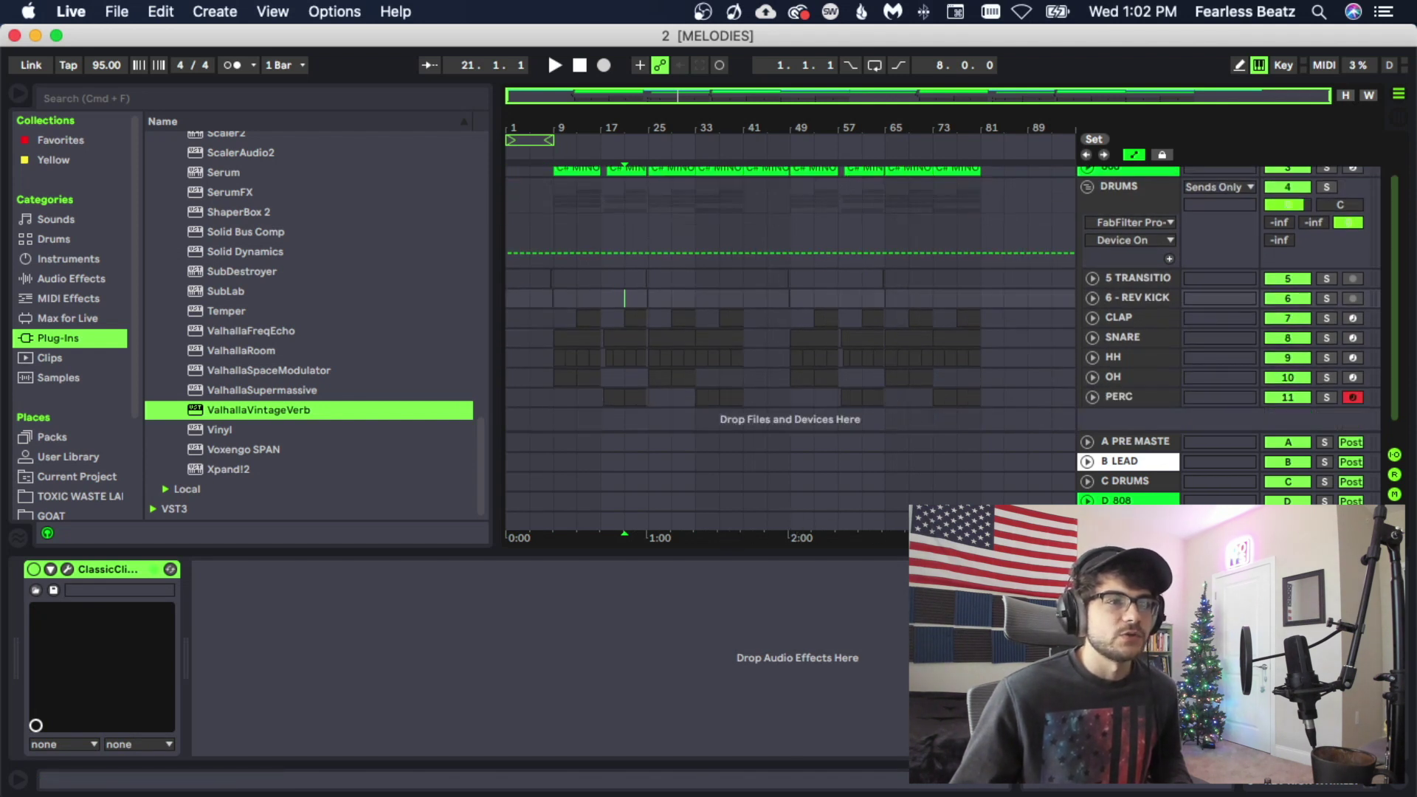
scroll(983, 400, up, 2)
scroll(994, 258, down, 3)
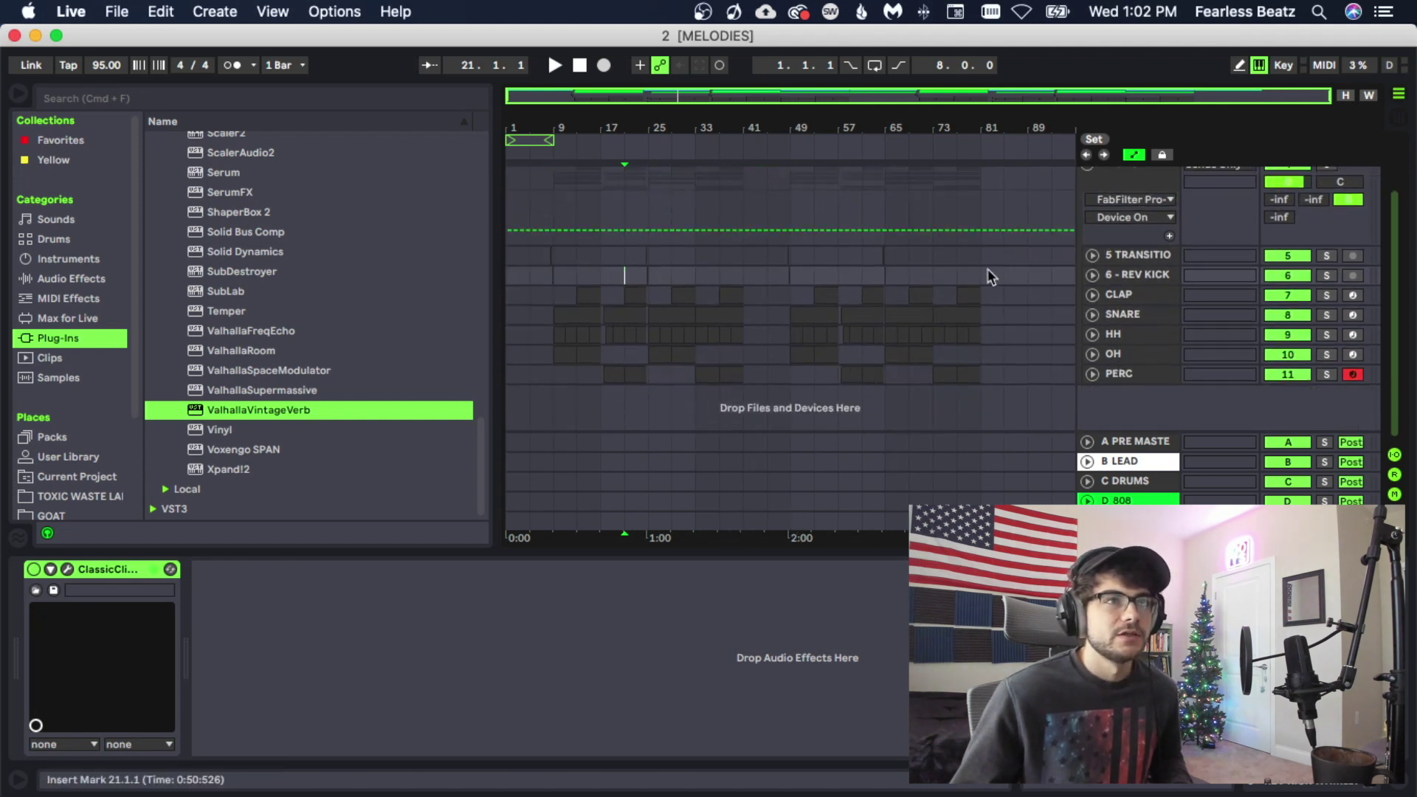
scroll(983, 316, up, 3)
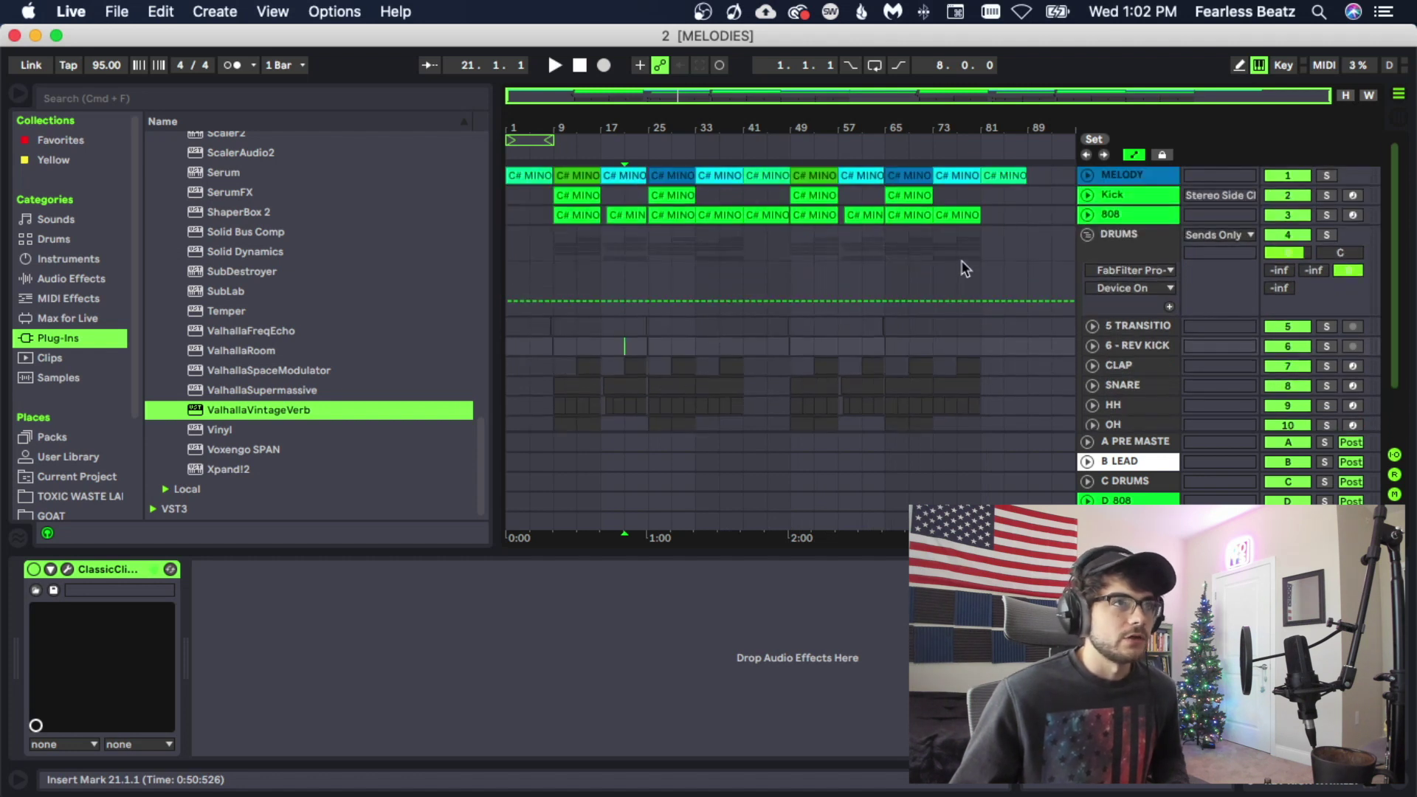
scroll(937, 285, down, 1)
scroll(937, 282, up, 1)
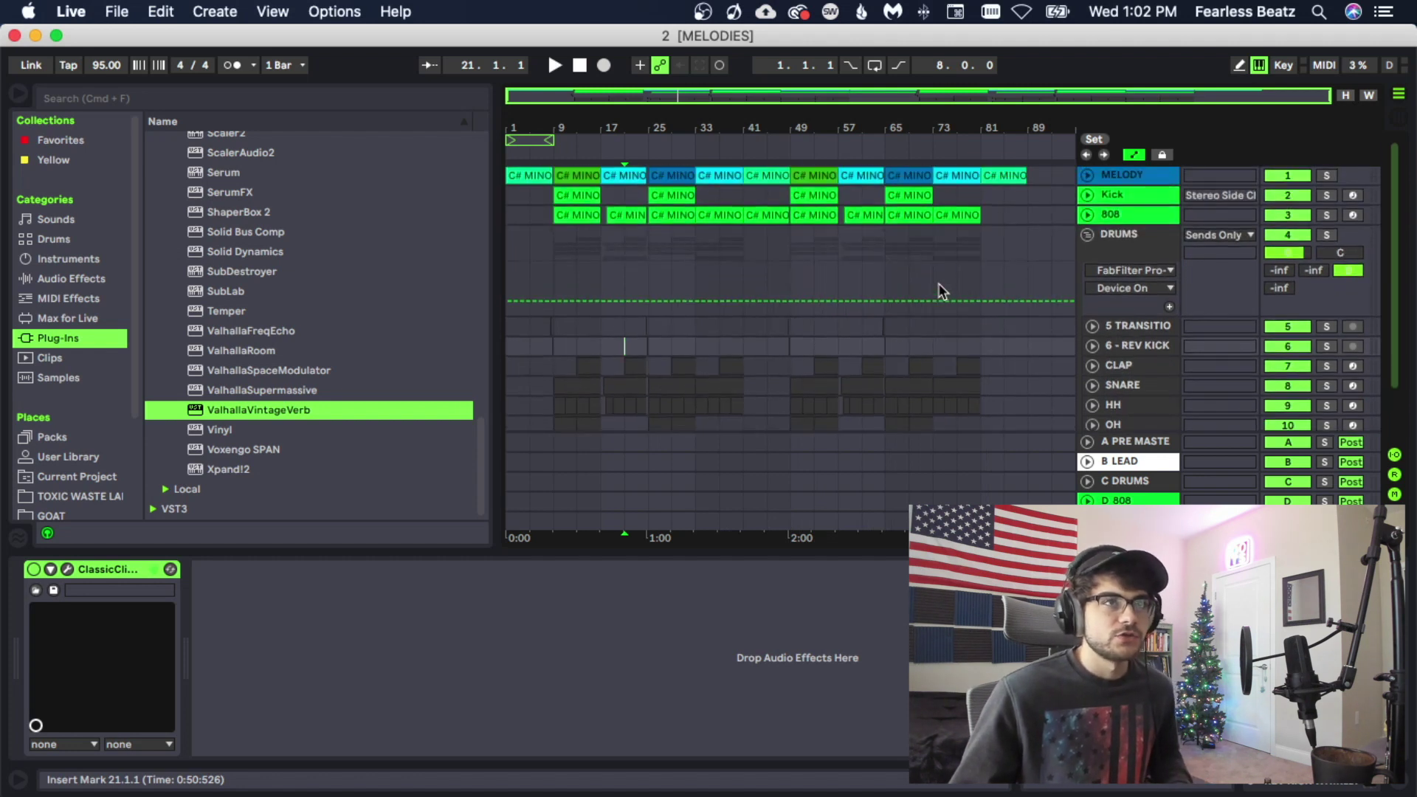
click(885, 175)
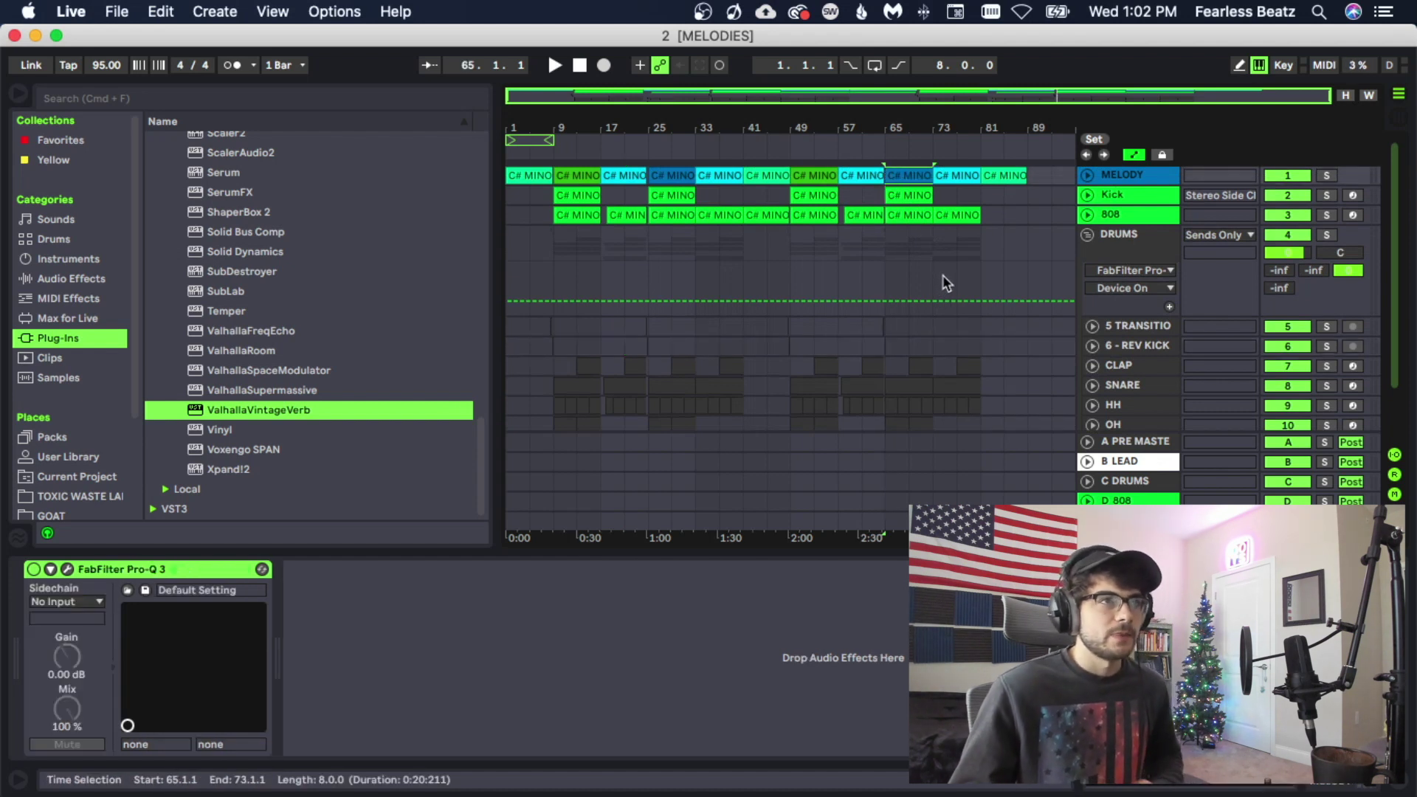
scroll(869, 319, down, 2)
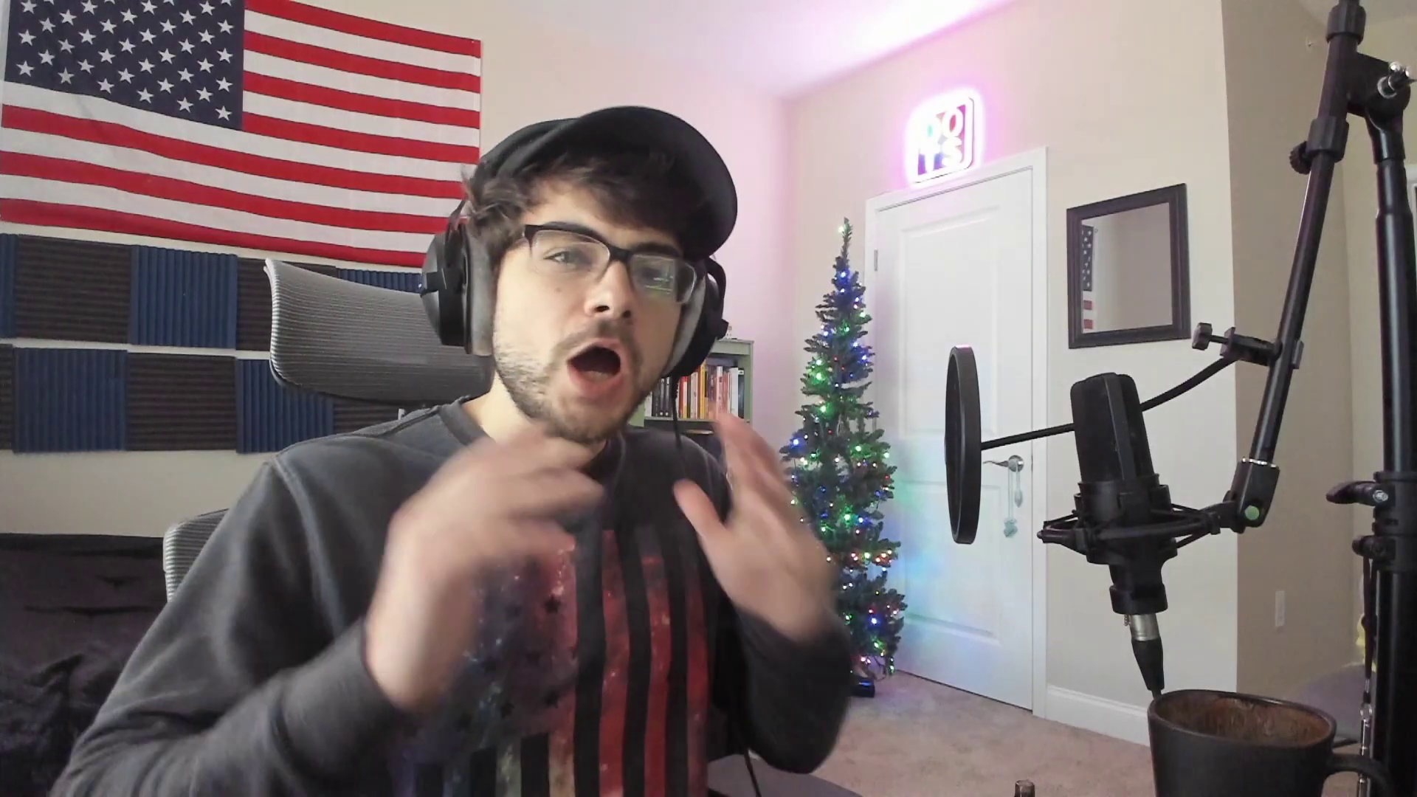